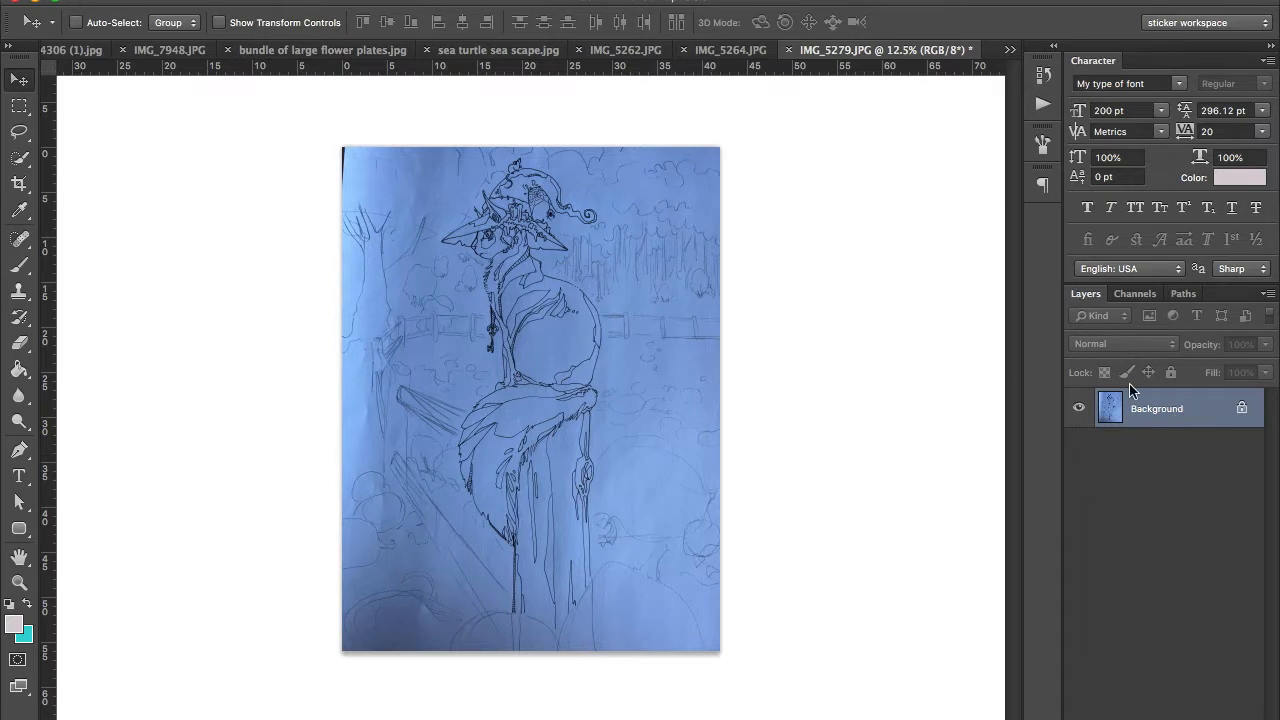
# Step: Duplicate the Background layer as "Background copy" within the same document
pyautogui.rightClick(1155, 424)
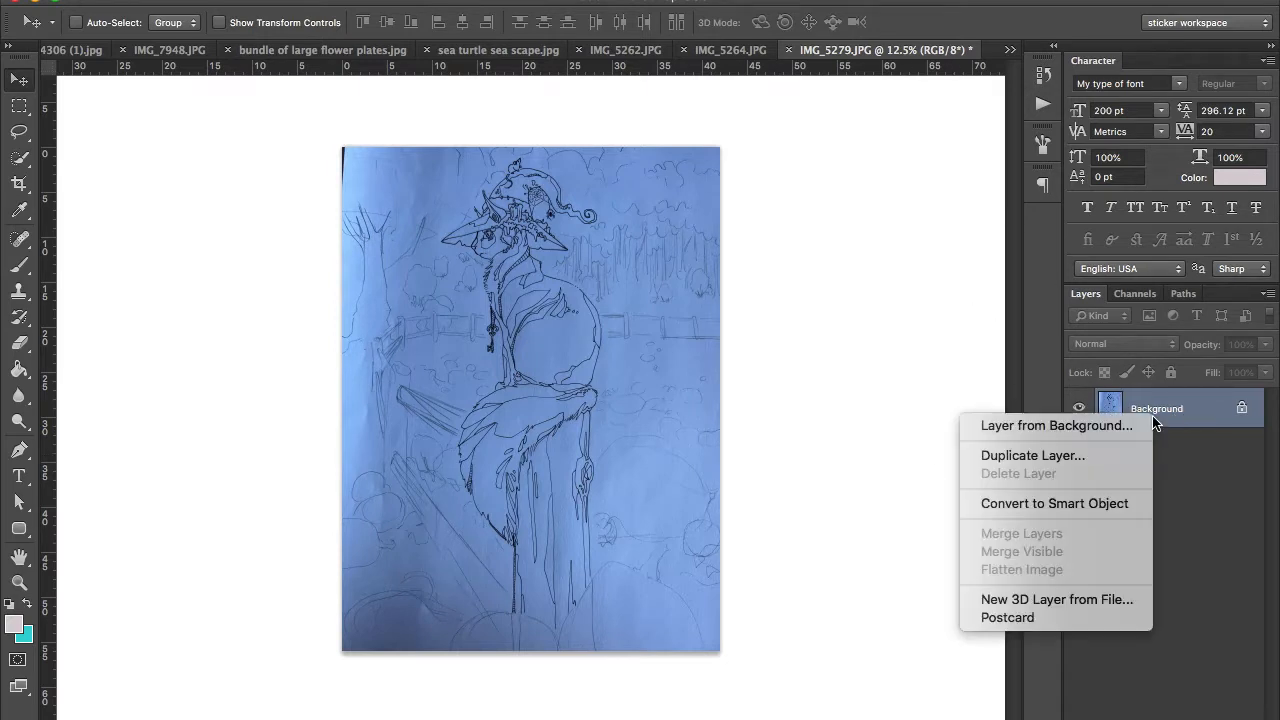
pyautogui.click(1066, 457)
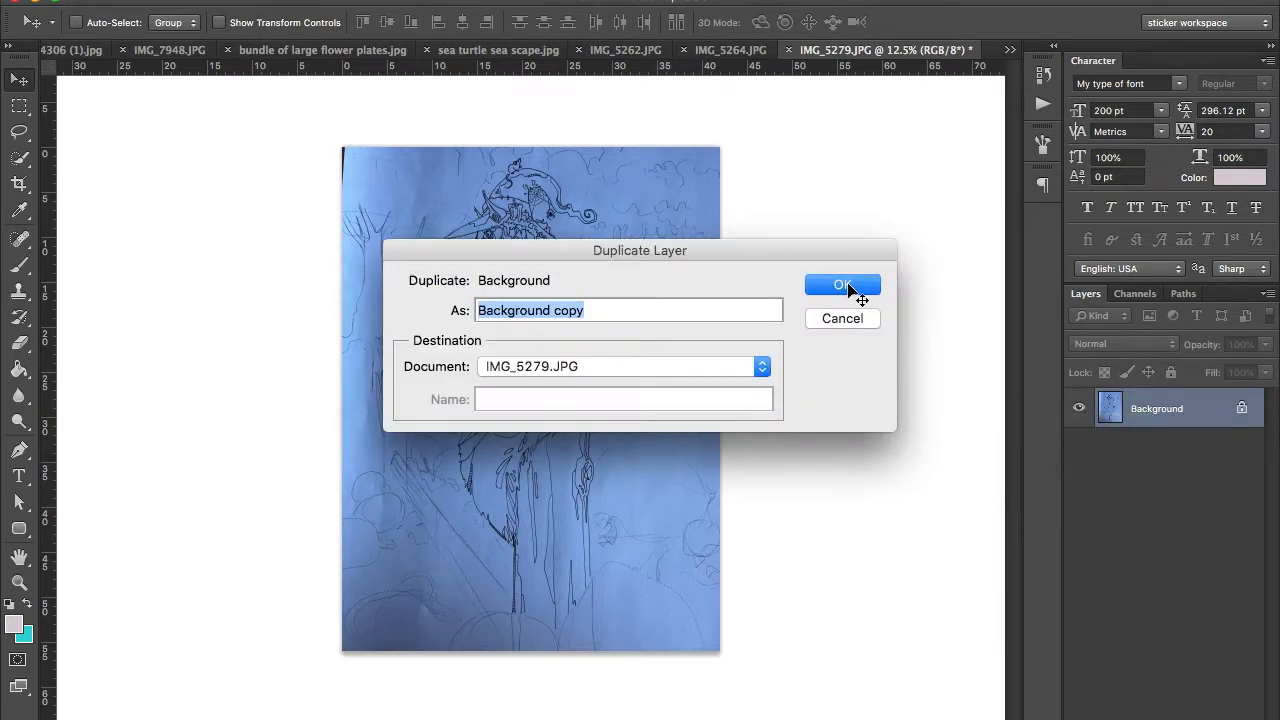
pyautogui.click(845, 287)
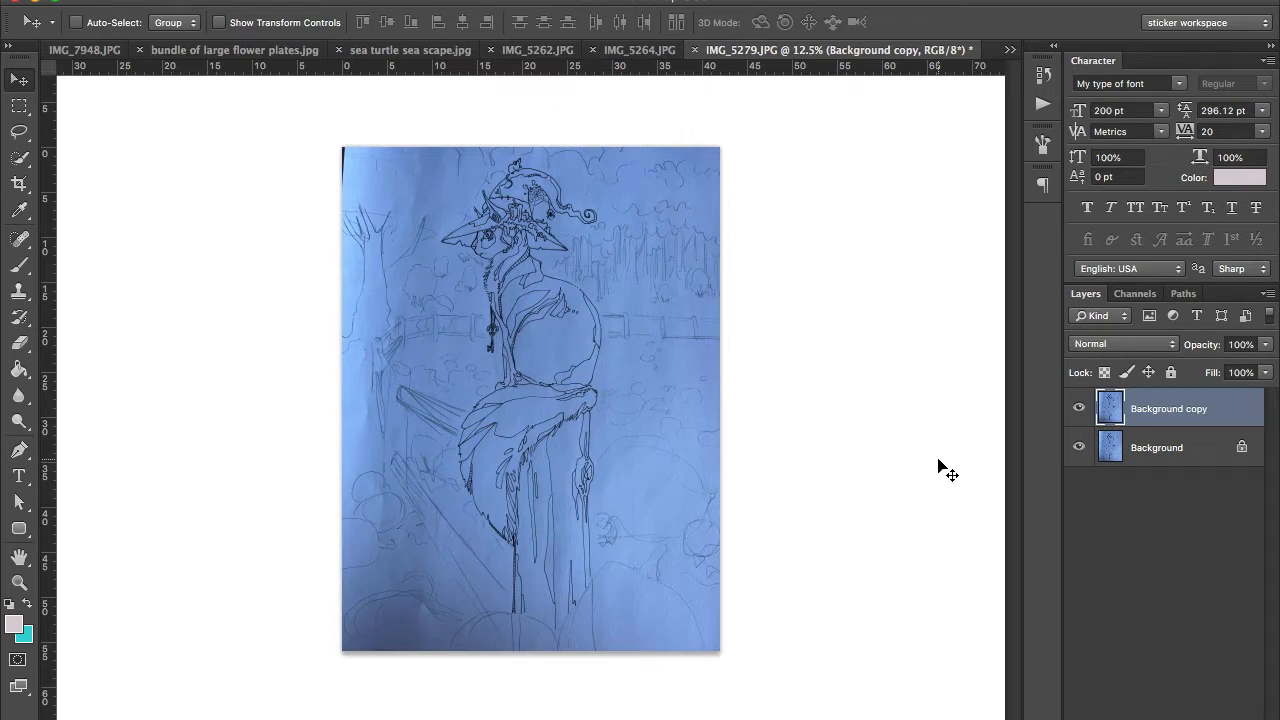
pyautogui.press('XF86AudioLowerVolume')
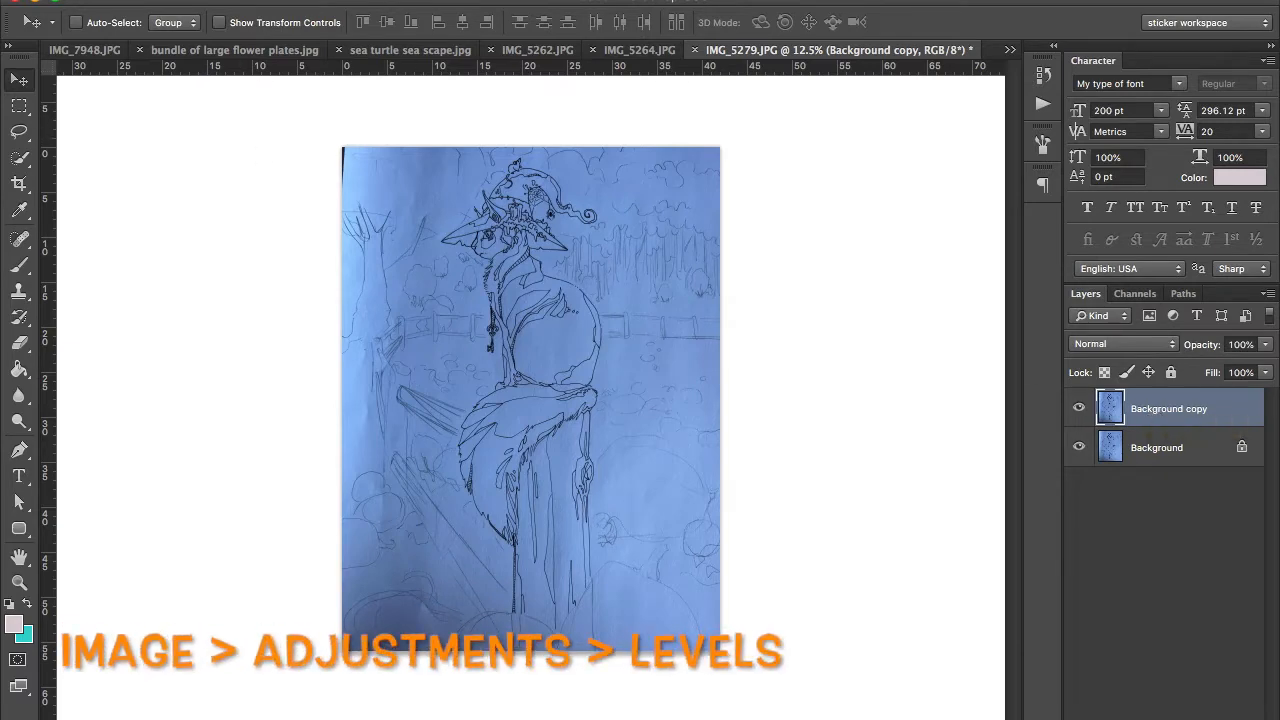
# Step: Start a Levels adjustment on the Background copy and sample the paper on the cat's body as the white point
pyautogui.click(248, 1)
pyautogui.moveTo(271, 39)
pyautogui.click(482, 52)
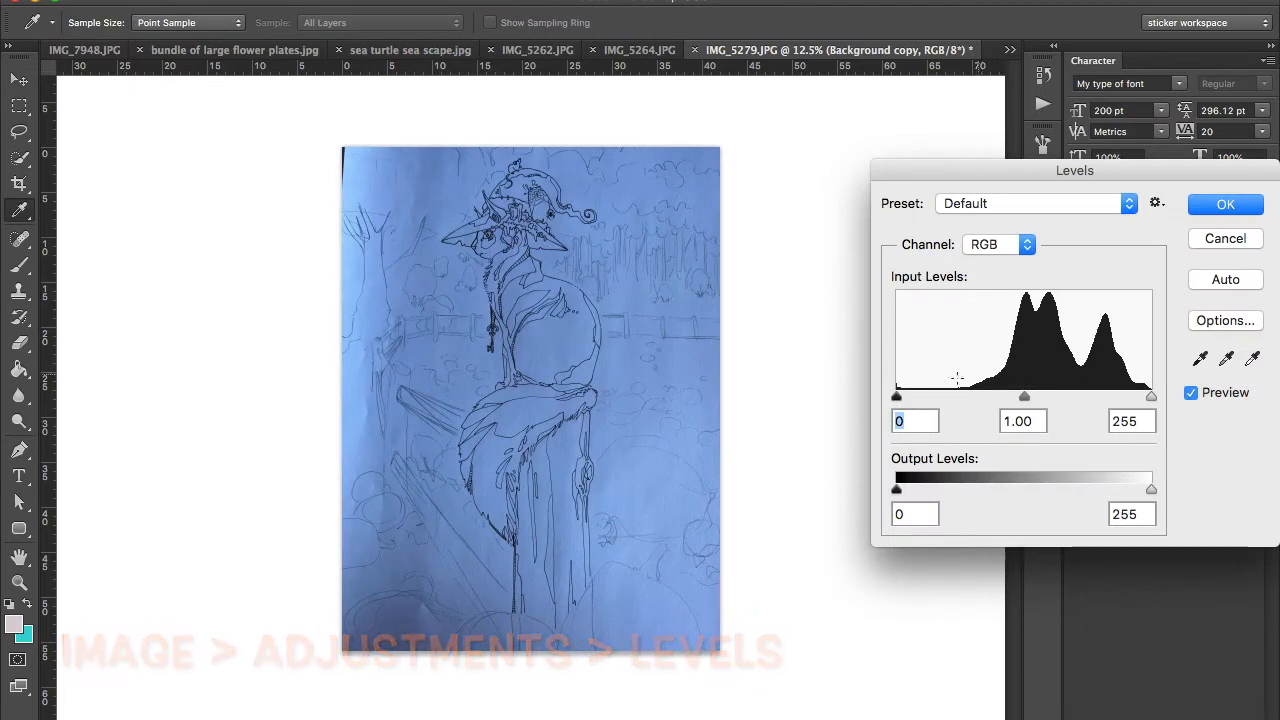
pyautogui.click(1254, 364)
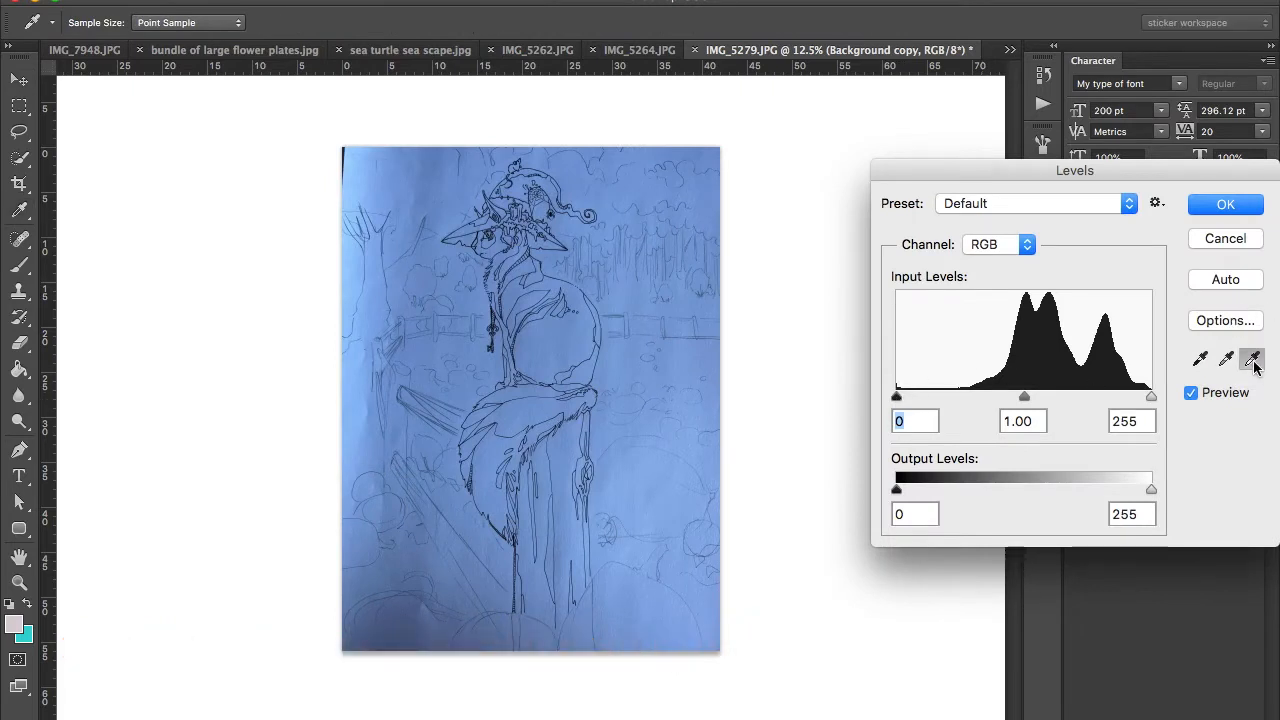
pyautogui.click(549, 342)
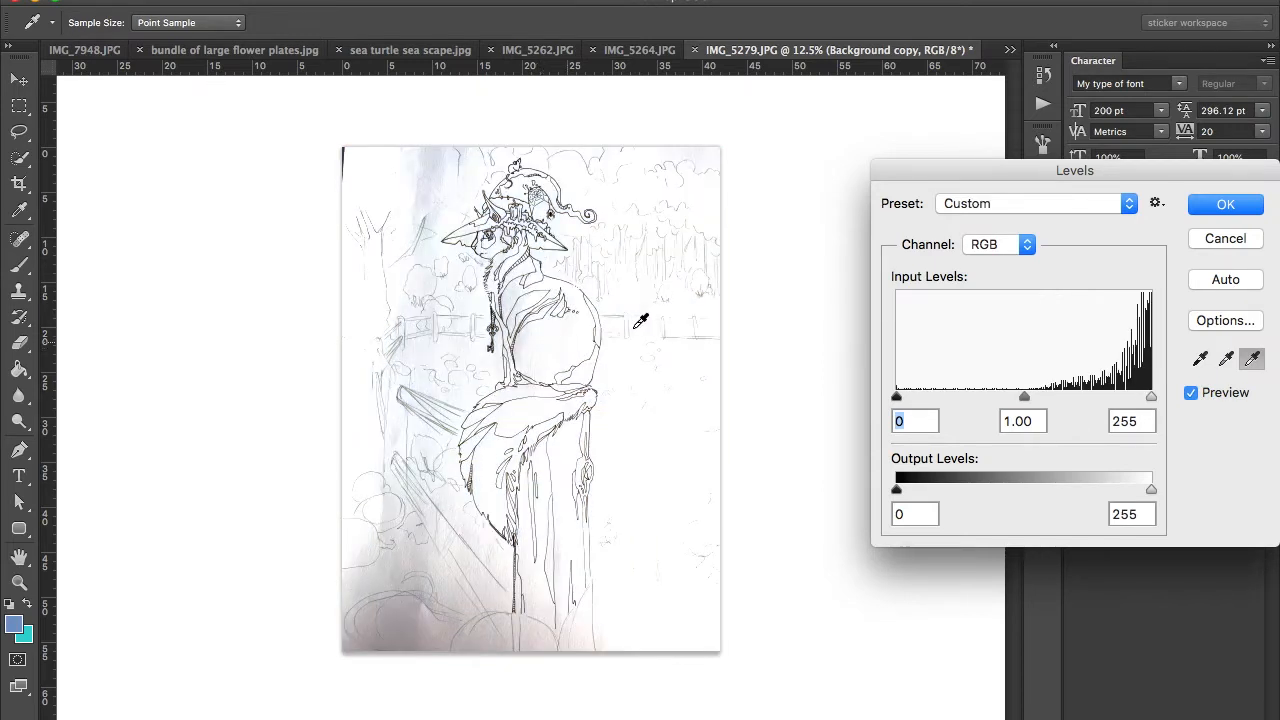
# Step: Darken the line work by raising the Levels black input to 68 and apply the adjustment
pyautogui.moveTo(897, 399); pyautogui.dragTo(952, 398)
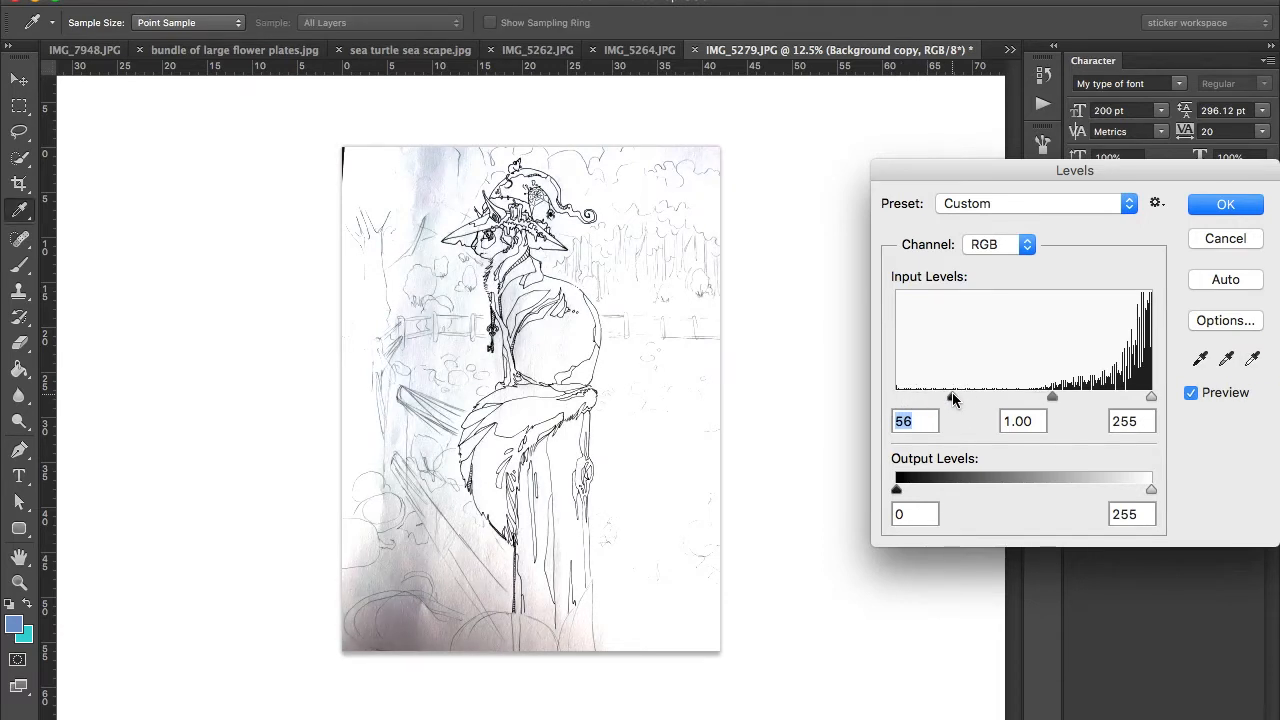
pyautogui.moveTo(952, 398); pyautogui.dragTo(965, 401)
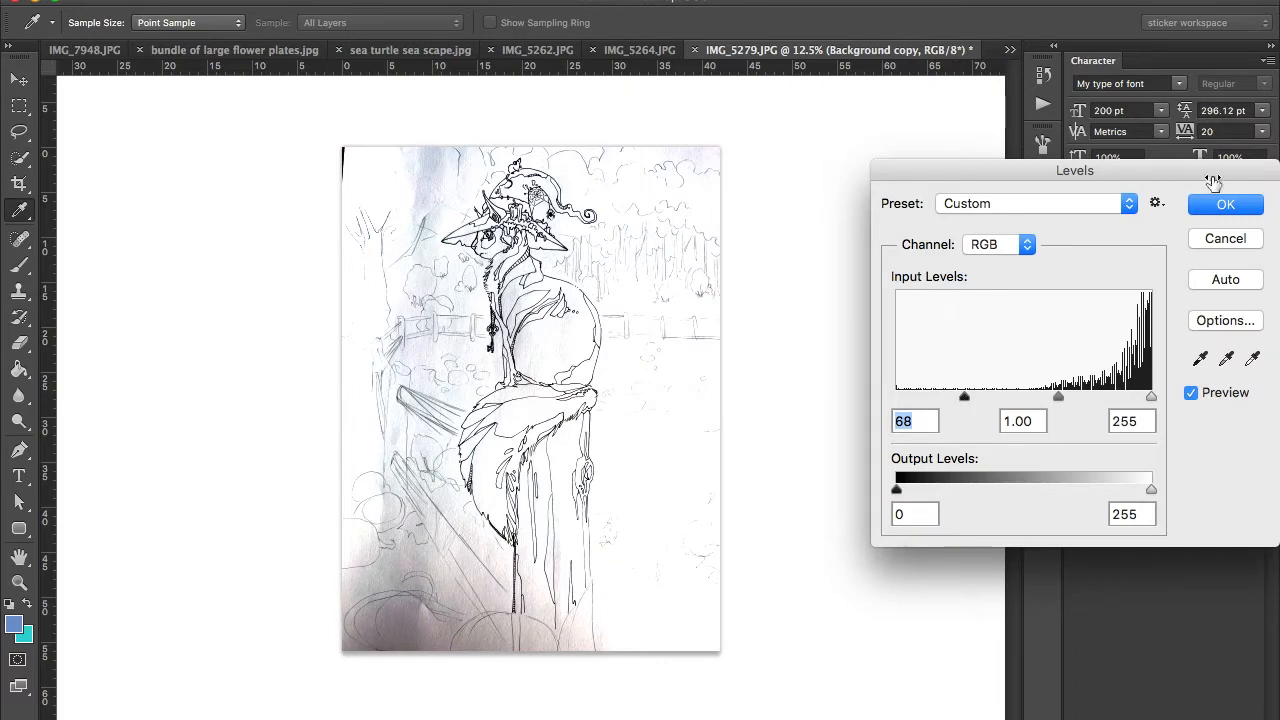
pyautogui.press('Return')
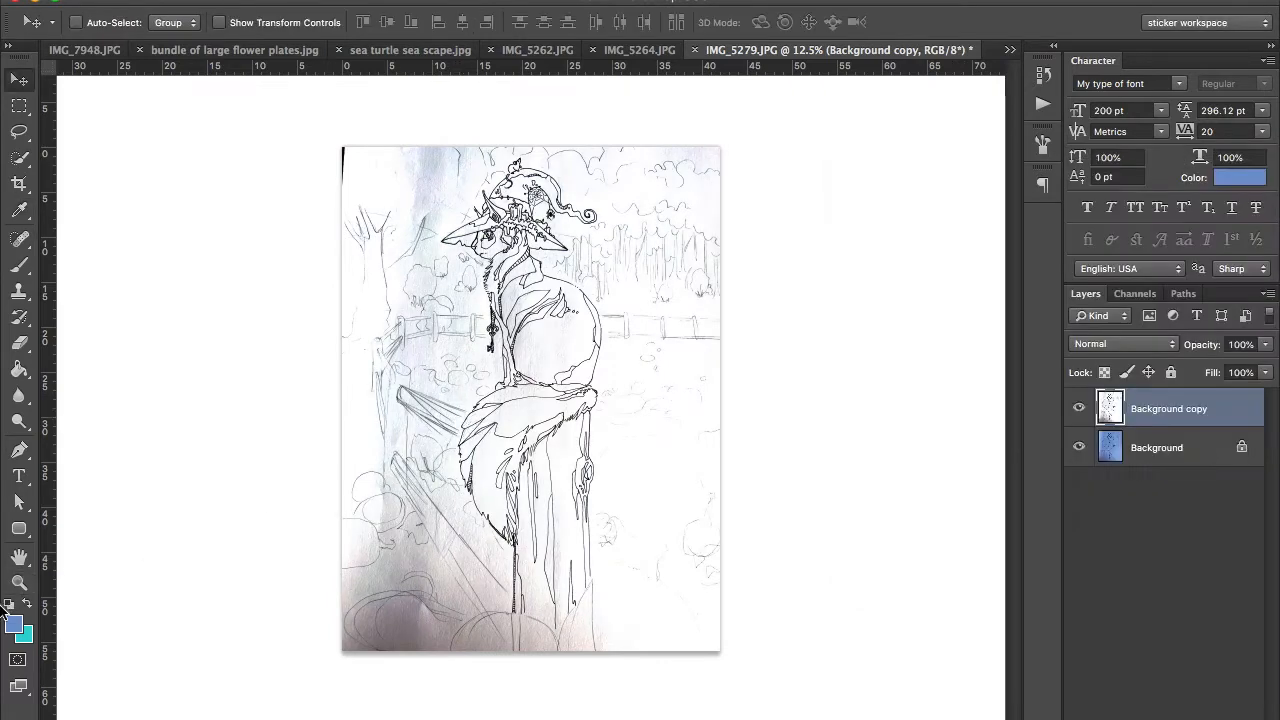
# Step: Examine the adjusted ink lines and remaining paper texture up close across the cat and the post
pyautogui.click(19, 582)
pyautogui.moveTo(547, 323); pyautogui.dragTo(634, 326)
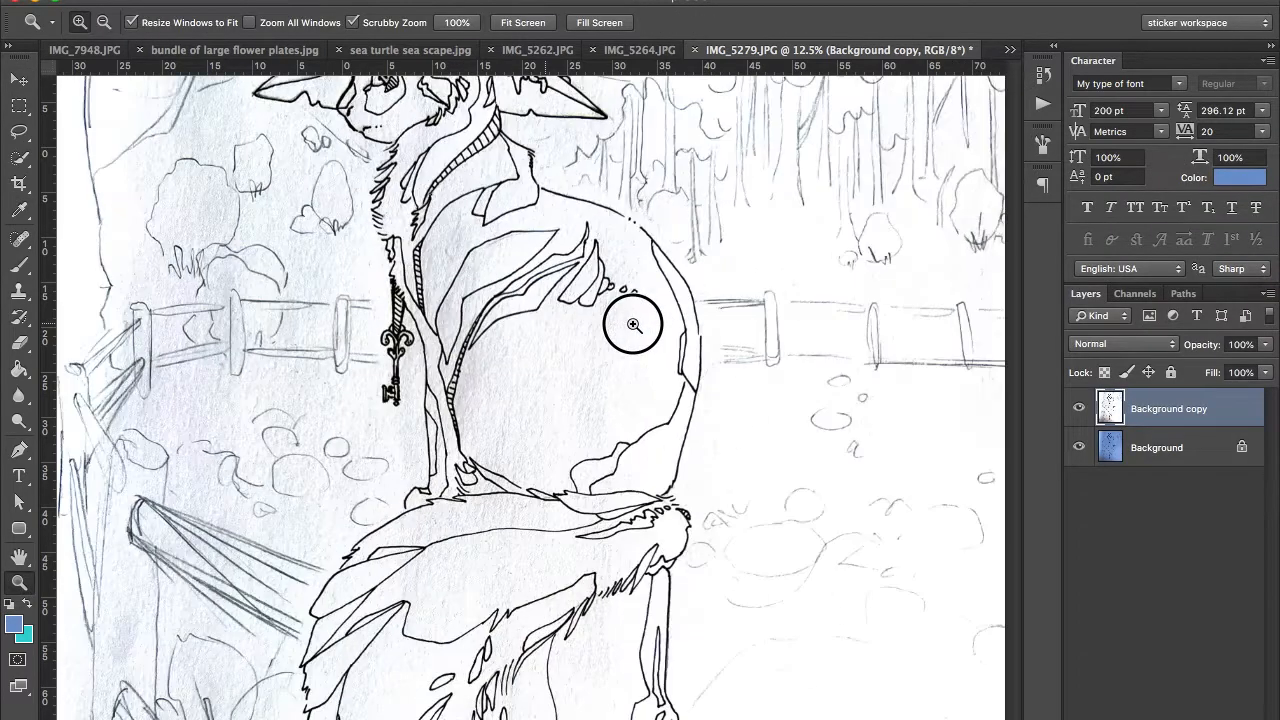
pyautogui.scroll(5, 634, 326)
pyautogui.moveTo(488, 301)
pyautogui.mouseDown()
pyautogui.moveTo(566, 302)
pyautogui.moveTo(513, 304)
pyautogui.mouseUp()
pyautogui.scroll(-12, 513, 304)
pyautogui.scroll(-10, 513, 304)
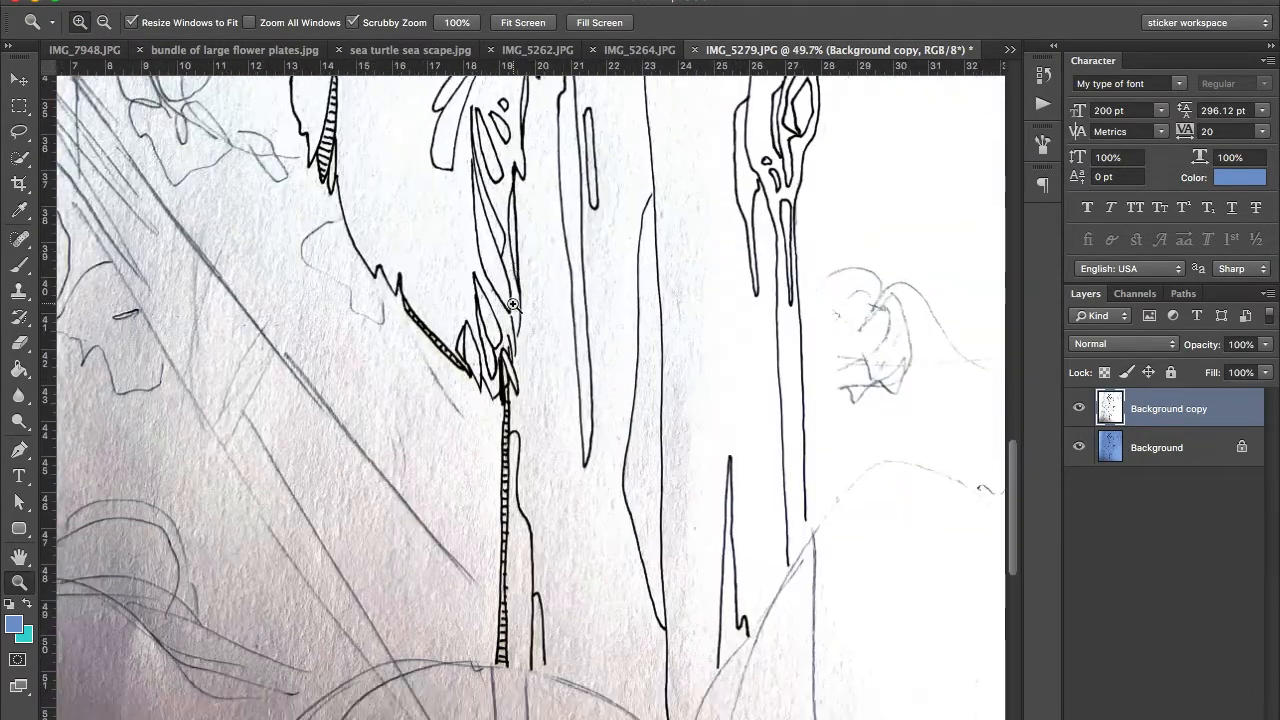
pyautogui.scroll(8, 614, 281)
pyautogui.moveTo(614, 281); pyautogui.dragTo(549, 297)
# Step: Lasso and delete the background sketch in front of the cat's head and chest, and hide the original Background layer
pyautogui.click(19, 131)
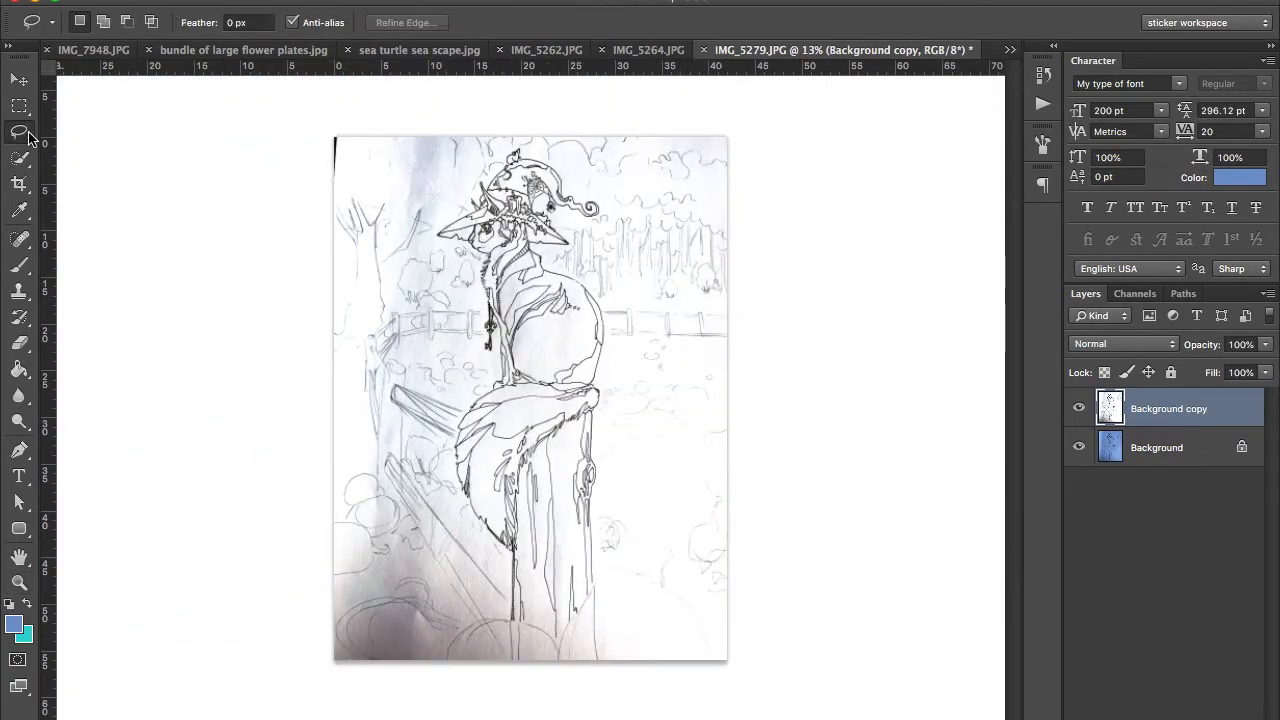
pyautogui.moveTo(513, 137)
pyautogui.mouseDown()
pyautogui.moveTo(434, 236)
pyautogui.moveTo(463, 276)
pyautogui.moveTo(465, 310)
pyautogui.moveTo(459, 349)
pyautogui.moveTo(417, 403)
pyautogui.moveTo(244, 278)
pyautogui.moveTo(232, 82)
pyautogui.moveTo(305, 42)
pyautogui.moveTo(498, 97)
pyautogui.mouseUp()
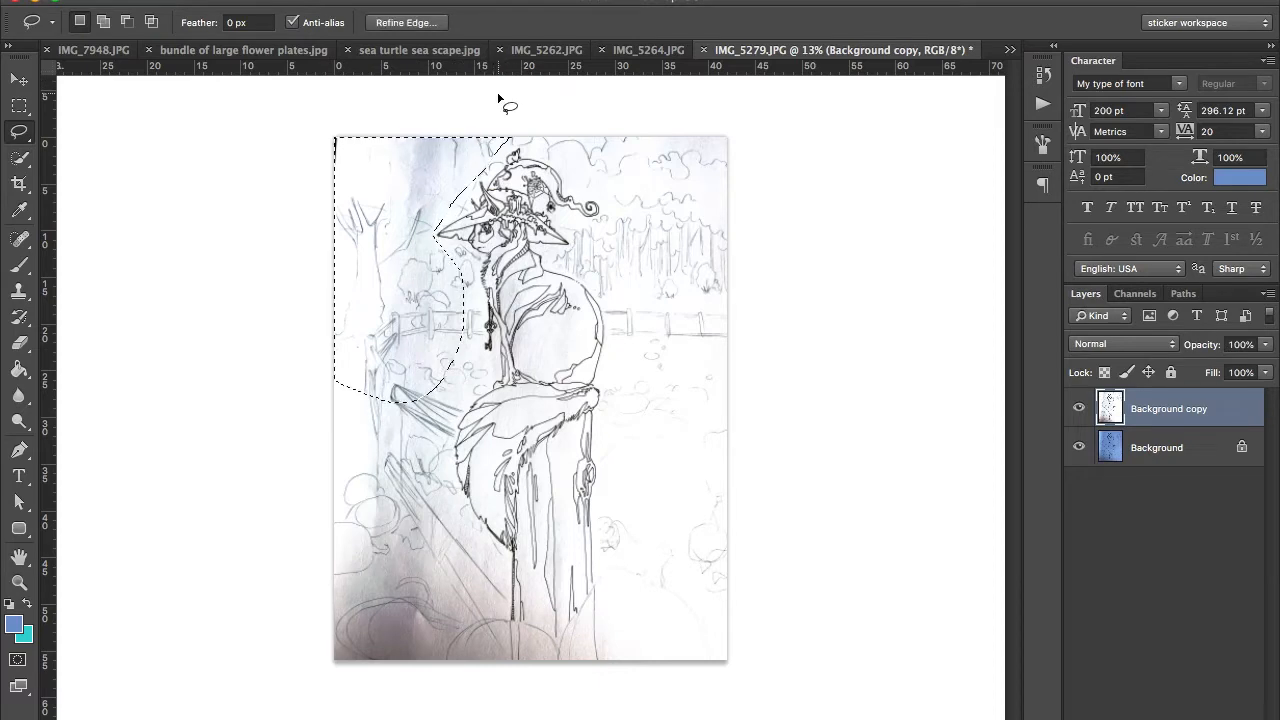
pyautogui.hotkey('alt', 'BackSpace')
pyautogui.click(1078, 447)
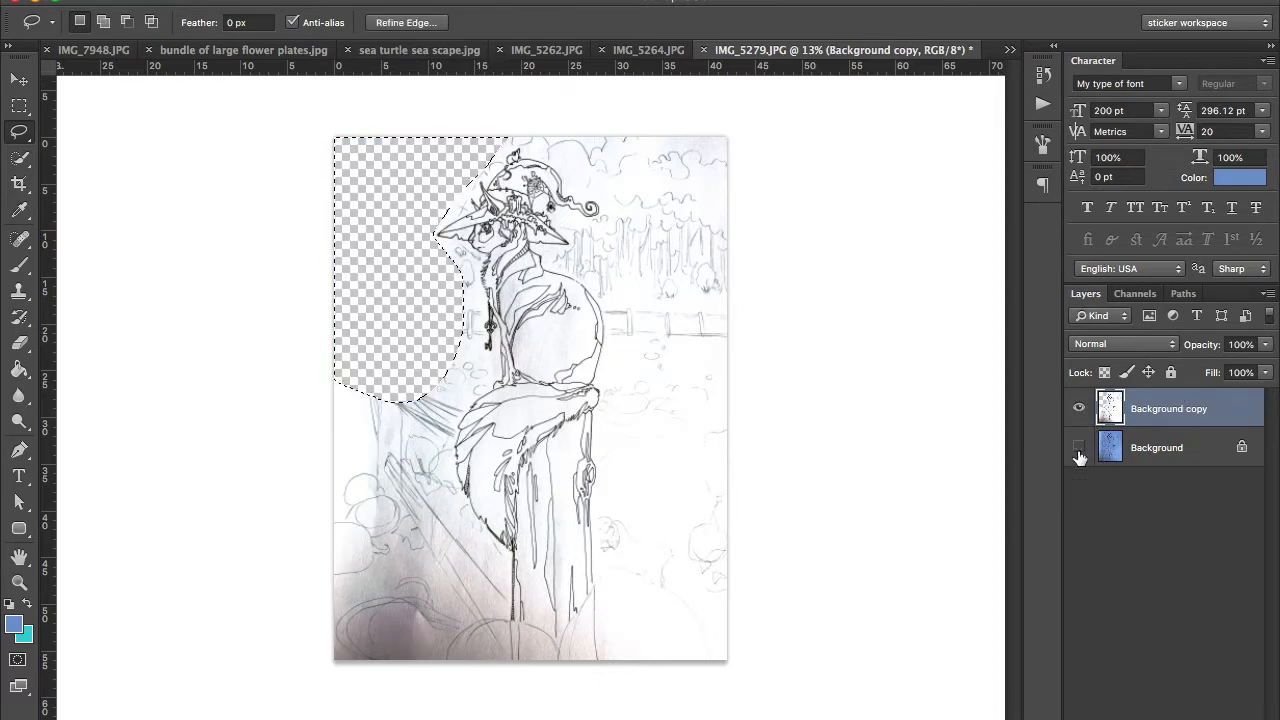
pyautogui.click(460, 300)
pyautogui.moveTo(460, 300)
pyautogui.mouseDown()
pyautogui.moveTo(357, 300)
pyautogui.moveTo(352, 311)
pyautogui.mouseUp()
pyautogui.press('super+d')
# Step: Lasso the remaining background around the outline of the cat and post, delete it, and deselect
pyautogui.moveTo(456, 284)
pyautogui.mouseDown()
pyautogui.moveTo(489, 334)
pyautogui.moveTo(480, 386)
pyautogui.moveTo(449, 431)
pyautogui.moveTo(312, 336)
pyautogui.mouseUp()
pyautogui.moveTo(443, 439)
pyautogui.mouseDown()
pyautogui.moveTo(457, 500)
pyautogui.moveTo(318, 490)
pyautogui.mouseUp()
pyautogui.moveTo(490, 600)
pyautogui.mouseDown()
pyautogui.moveTo(615, 577)
pyautogui.moveTo(312, 680)
pyautogui.mouseUp()
pyautogui.moveTo(474, 172)
pyautogui.mouseDown()
pyautogui.moveTo(543, 158)
pyautogui.moveTo(566, 229)
pyautogui.moveTo(620, 90)
pyautogui.mouseUp()
pyautogui.moveTo(600, 296)
pyautogui.mouseDown()
pyautogui.moveTo(597, 558)
pyautogui.moveTo(803, 537)
pyautogui.moveTo(831, 75)
pyautogui.mouseUp()
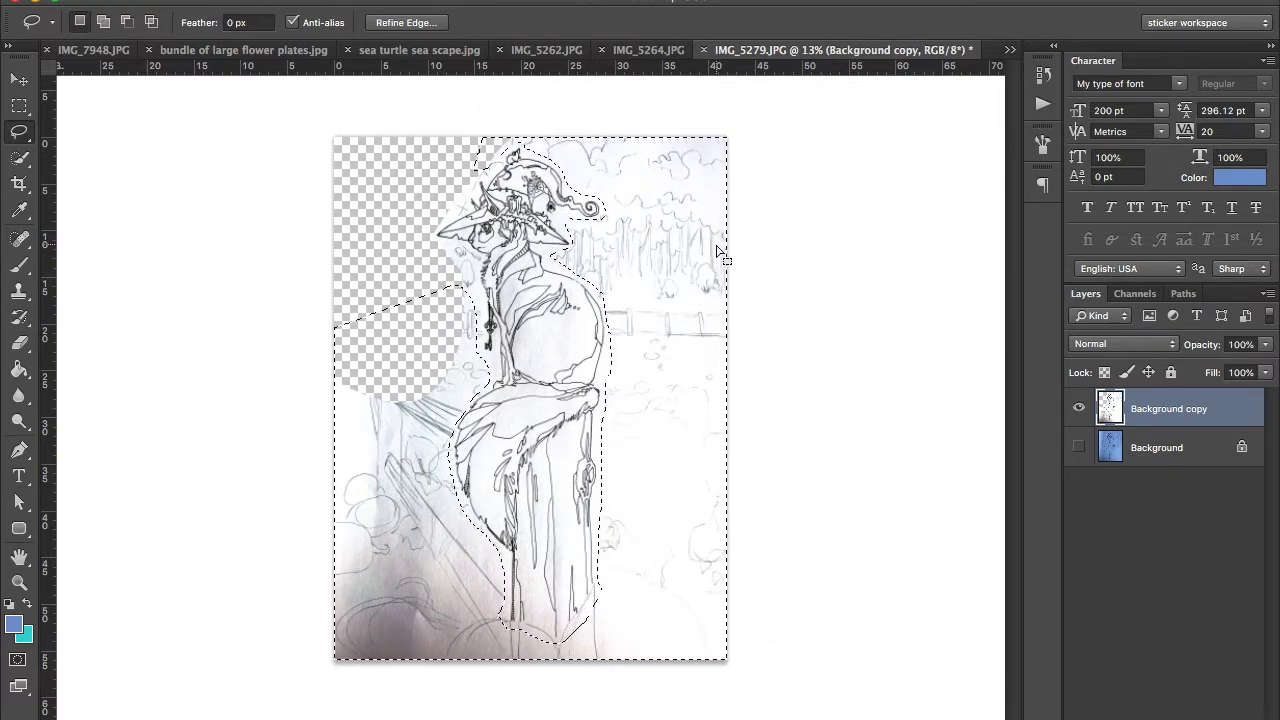
pyautogui.press('Delete')
pyautogui.hotkey('ctrl', 'd')
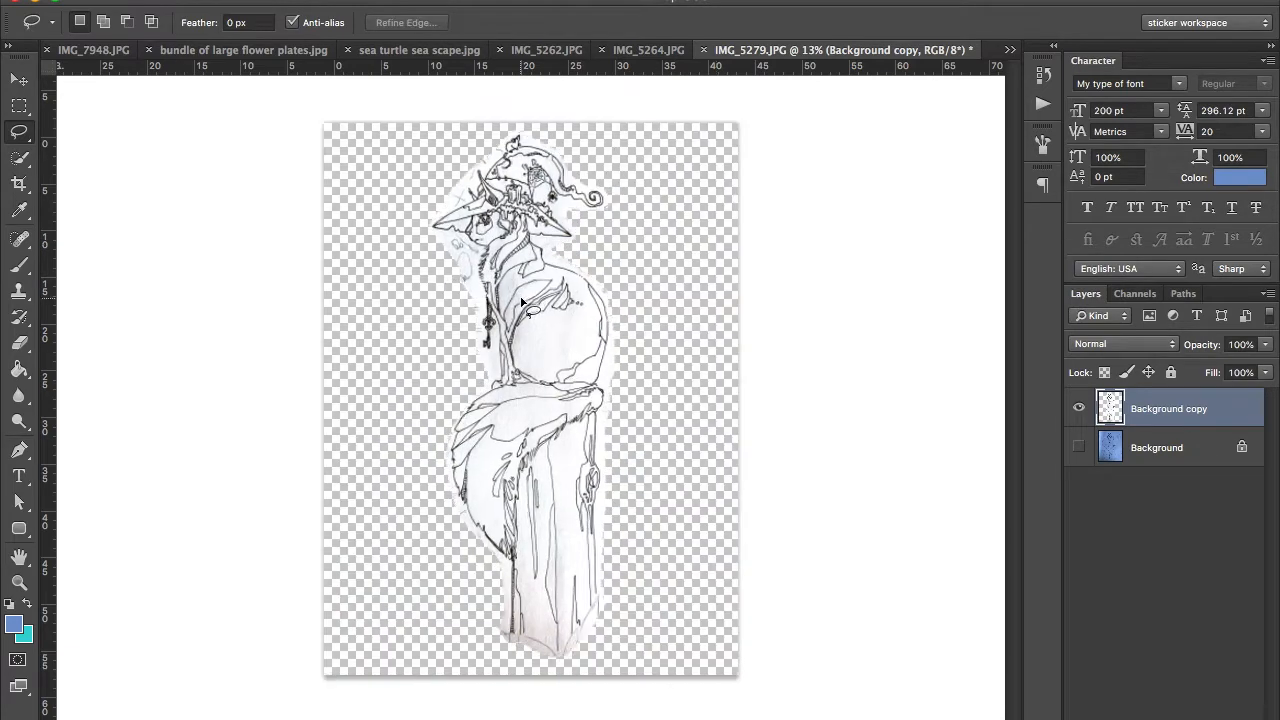
# Step: Trim the leftover paper and pencil marks in front of the cat's face and beside the hat
pyautogui.scroll(10, 521, 298)
pyautogui.moveTo(376, 444)
pyautogui.mouseDown()
pyautogui.moveTo(424, 433)
pyautogui.moveTo(453, 458)
pyautogui.moveTo(443, 500)
pyautogui.moveTo(380, 505)
pyautogui.mouseUp()
pyautogui.press('Delete')
pyautogui.hotkey('ctrl', 'd')
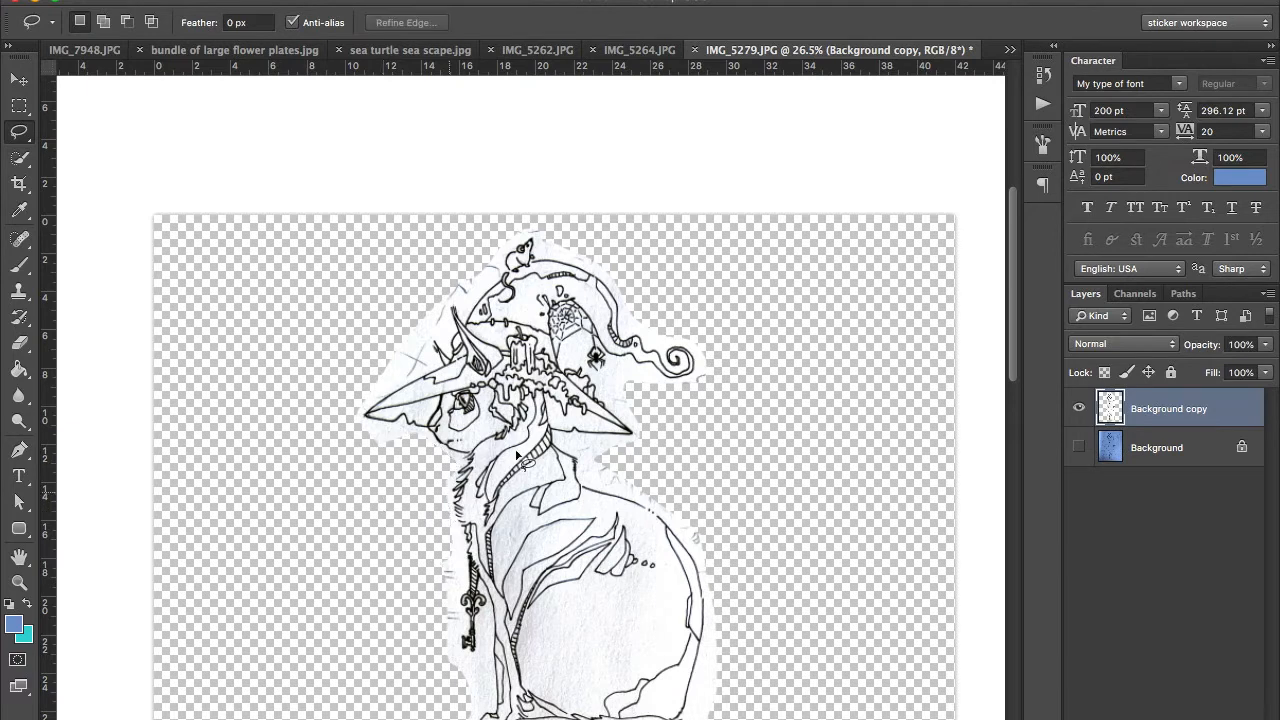
pyautogui.moveTo(367, 393)
pyautogui.mouseDown()
pyautogui.moveTo(426, 372)
pyautogui.moveTo(453, 300)
pyautogui.moveTo(508, 250)
pyautogui.mouseUp()
pyautogui.scroll(-10, 700, 490)
# Step: Lasso and delete the leftover ground sketch along the base of the post
pyautogui.moveTo(704, 493)
pyautogui.mouseDown()
pyautogui.moveTo(637, 467)
pyautogui.moveTo(580, 549)
pyautogui.moveTo(440, 545)
pyautogui.mouseUp()
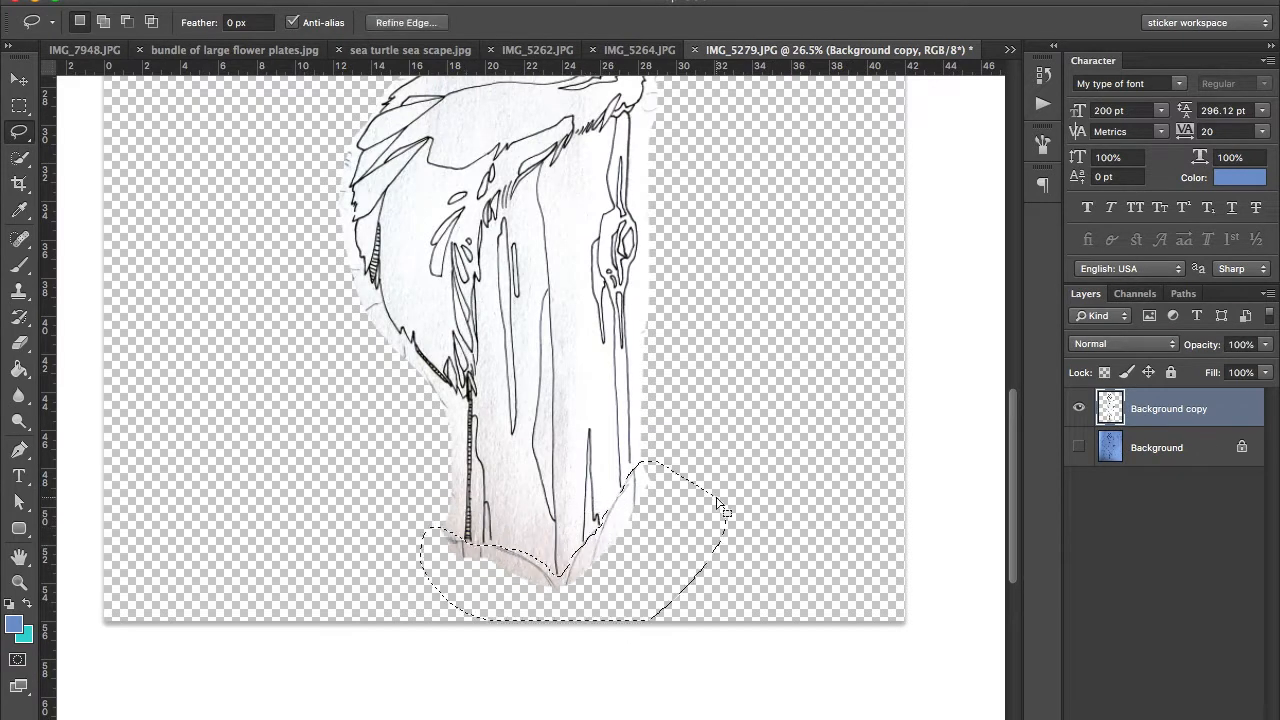
pyautogui.press('Delete')
pyautogui.hotkey('ctrl', 'd')
# Step: Lasso and delete the stray marks along the outer edge of the tail, and return to the Move tool
pyautogui.scroll(1, 328, 294)
pyautogui.moveTo(328, 294); pyautogui.dragTo(309, 350)
pyautogui.press('Delete')
pyautogui.hotkey('ctrl', 'd')
pyautogui.press('v')
# Step: Check the isolated cat drawing from hat to post base for leftover background
pyautogui.scroll(-2, 547, 400)
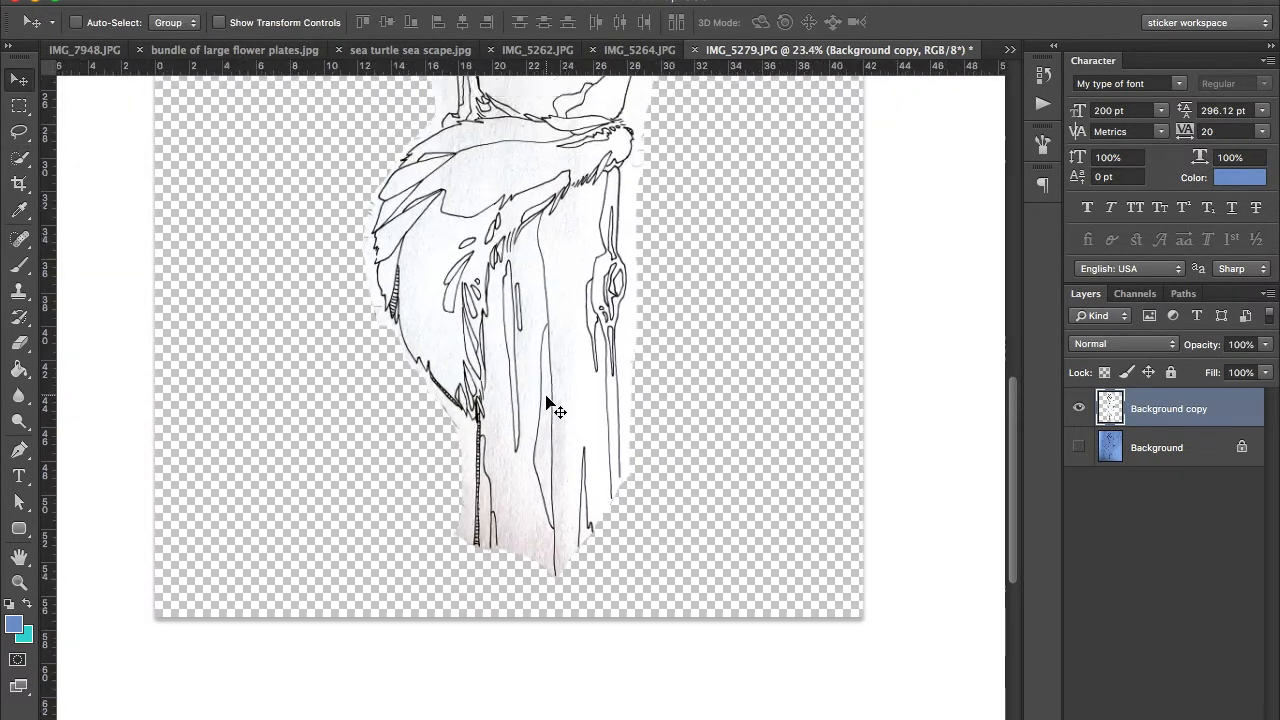
pyautogui.scroll(10, 547, 400)
pyautogui.scroll(-3, 547, 400)
pyautogui.hscroll(-5, 547, 400)
pyautogui.hscroll(5, 547, 400)
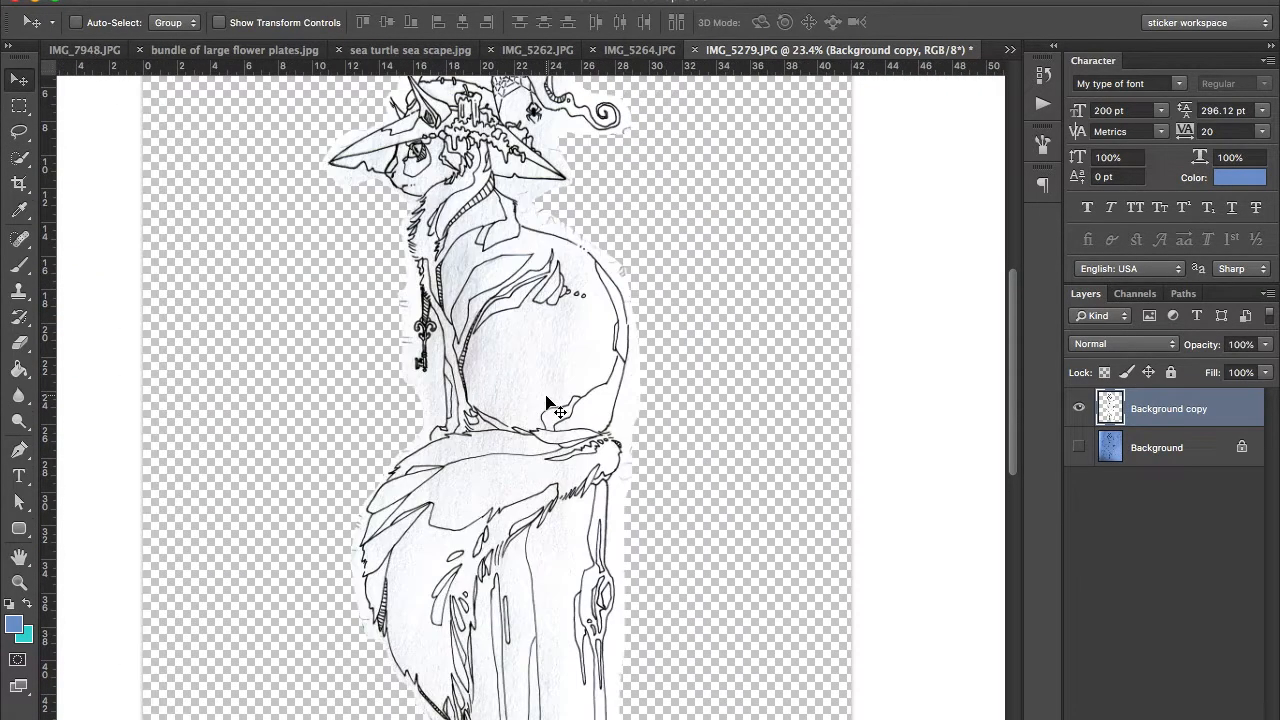
pyautogui.scroll(-1, 547, 403)
pyautogui.scroll(-3, 547, 403)
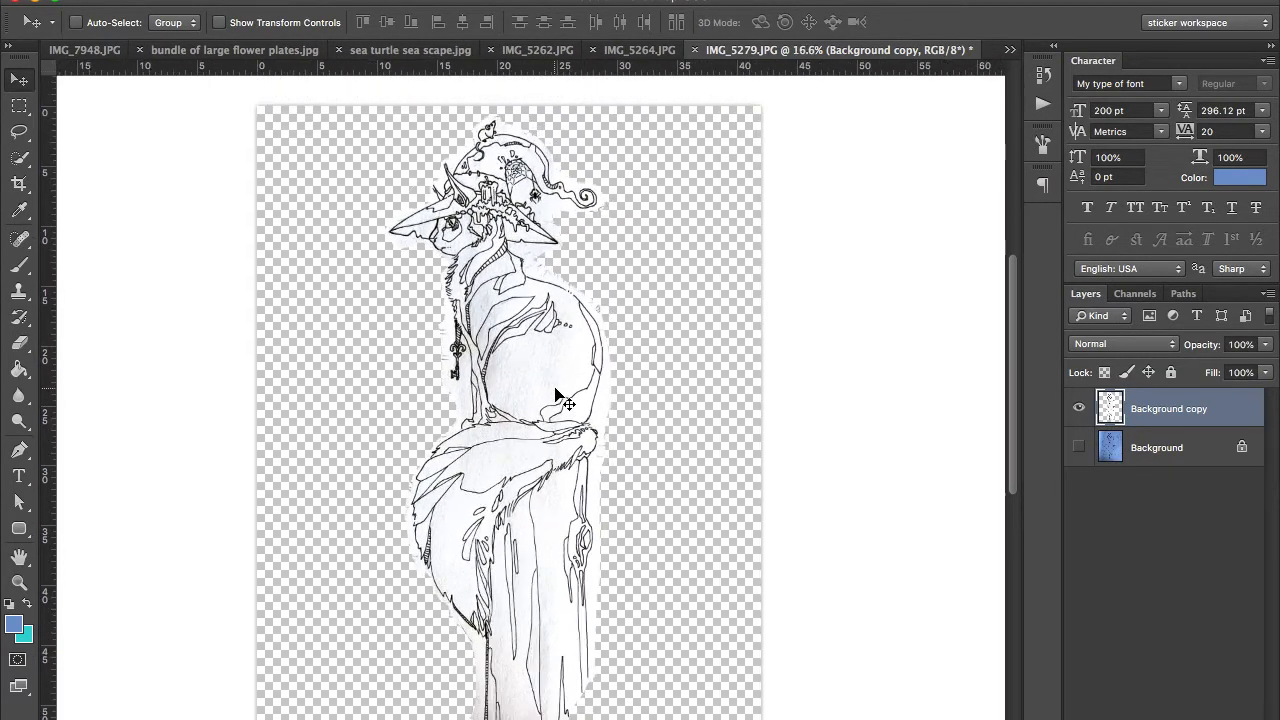
pyautogui.scroll(-1, 560, 400)
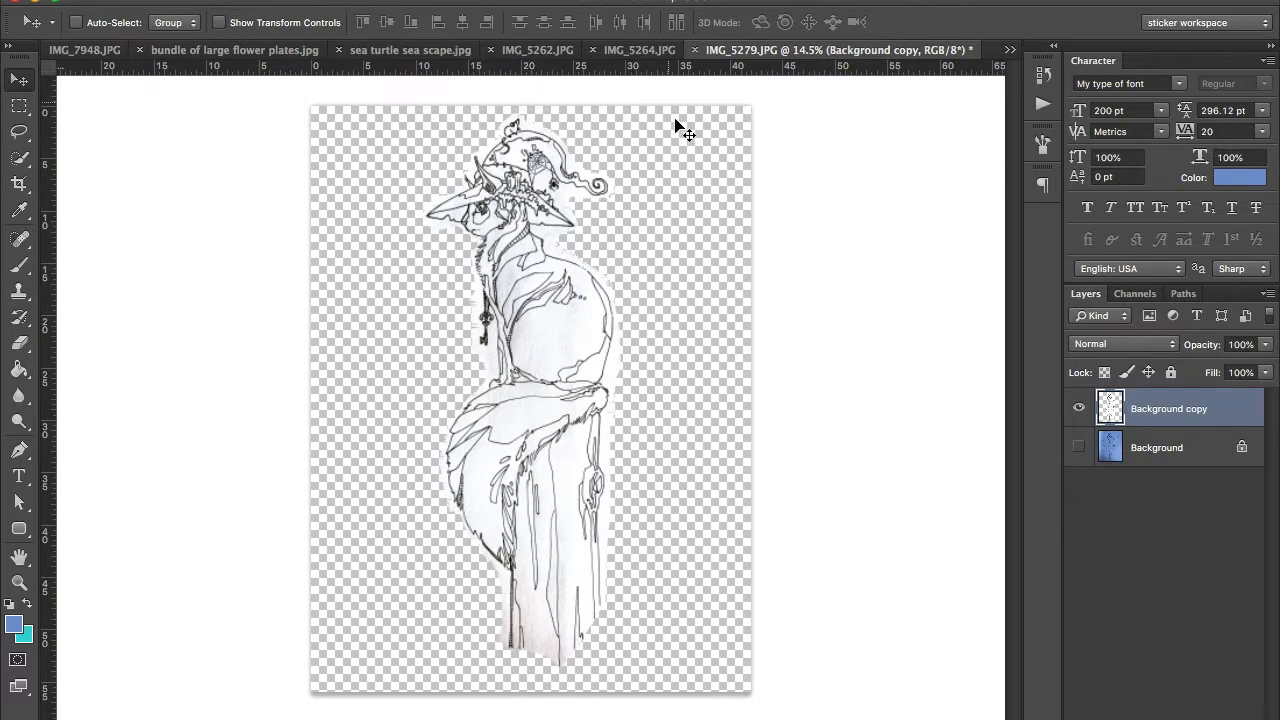
# Step: Select the entire canvas with the Rectangular Marquee and copy the isolated cat drawing
pyautogui.click(19, 106)
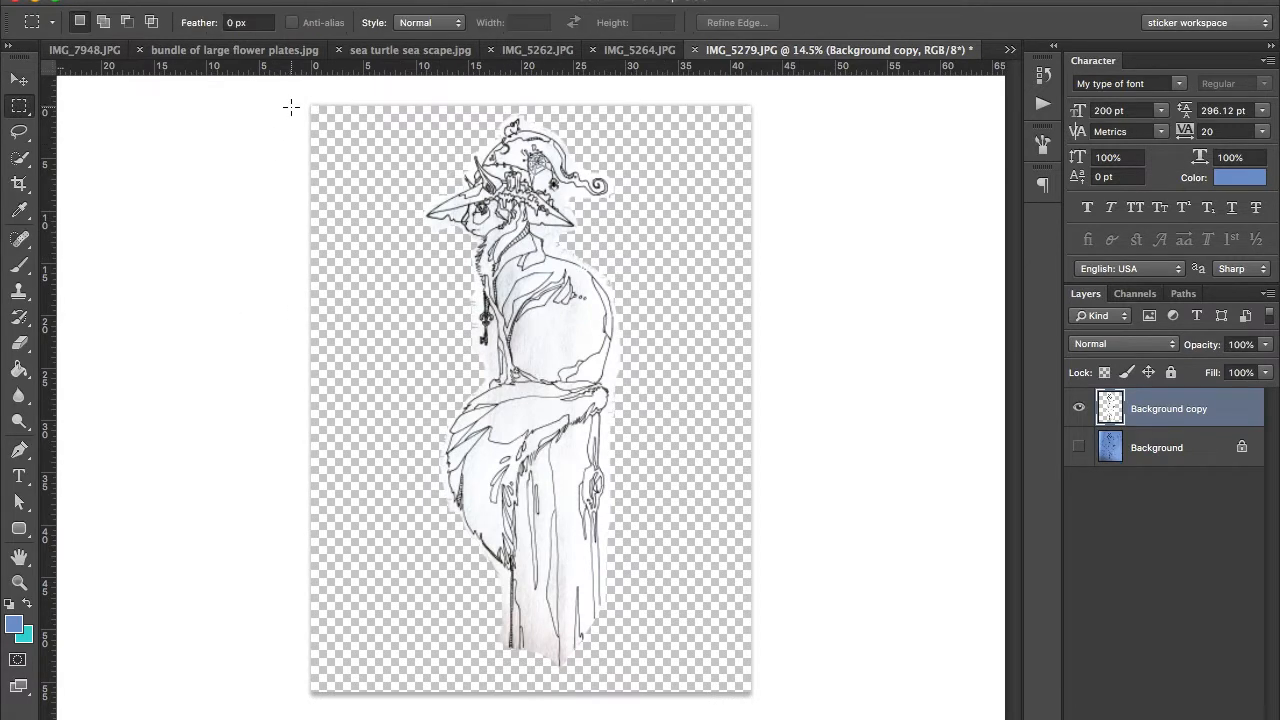
pyautogui.moveTo(293, 105); pyautogui.dragTo(963, 703)
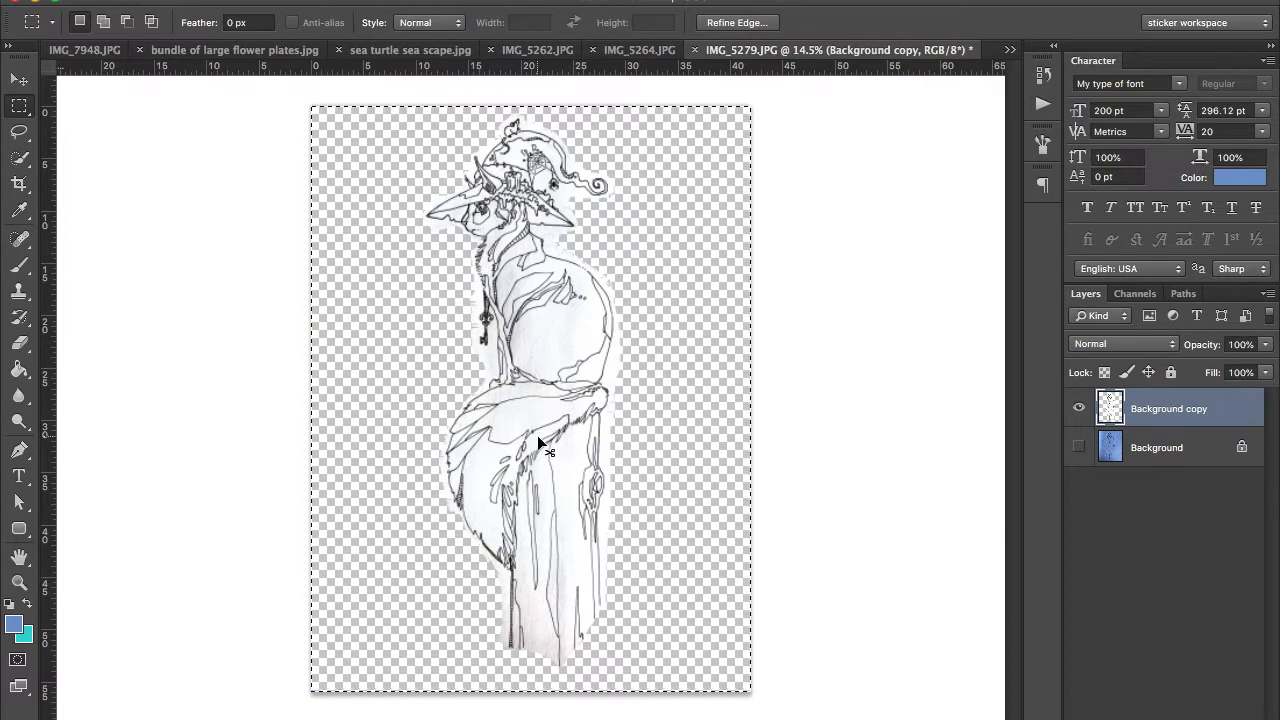
pyautogui.press('super+c')
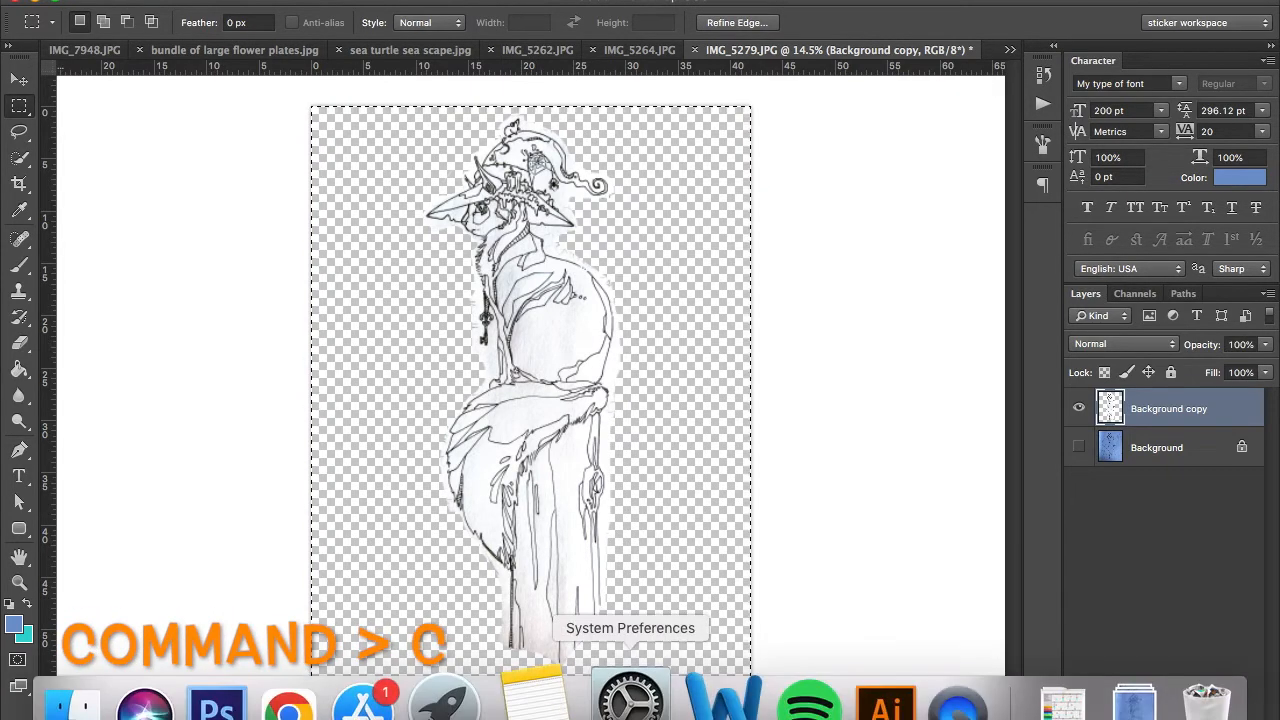
# Step: Switch to Illustrator and create a new portrait Letter document, 8.5 x 11 in, RGB Color at 300 ppi
pyautogui.click(828, 712)
pyautogui.click(150, 0)
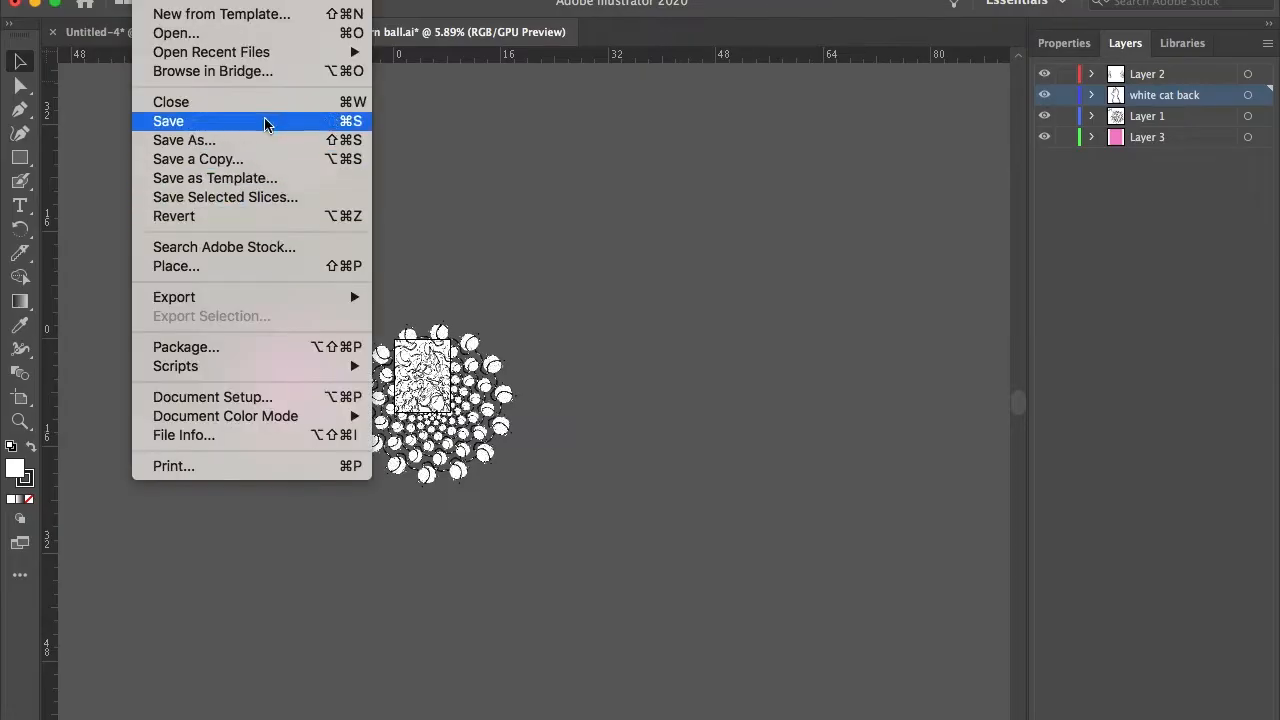
pyautogui.moveTo(234, 52)
pyautogui.click(240, 3)
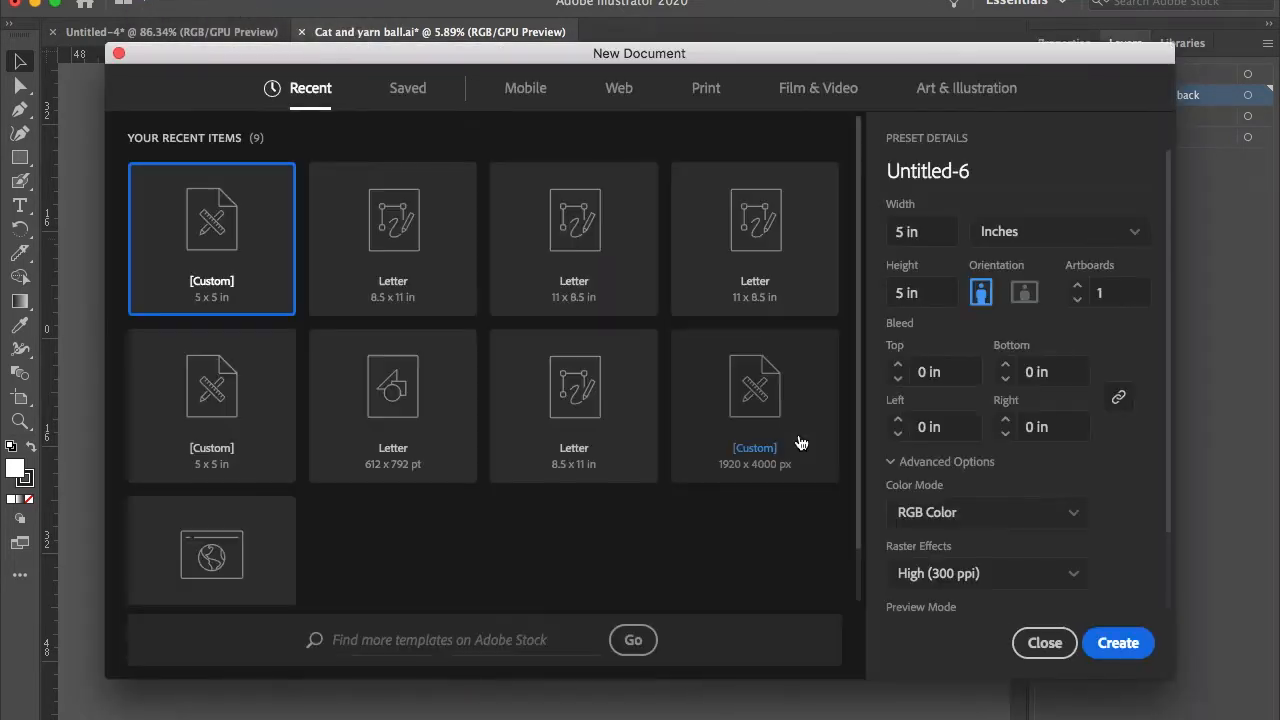
pyautogui.click(399, 246)
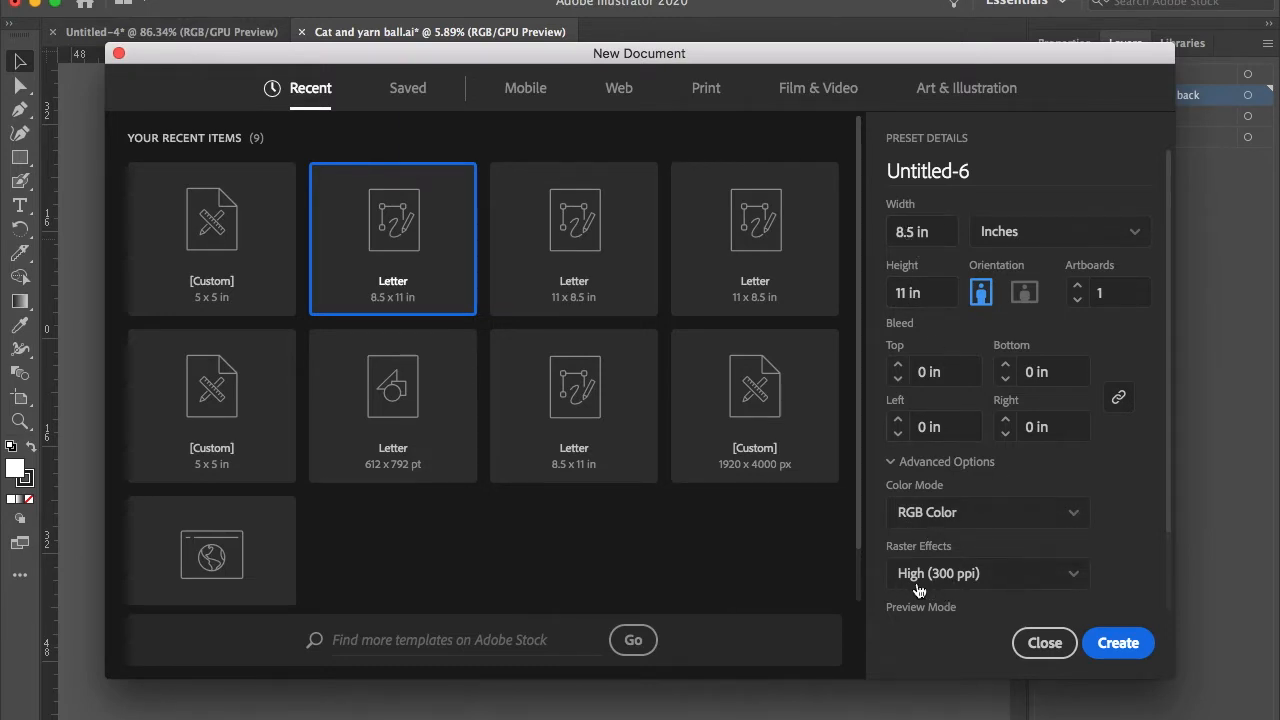
pyautogui.click(1118, 645)
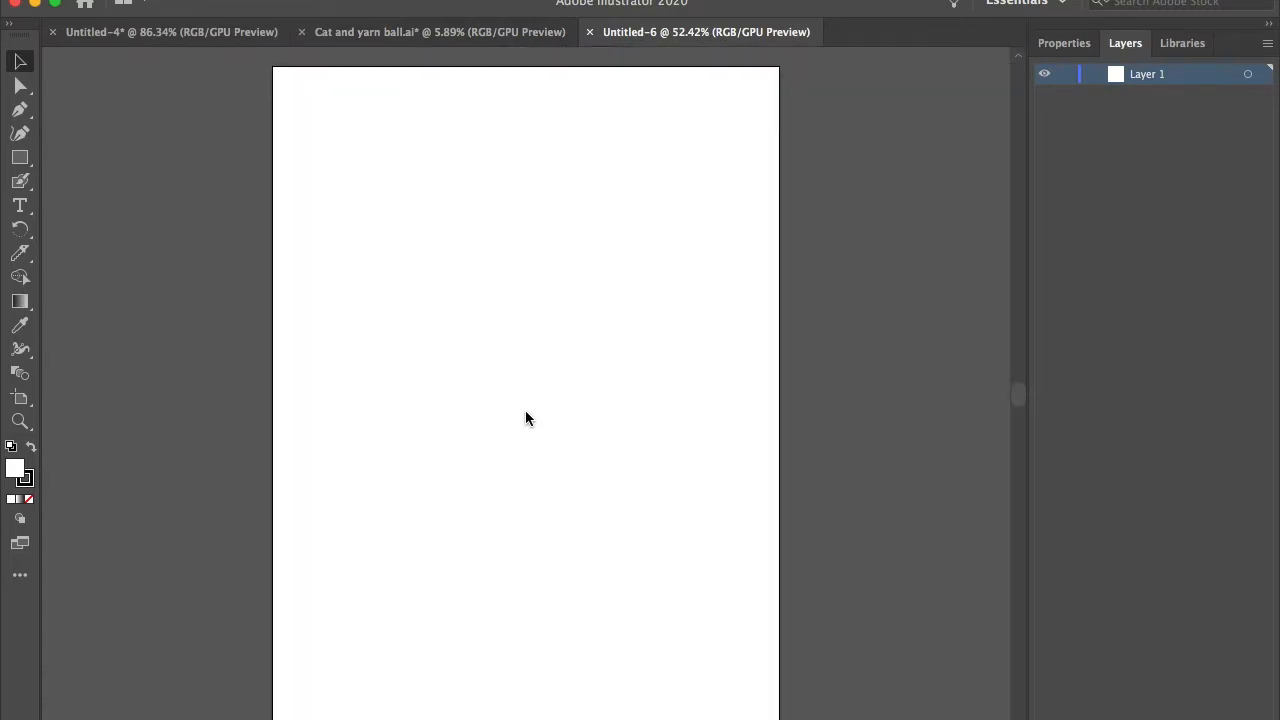
# Step: Paste the copied cat drawing into the new Letter document
pyautogui.scroll(-5, 507, 357)
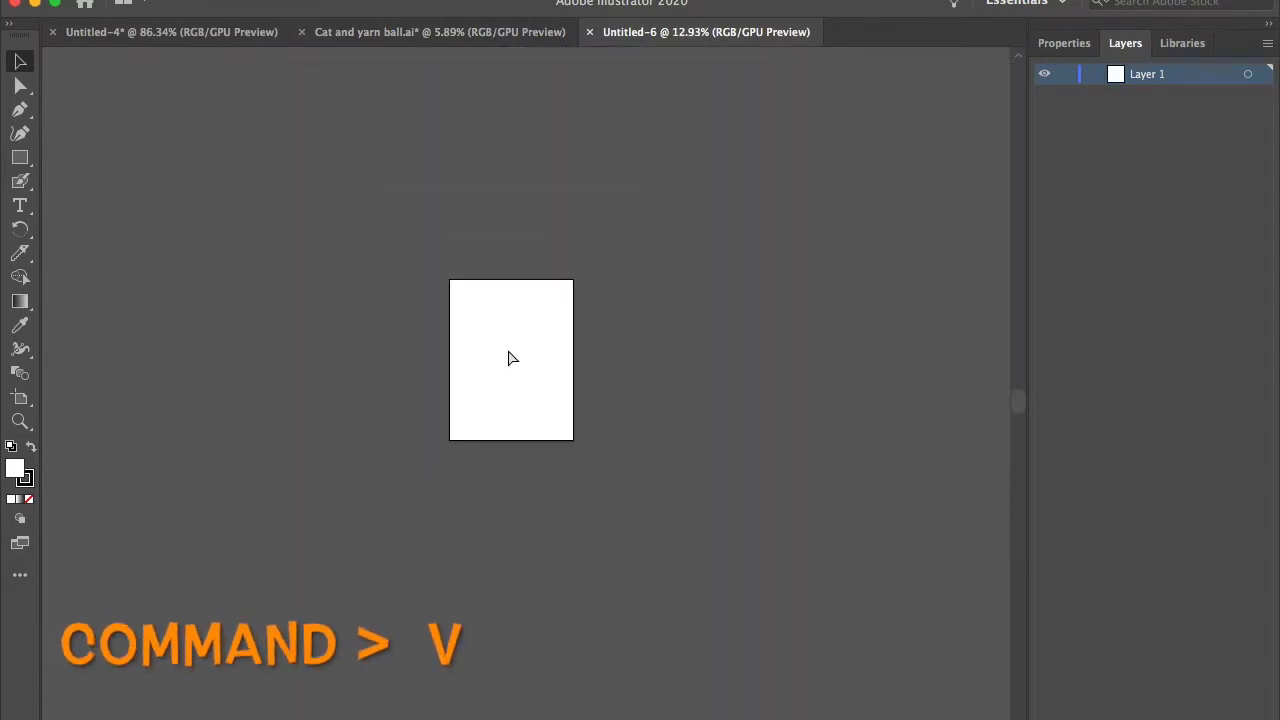
pyautogui.press('super+v')
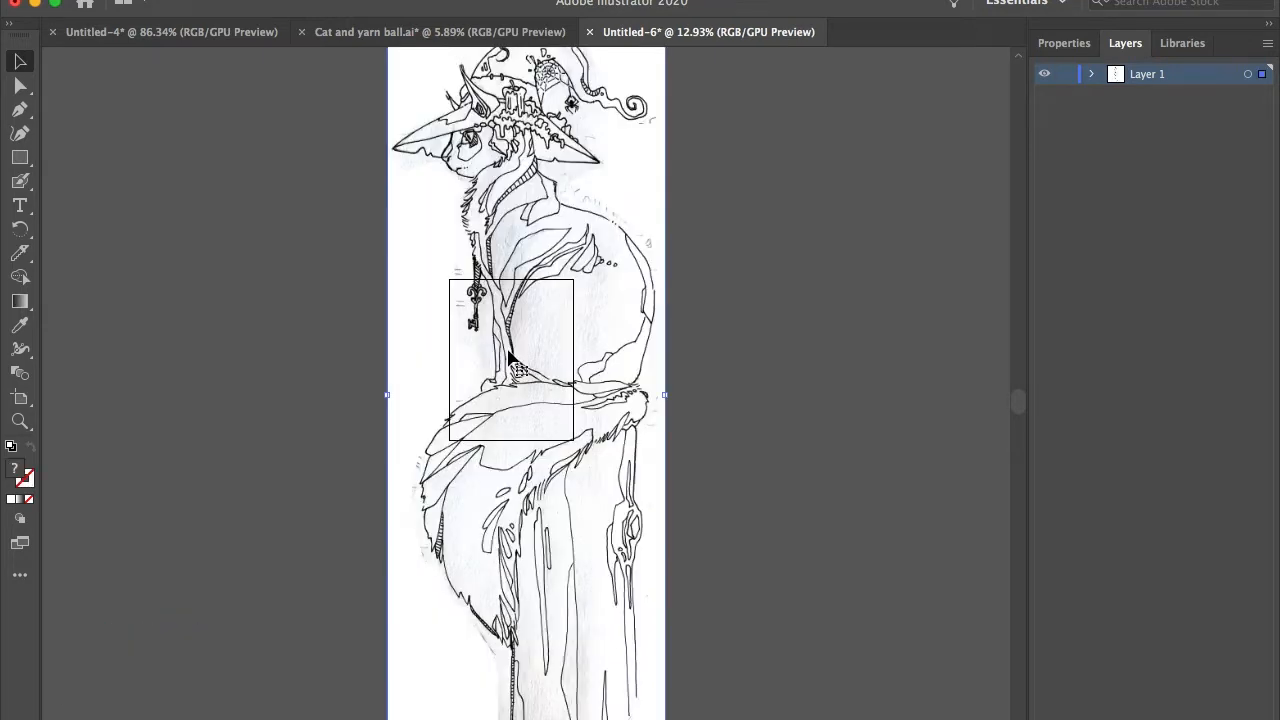
pyautogui.scroll(-2, 655, 284)
pyautogui.click(660, 280)
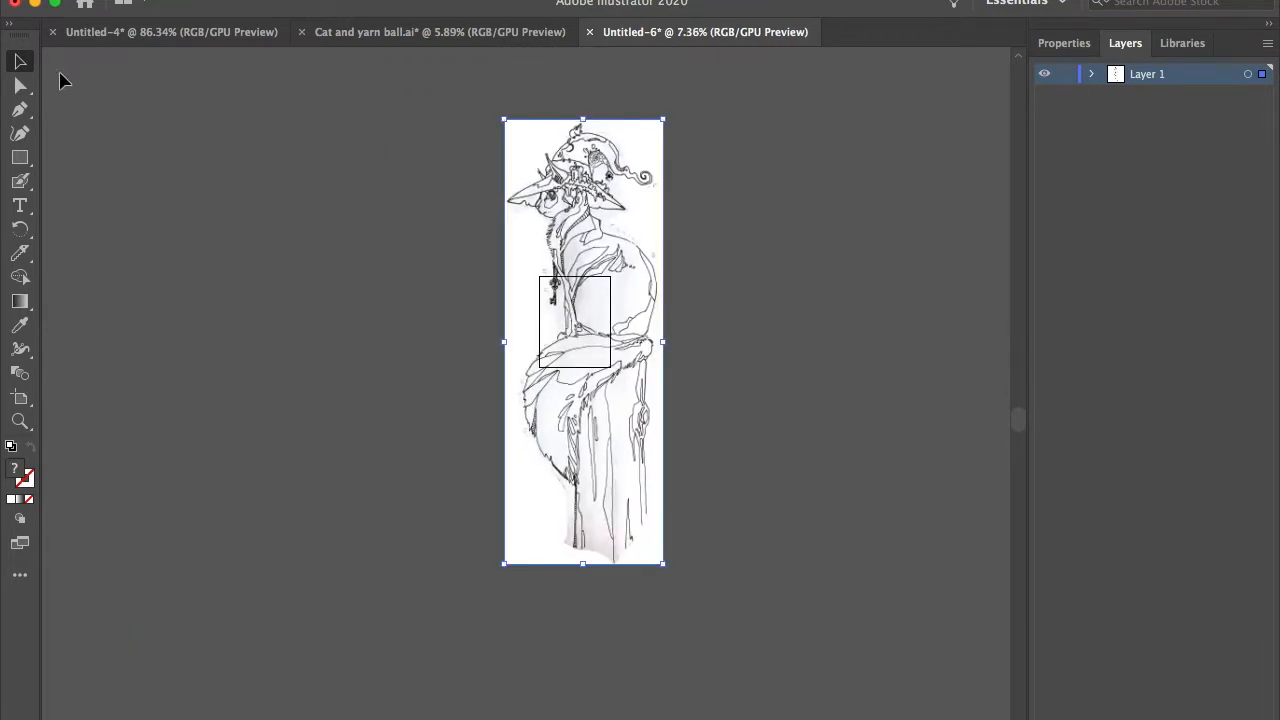
# Step: Scale the pasted drawing down proportionally, move it onto the artboard, and enlarge it to slightly overrun the lower artboard edge
pyautogui.click(21, 65)
pyautogui.moveTo(663, 121); pyautogui.dragTo(537, 437)
pyautogui.moveTo(534, 503); pyautogui.dragTo(575, 322)
pyautogui.scroll(5, 579, 350)
pyautogui.scroll(3, 580, 352)
pyautogui.scroll(-2, 571, 320)
pyautogui.scroll(2, 571, 310)
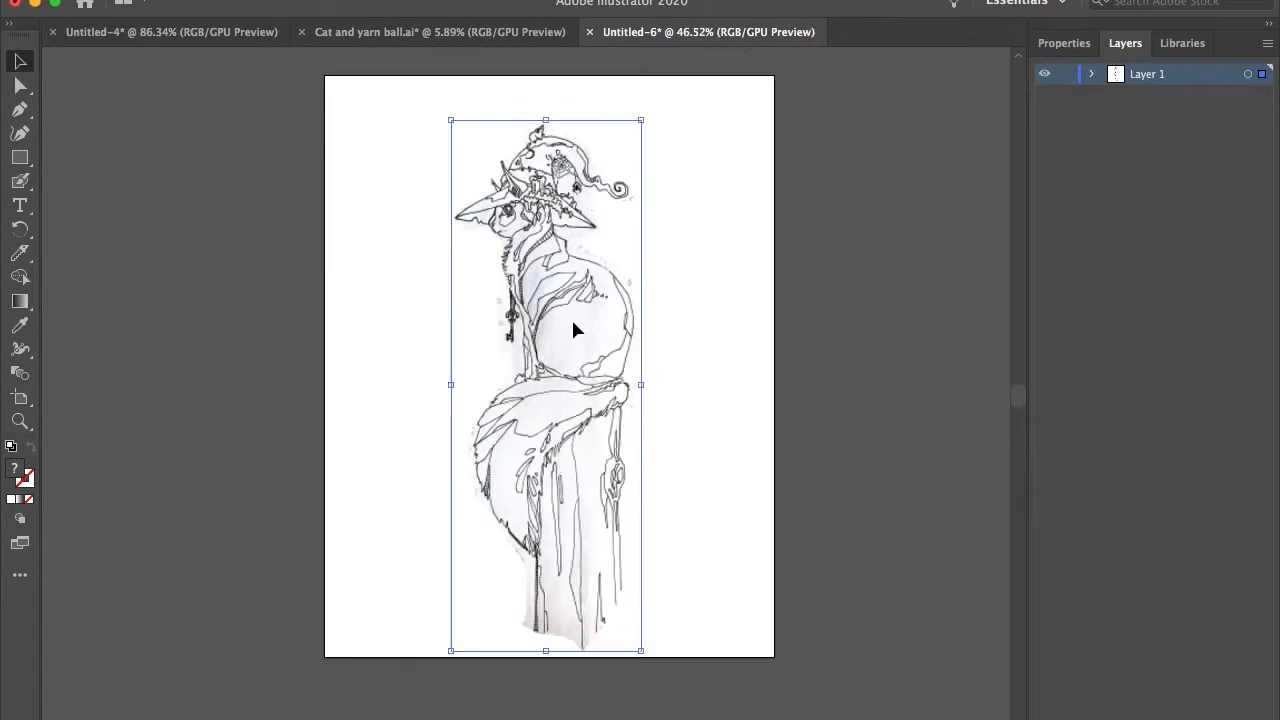
pyautogui.moveTo(450, 652); pyautogui.dragTo(438, 688)
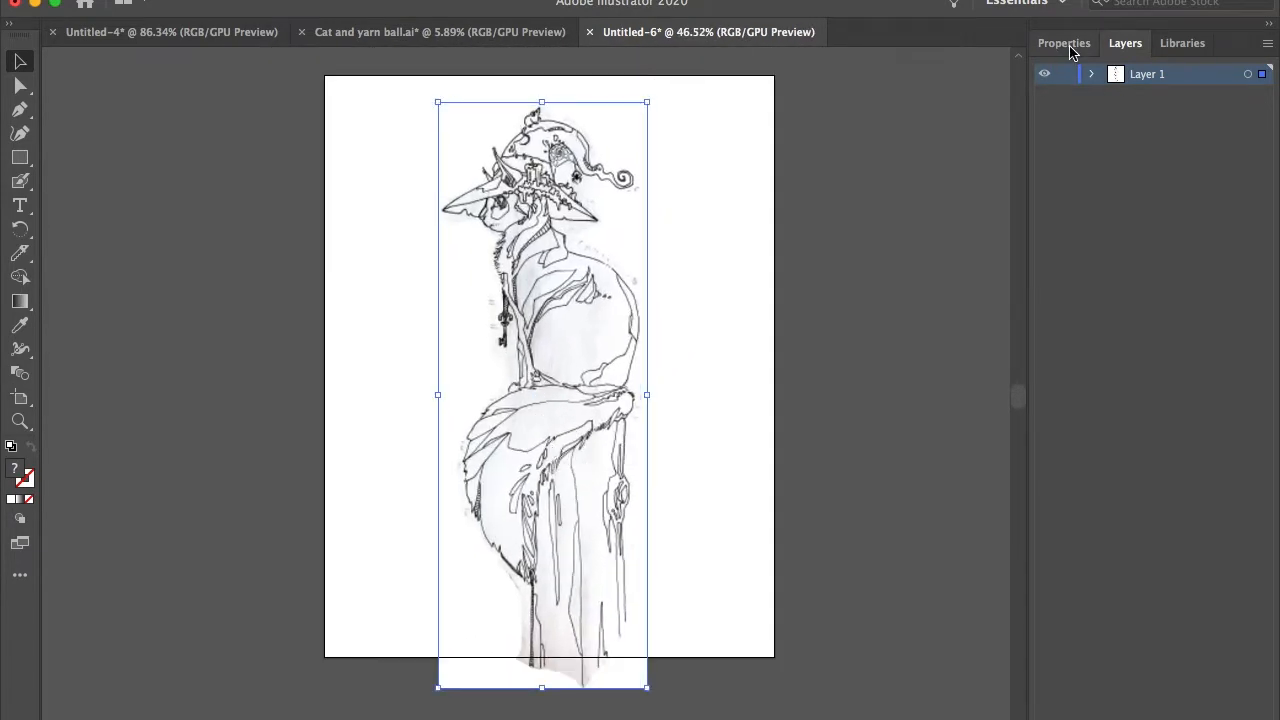
# Step: Image Trace the pasted cat drawing with the Black and White Logo preset, accepting the slow processing of the large image
pyautogui.click(1076, 47)
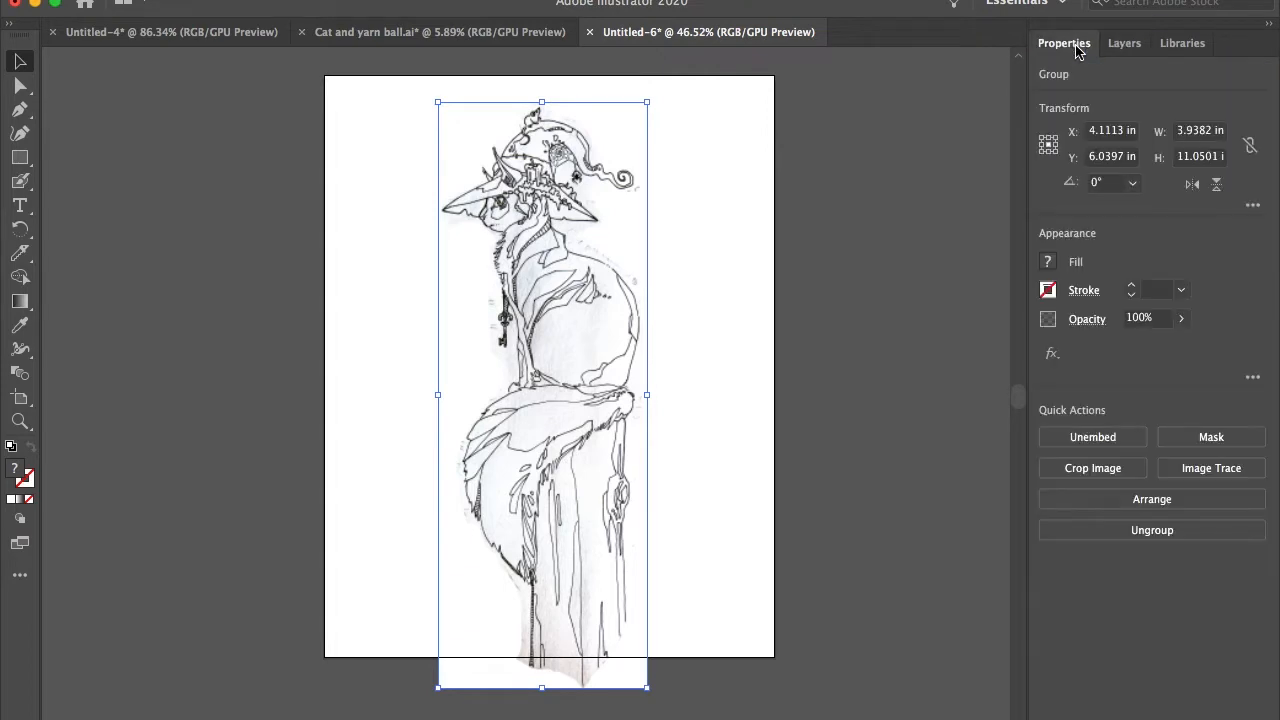
pyautogui.click(1205, 470)
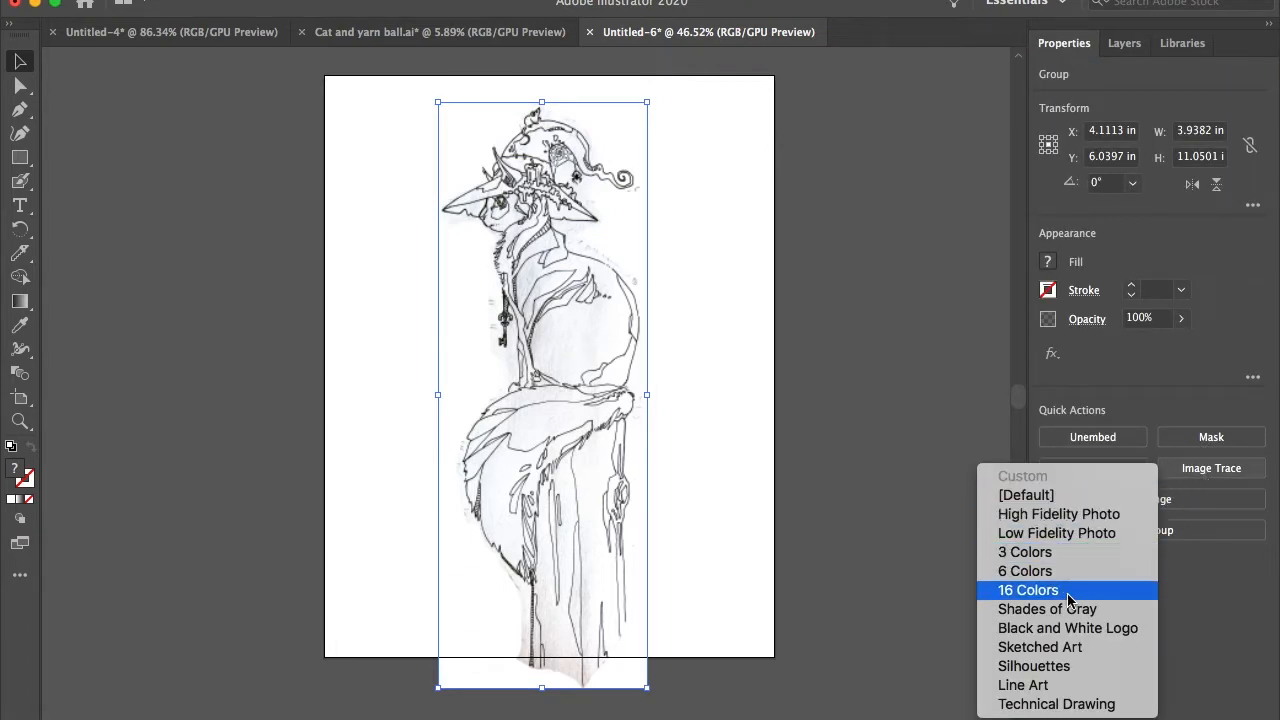
pyautogui.click(1055, 628)
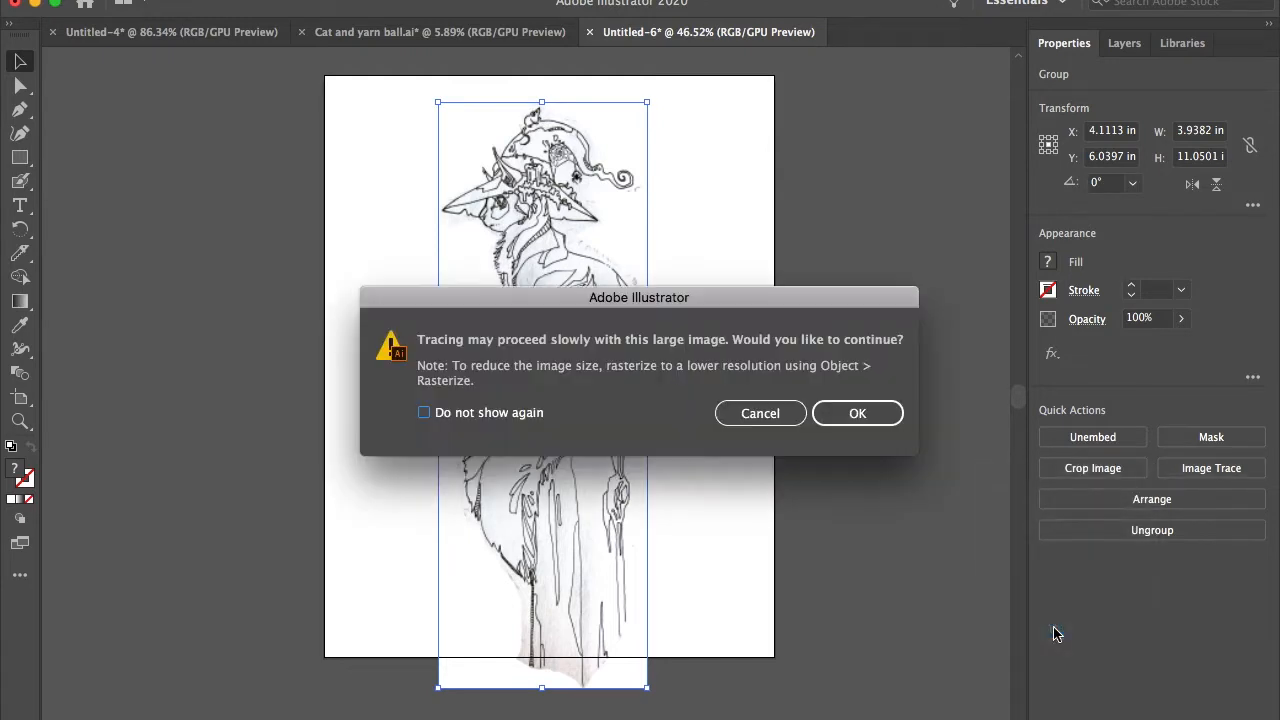
pyautogui.click(842, 424)
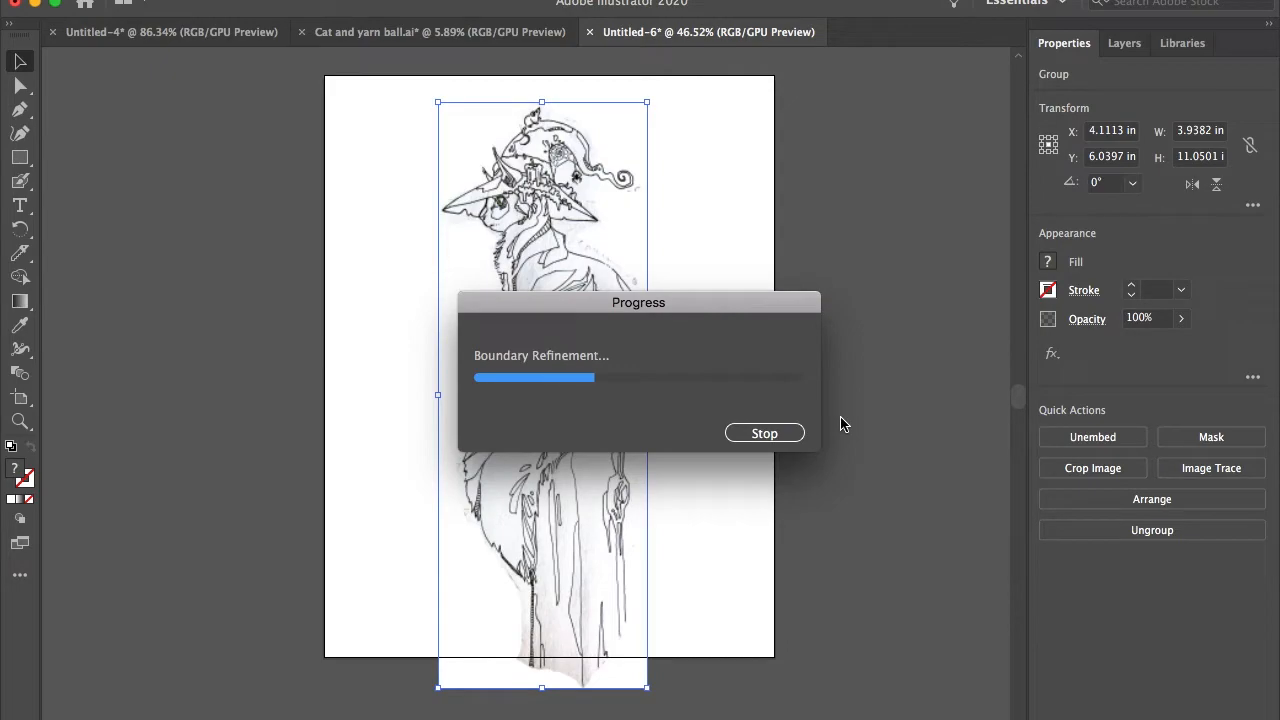
# Step: Examine the traced line work up close around the hat, face, key, body and tail
pyautogui.scroll(6, 574, 340)
pyautogui.scroll(3, 574, 340)
pyautogui.scroll(4, 470, 186)
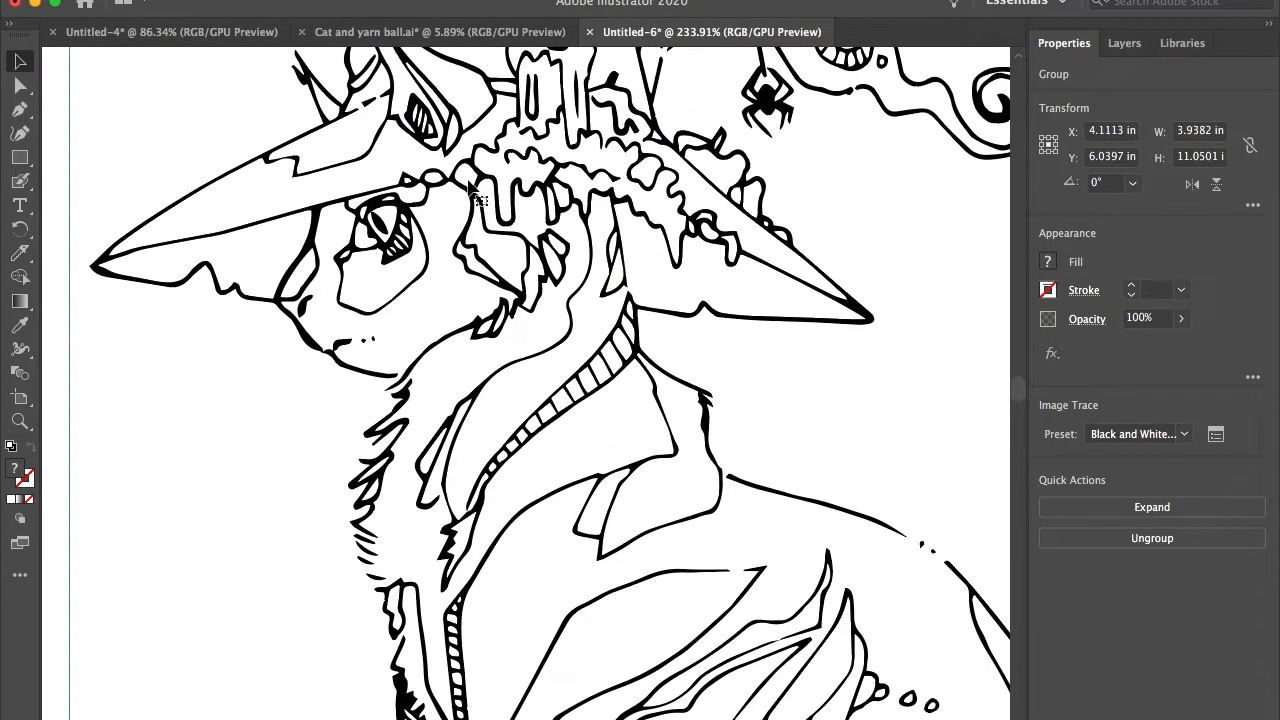
pyautogui.scroll(-4, 473, 197)
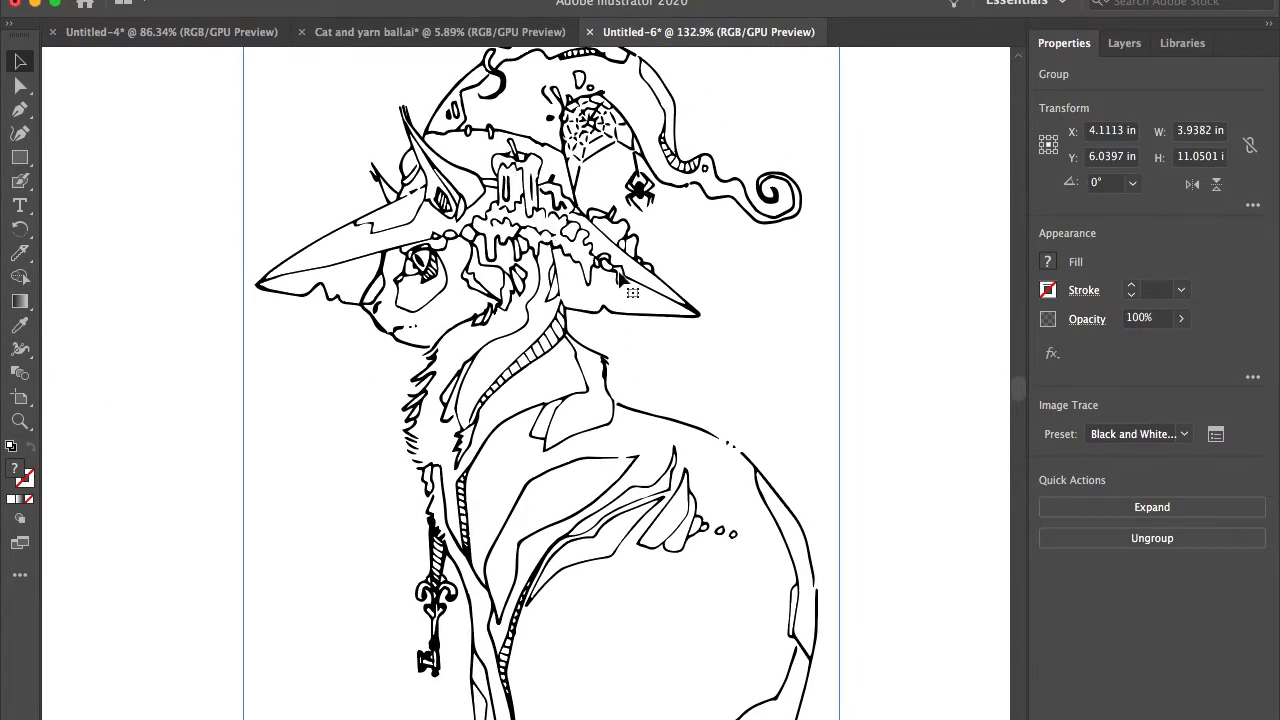
pyautogui.scroll(-3, 623, 280)
pyautogui.scroll(1, 625, 288)
pyautogui.scroll(1, 623, 280)
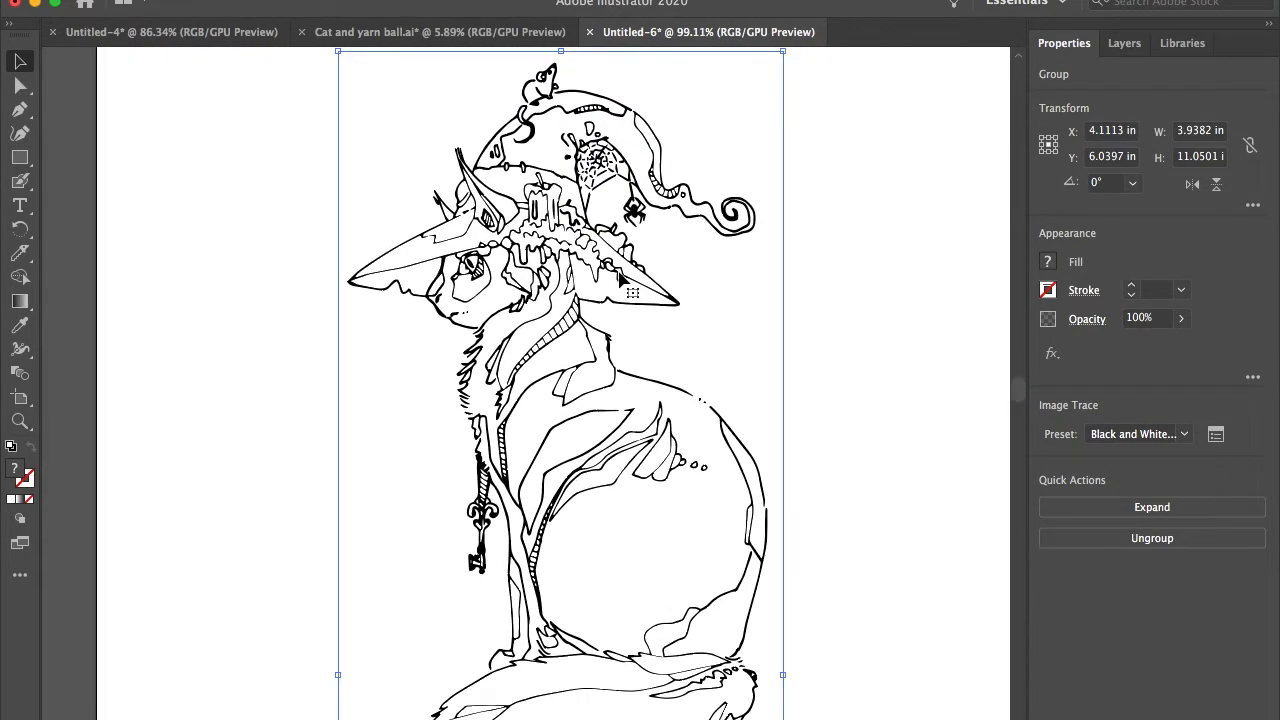
pyautogui.scroll(-3, 575, 515)
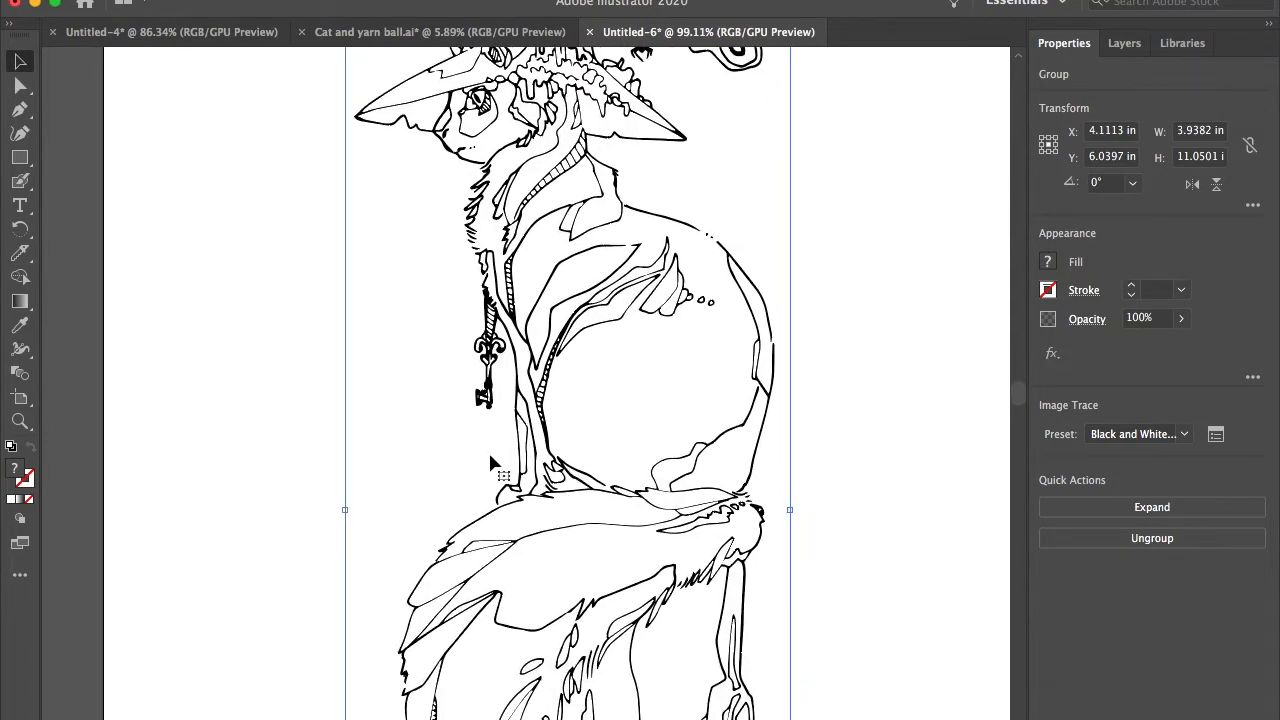
pyautogui.scroll(4, 487, 398)
pyautogui.scroll(-2, 487, 400)
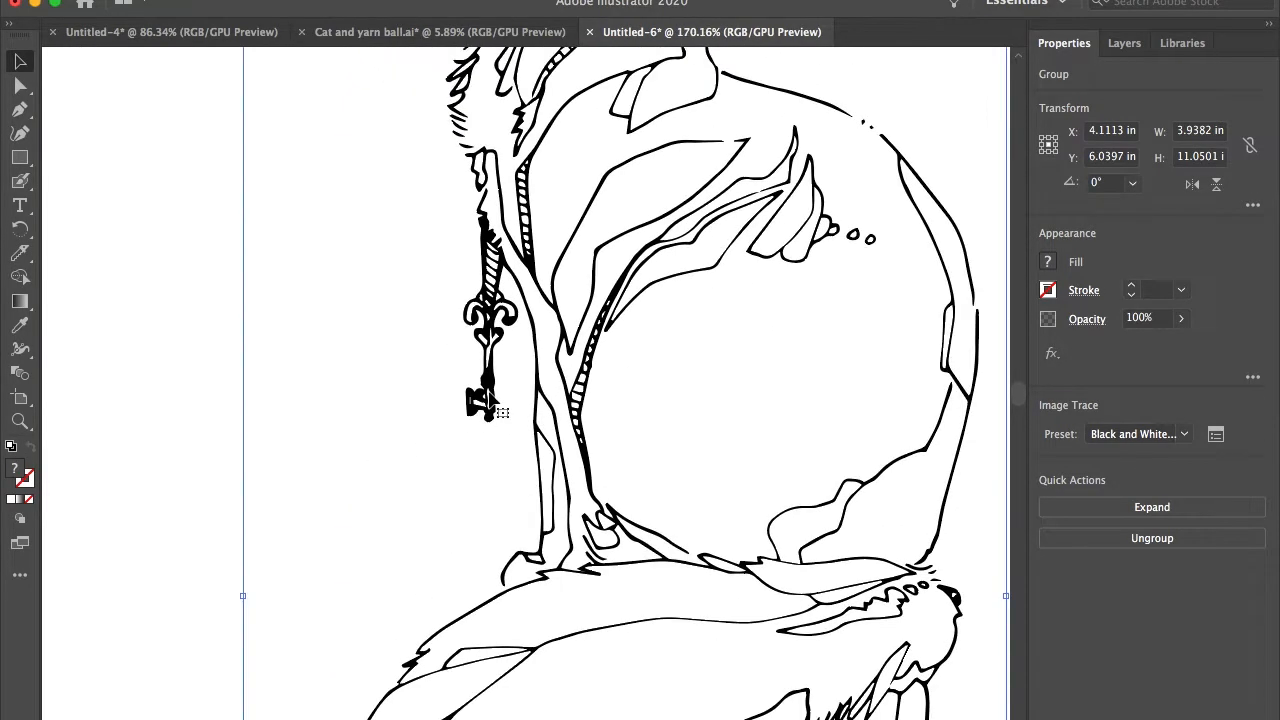
pyautogui.scroll(6, 487, 400)
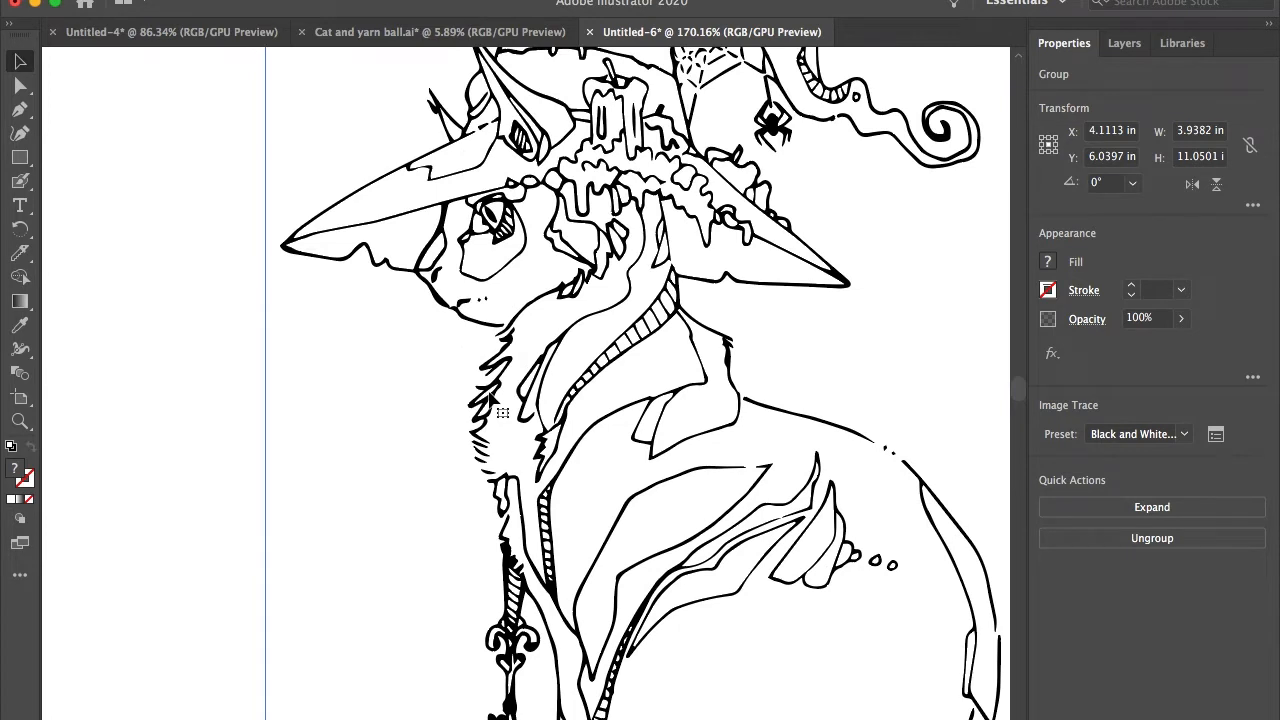
# Step: Adjust the Image Trace settings to a threshold of 98, paths at 71% and noise at 15 px
pyautogui.click(1216, 438)
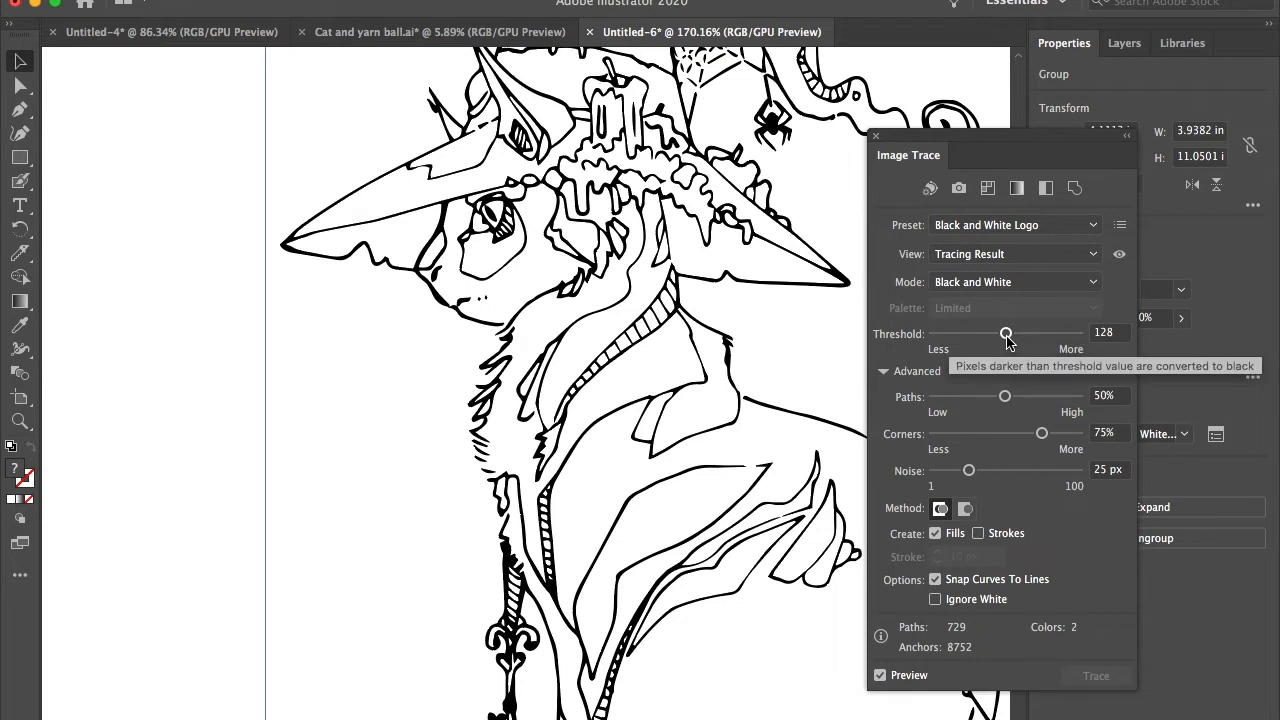
pyautogui.moveTo(1007, 340); pyautogui.dragTo(981, 342)
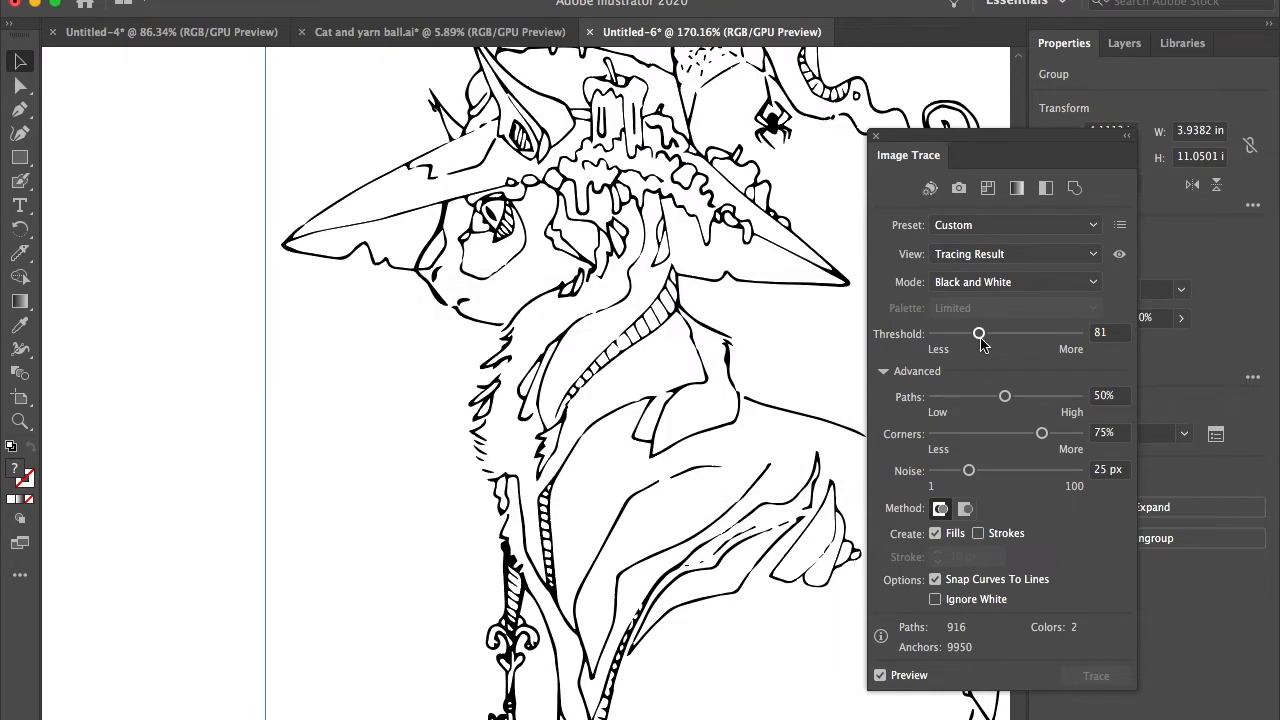
pyautogui.moveTo(981, 342); pyautogui.dragTo(985, 341)
pyautogui.moveTo(1005, 396); pyautogui.dragTo(1036, 396)
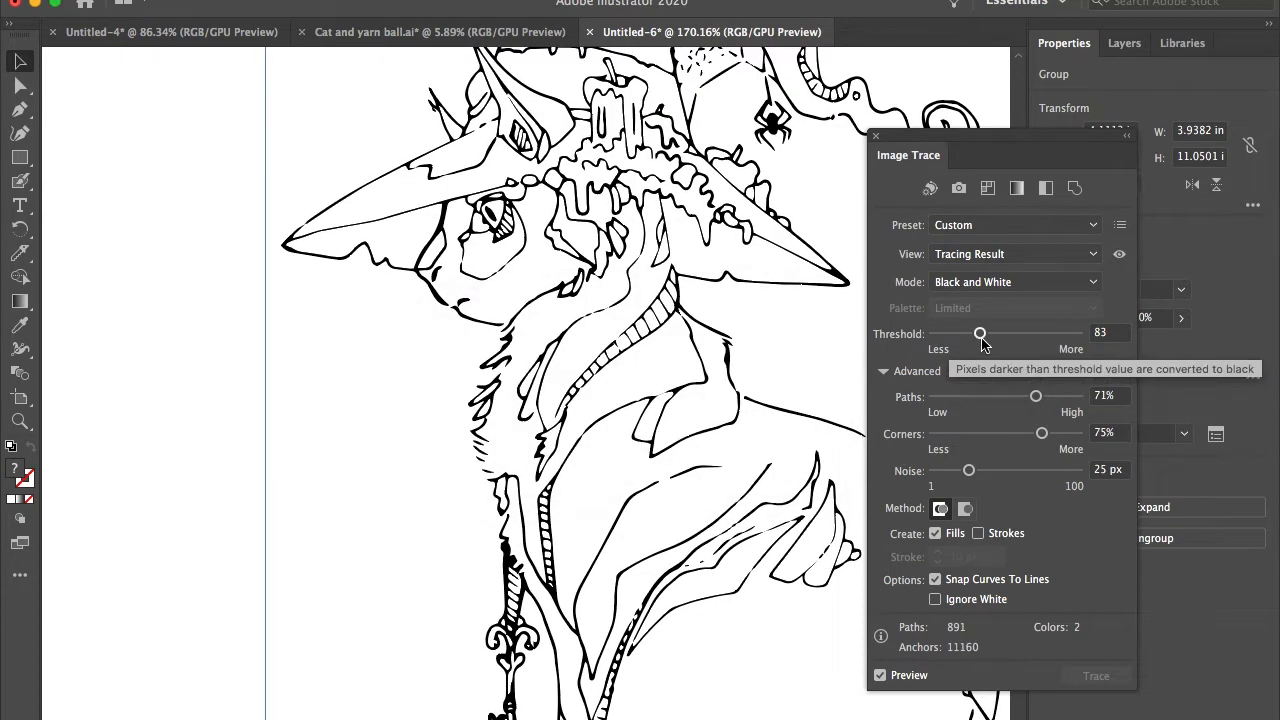
pyautogui.moveTo(969, 470)
pyautogui.mouseDown()
pyautogui.moveTo(988, 470)
pyautogui.moveTo(953, 471)
pyautogui.mouseUp()
pyautogui.moveTo(983, 334); pyautogui.dragTo(989, 334)
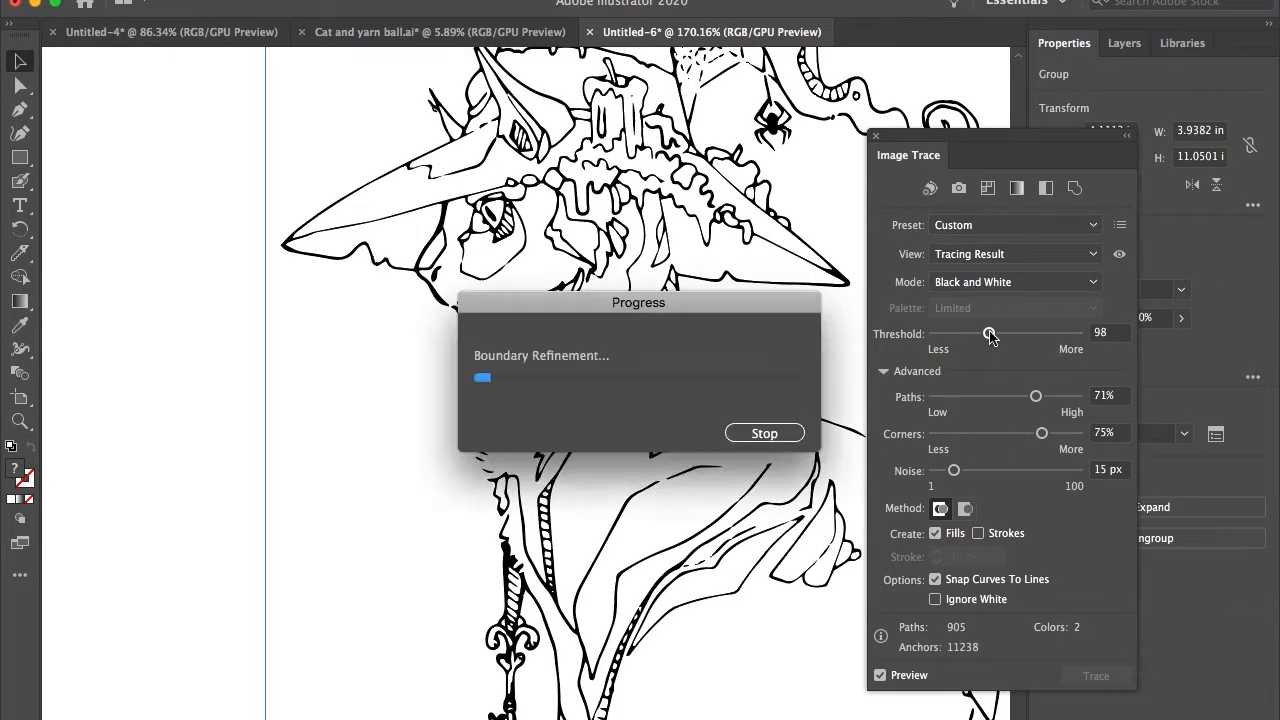
# Step: Raise the trace threshold to 105 and paths to 89%, and close the Image Trace settings with preview turned off
pyautogui.scroll(-4, 535, 582)
pyautogui.scroll(10, 535, 582)
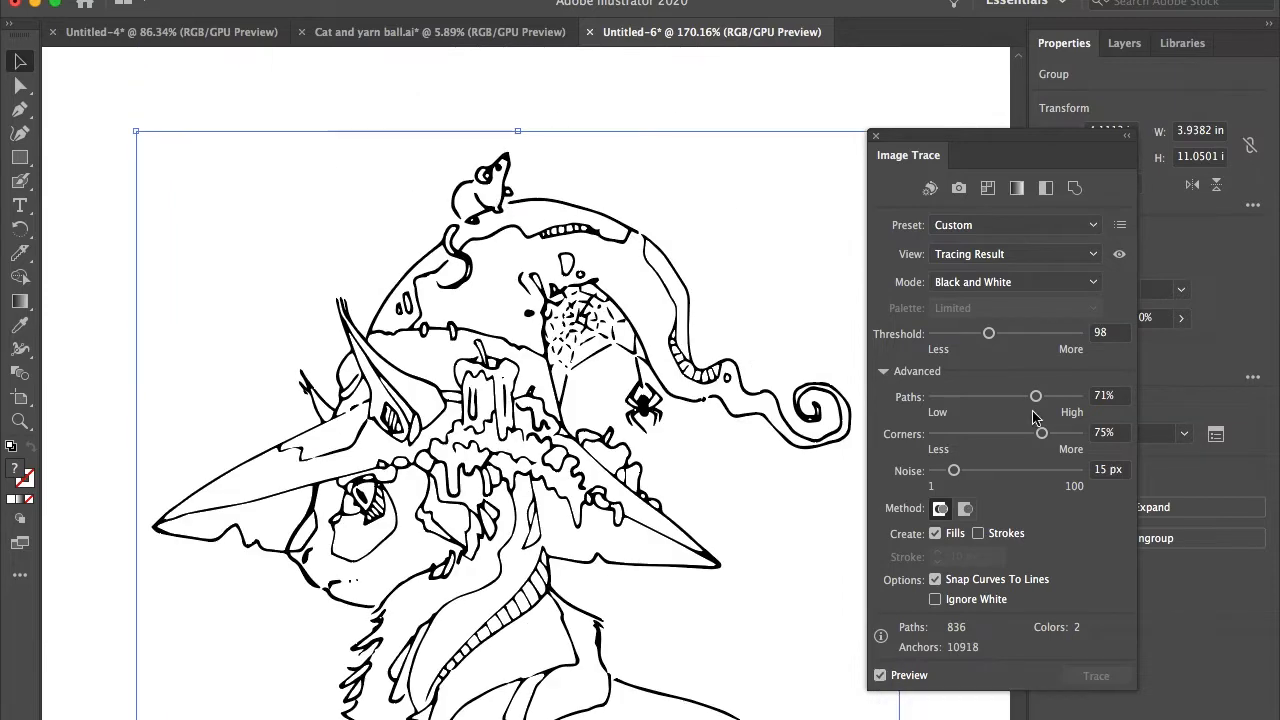
pyautogui.moveTo(989, 334); pyautogui.dragTo(992, 334)
pyautogui.moveTo(1035, 397); pyautogui.dragTo(1061, 397)
pyautogui.scroll(1, 520, 315)
pyautogui.scroll(-1, 520, 315)
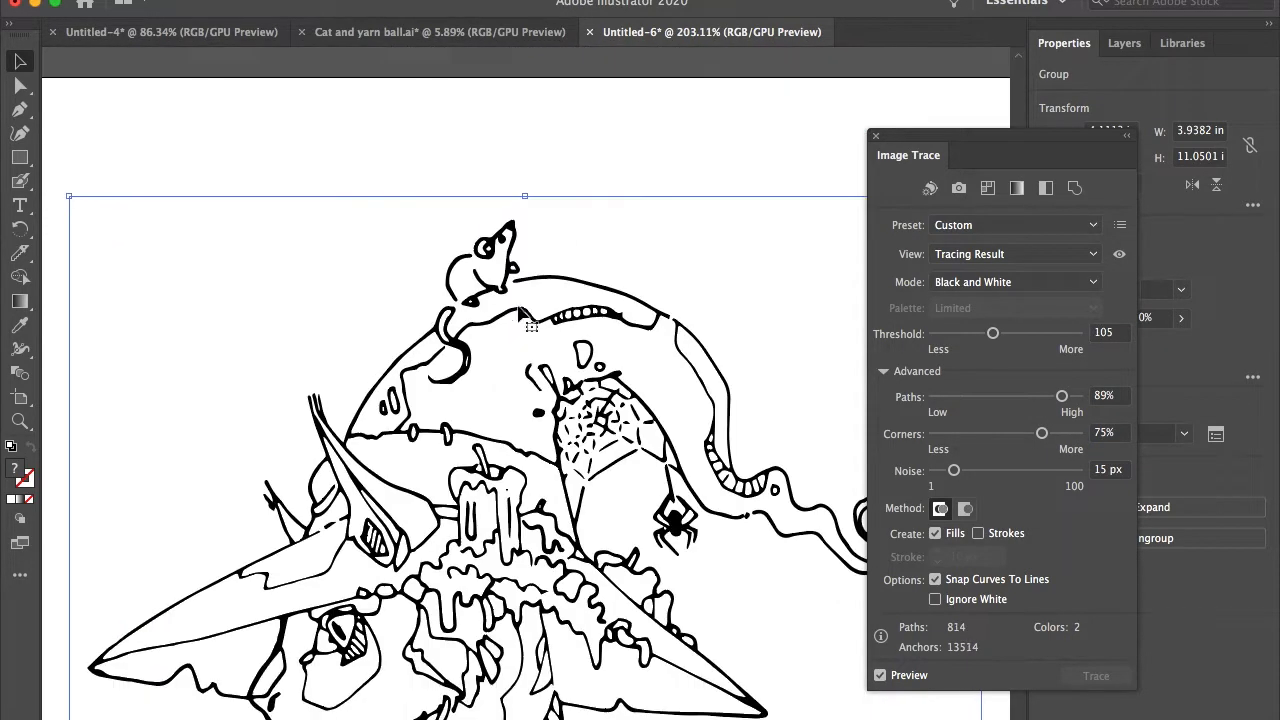
pyautogui.click(880, 676)
pyautogui.click(875, 135)
pyautogui.scroll(-3, 576, 530)
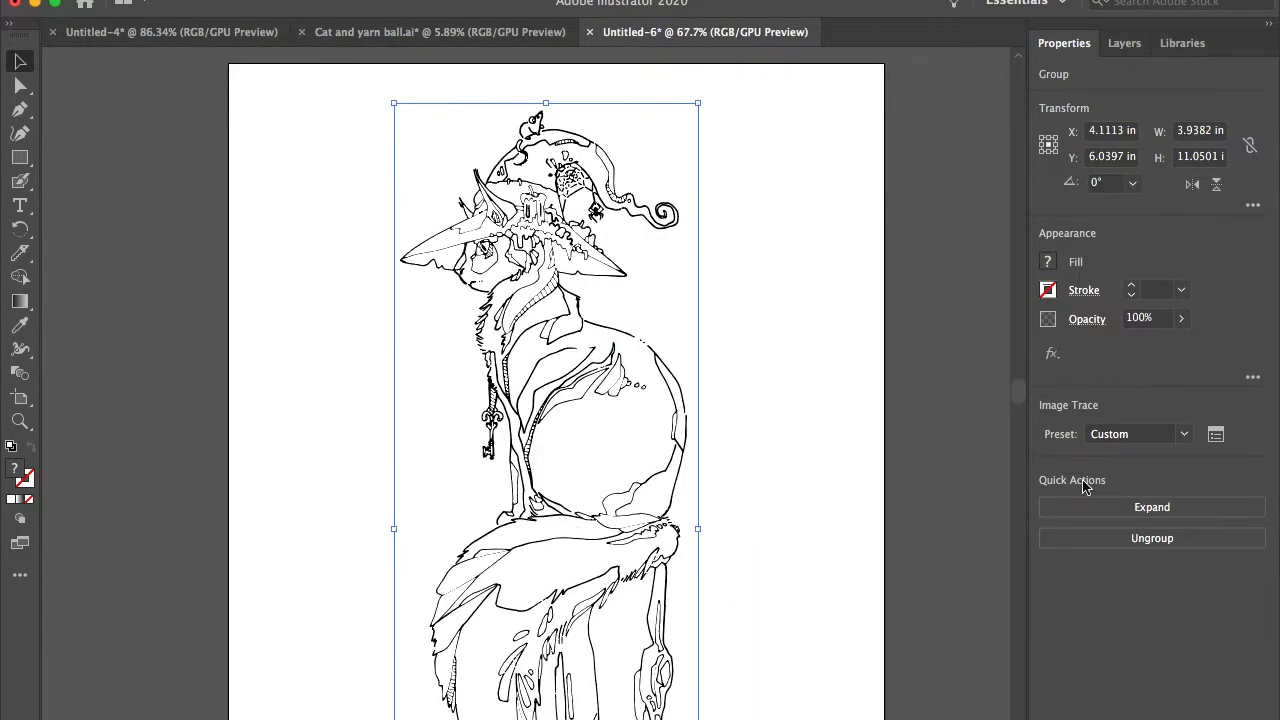
# Step: Expand the tracing into editable vector paths and clear the selection
pyautogui.click(1152, 508)
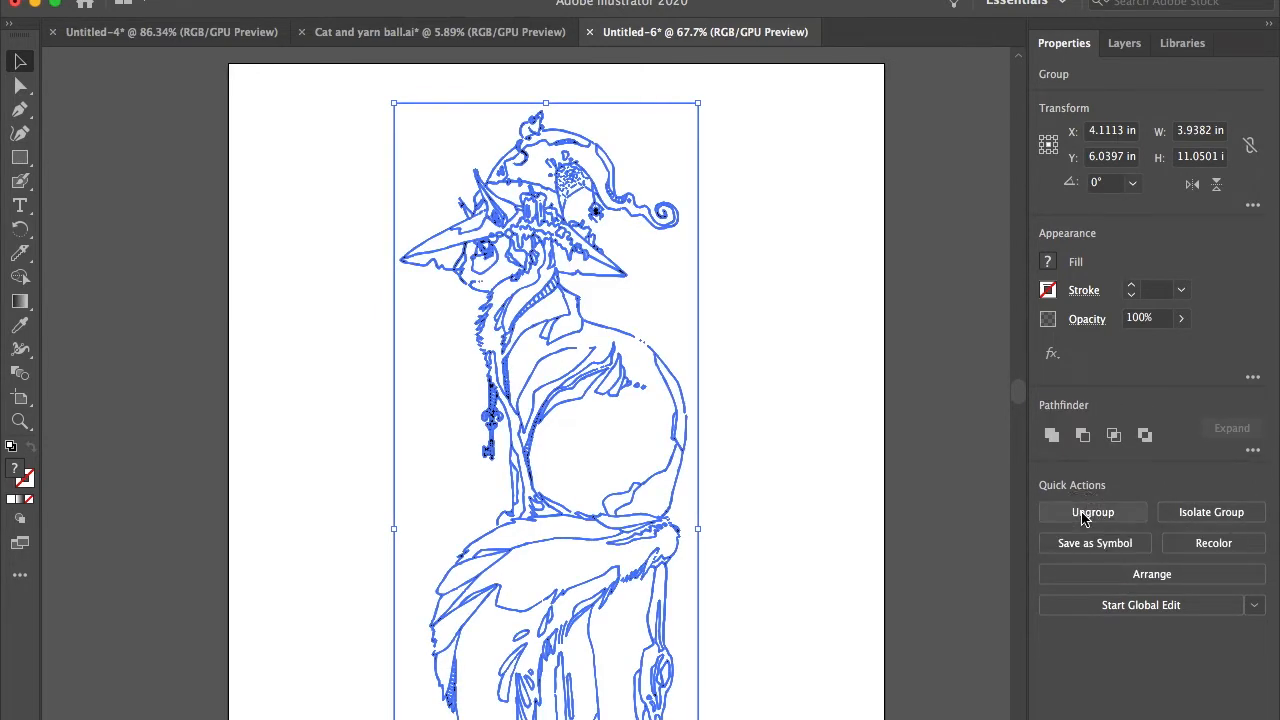
pyautogui.click(20, 86)
pyautogui.click(143, 194)
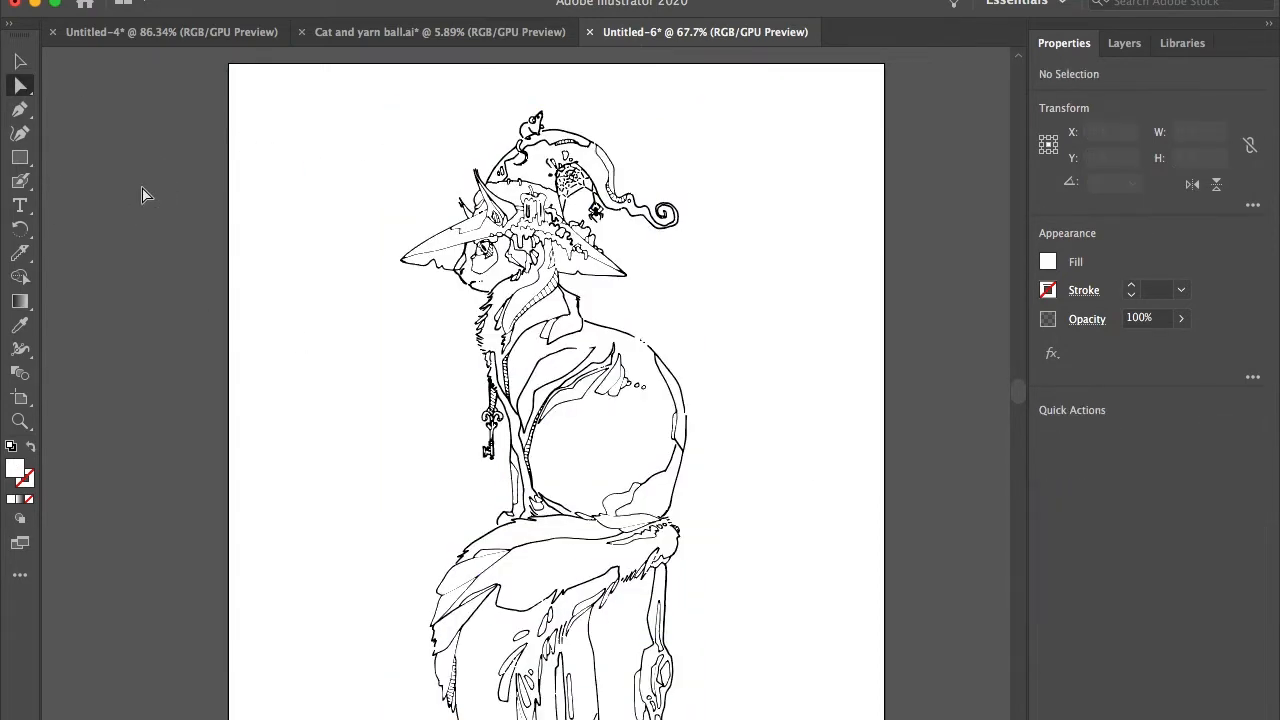
# Step: Inspect the extent of the white background's compound path by selecting it directly, and clear the selection
pyautogui.click(425, 177)
pyautogui.scroll(-3, 425, 177)
pyautogui.hscroll(1, 425, 177)
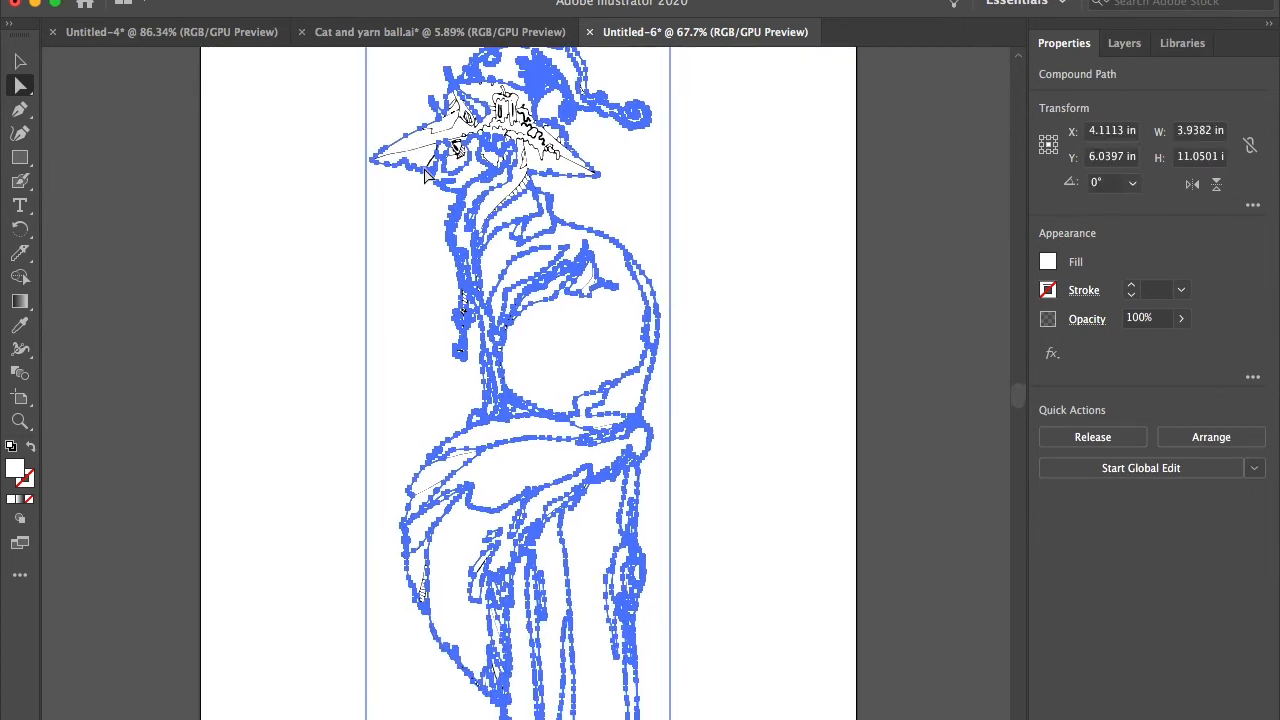
pyautogui.keyDown('alt'); pyautogui.scroll(-3, 425, 177); pyautogui.keyUp('alt')
pyautogui.scroll(2, 425, 177)
pyautogui.click(17, 63)
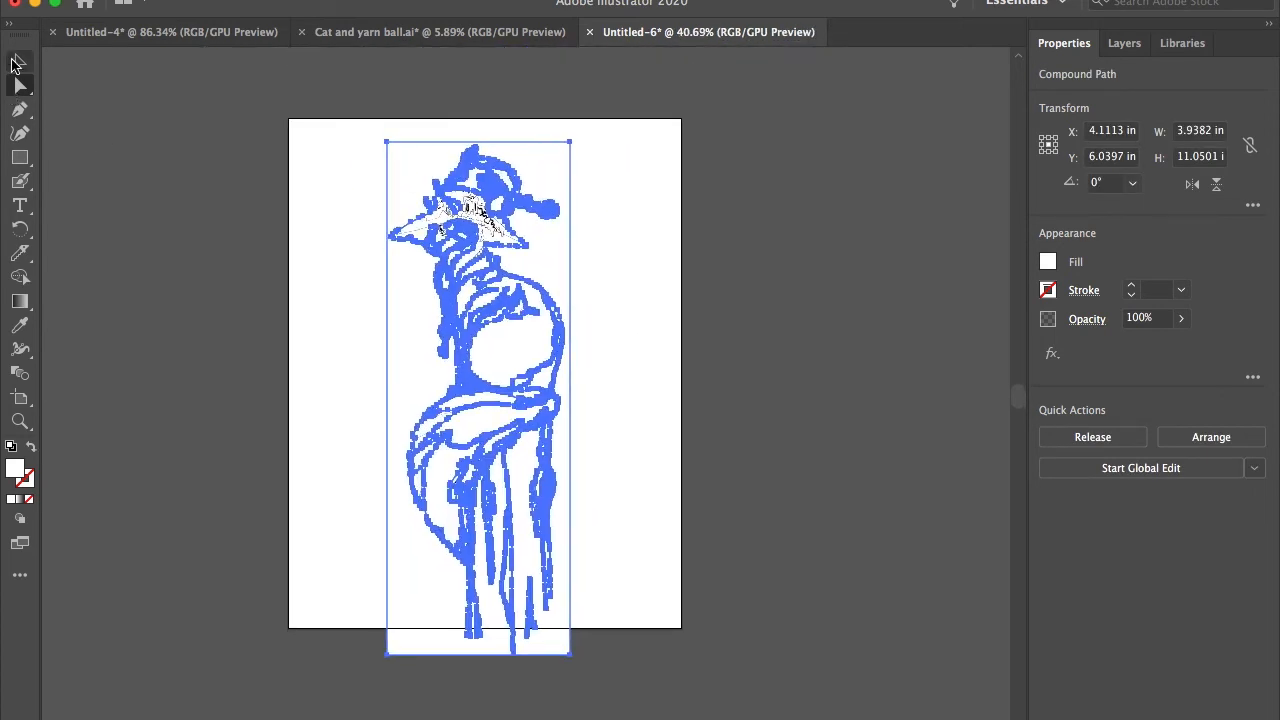
pyautogui.click(250, 211)
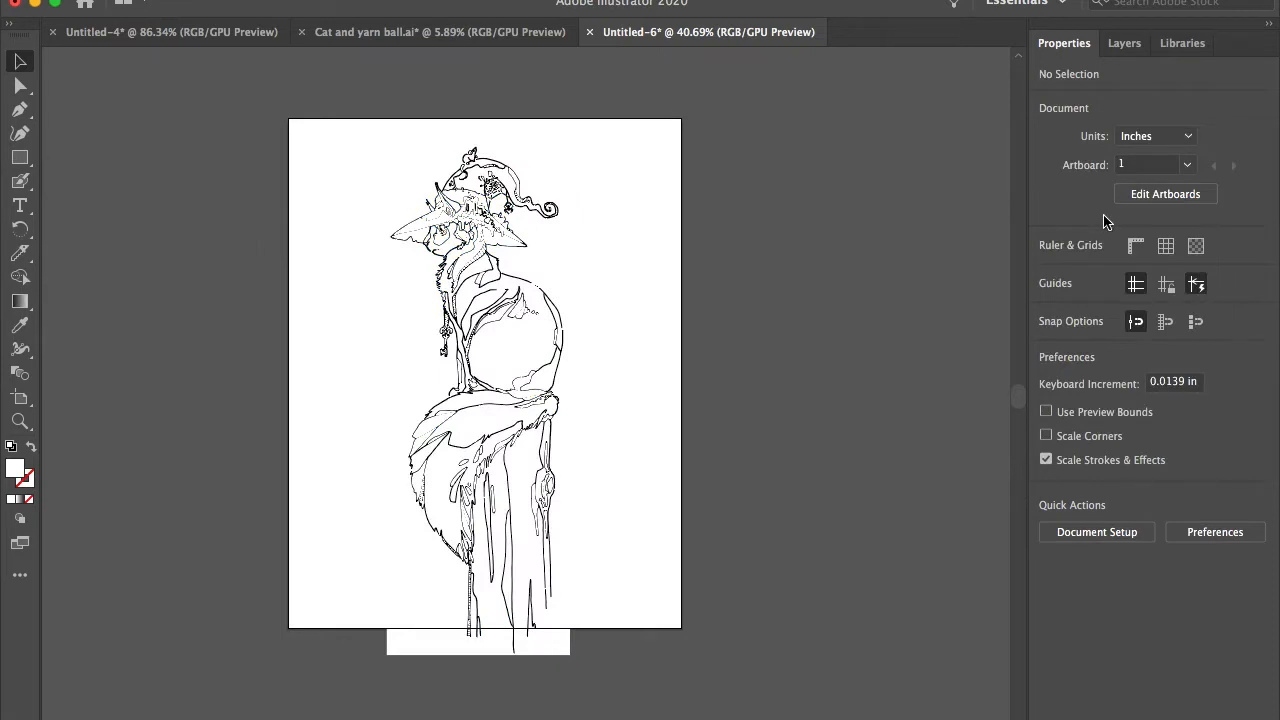
# Step: Create a new layer and place it beneath the layer holding the traced cat drawing
pyautogui.click(1120, 45)
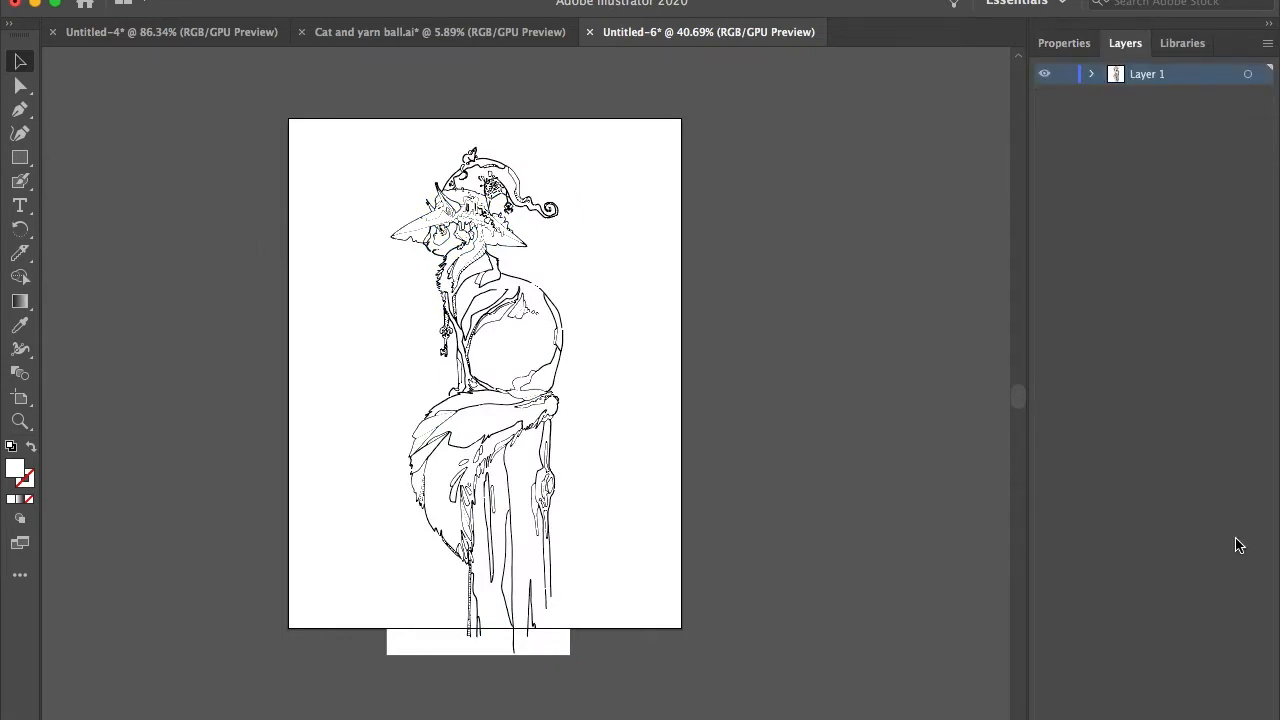
pyautogui.press('super+l')
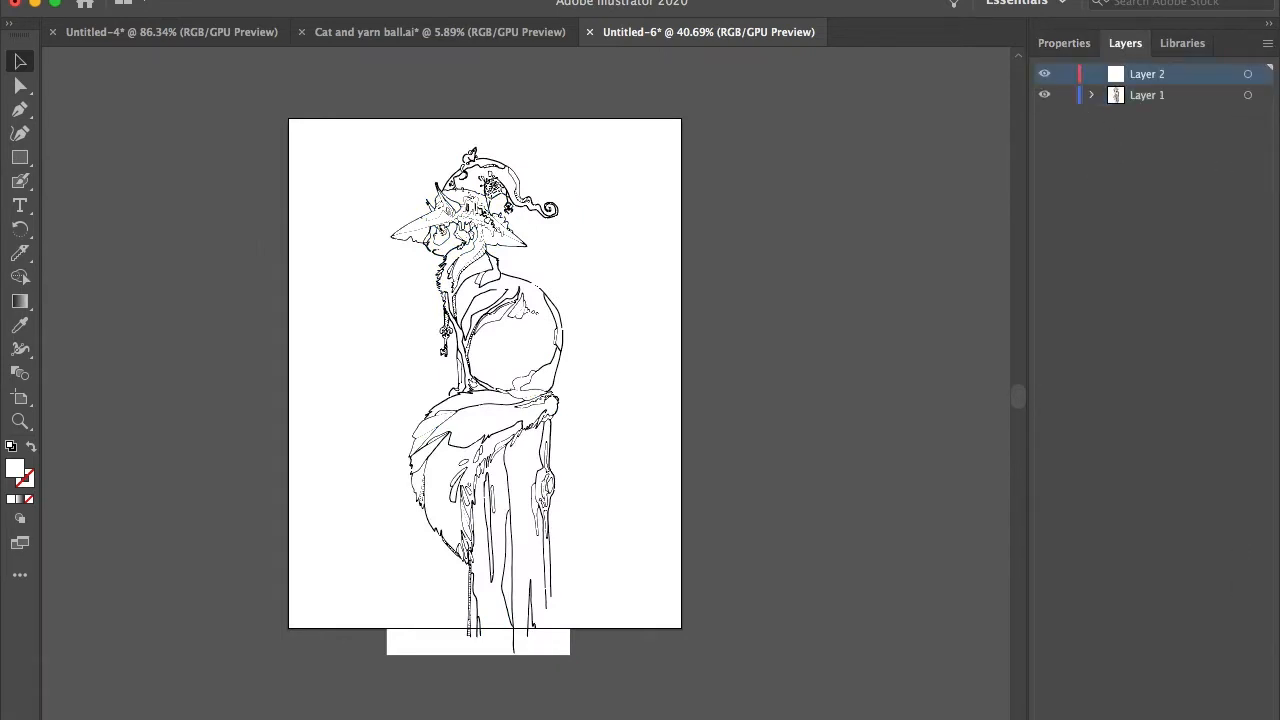
pyautogui.click(1150, 100)
# Step: Draw a rectangle of about 8.5 x 11 in covering the whole artboard and fill it with a pinkish red
pyautogui.press('m')
pyautogui.moveTo(288, 118); pyautogui.dragTo(682, 628)
pyautogui.click(1048, 261)
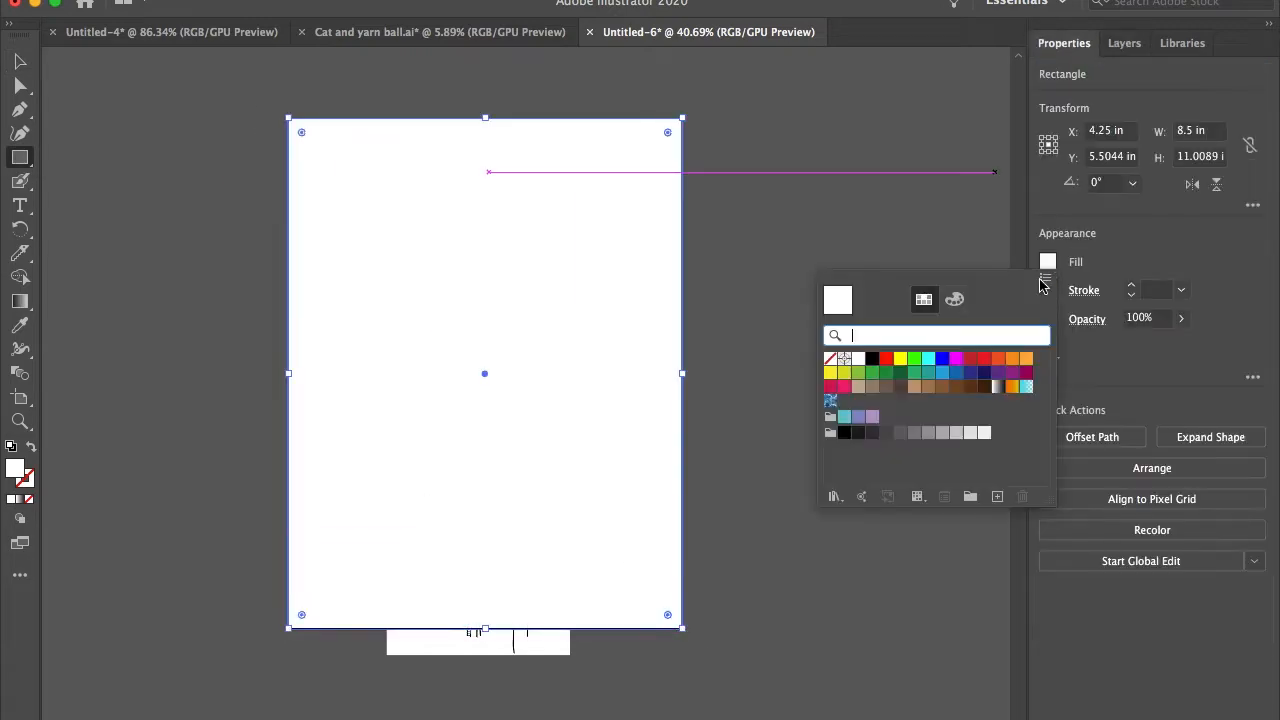
pyautogui.click(844, 387)
pyautogui.click(955, 299)
pyautogui.moveTo(901, 376); pyautogui.dragTo(929, 380)
# Step: Cut the pinkish-red rectangle, paste it onto Layer 2 behind the cat drawing, and line it up with the artboard
pyautogui.click(1124, 44)
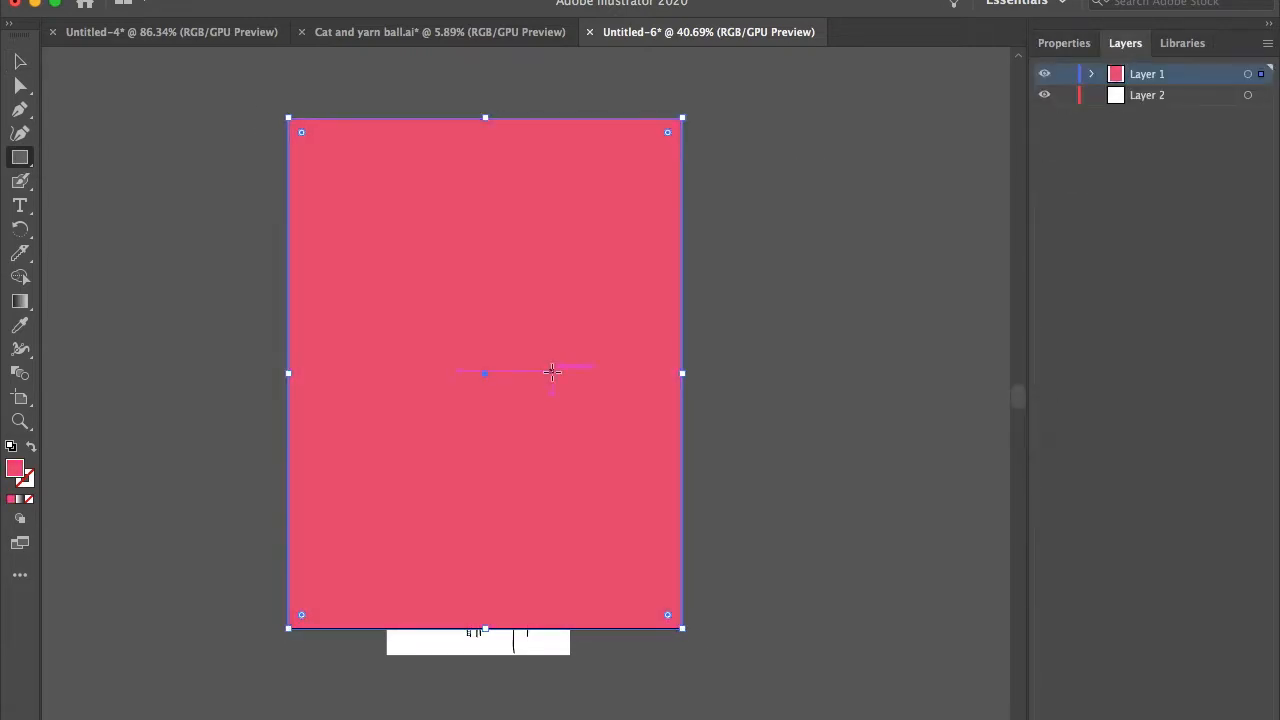
pyautogui.press('super+x')
pyautogui.click(1147, 95)
pyautogui.press('super+v')
pyautogui.press('v')
pyautogui.moveTo(638, 293); pyautogui.dragTo(599, 275)
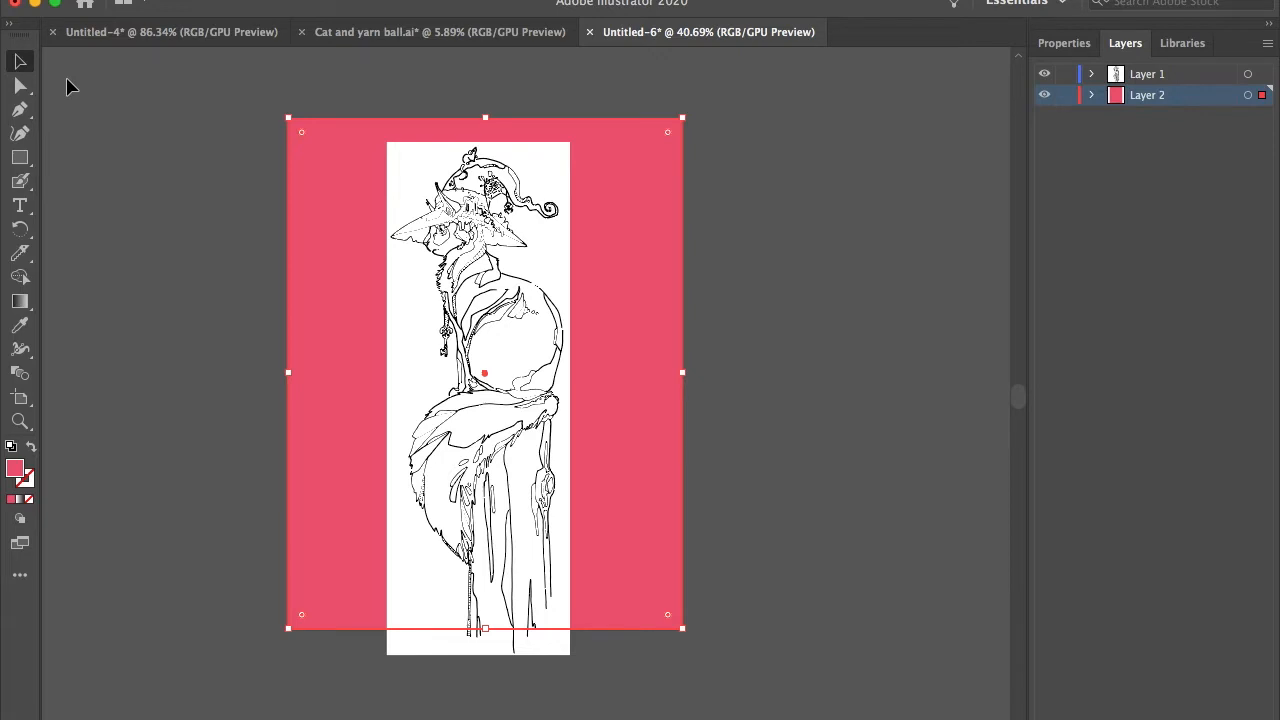
# Step: Lock Layer 2 and delete the white background shape around the traced cat on Layer 1
pyautogui.click(1172, 78)
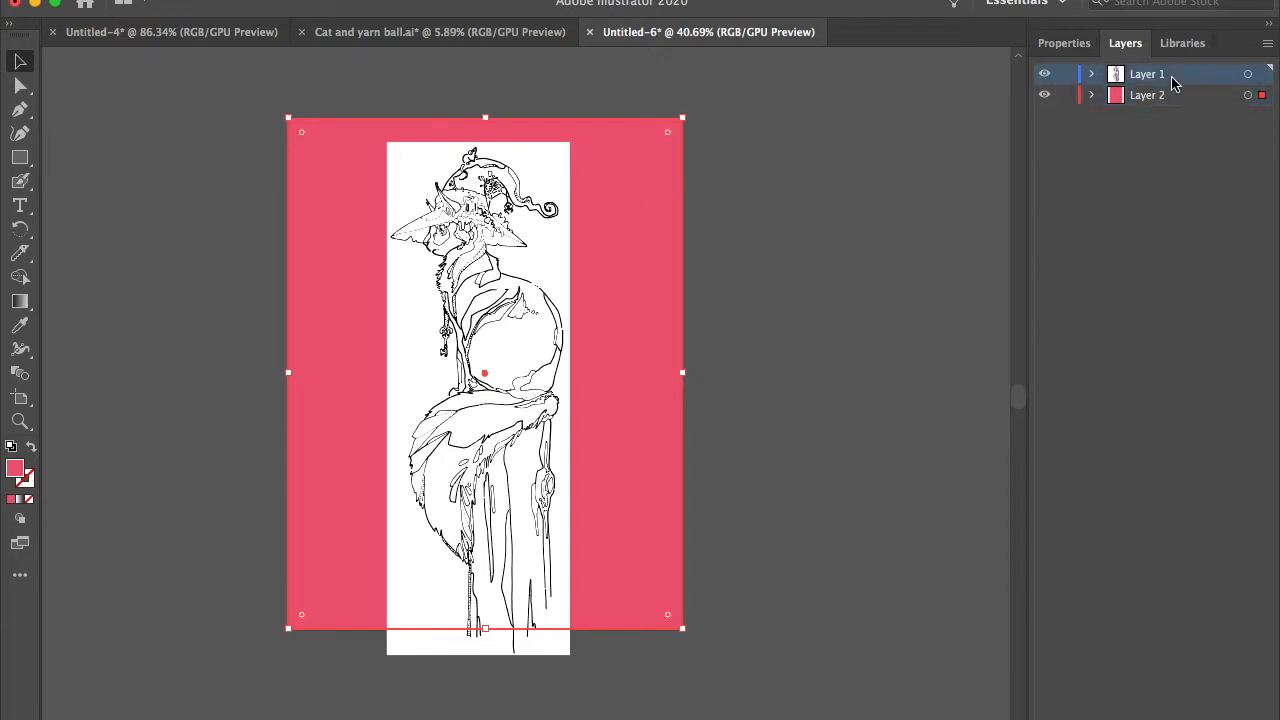
pyautogui.click(1066, 96)
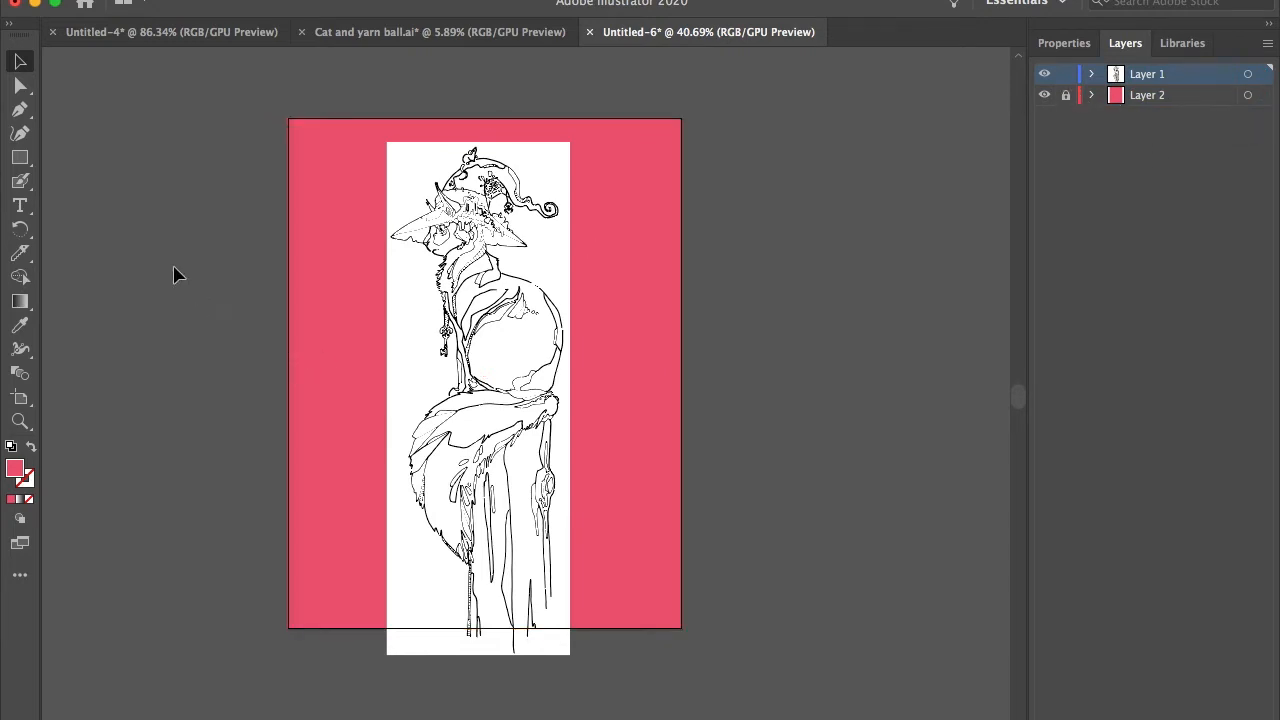
pyautogui.click(20, 85)
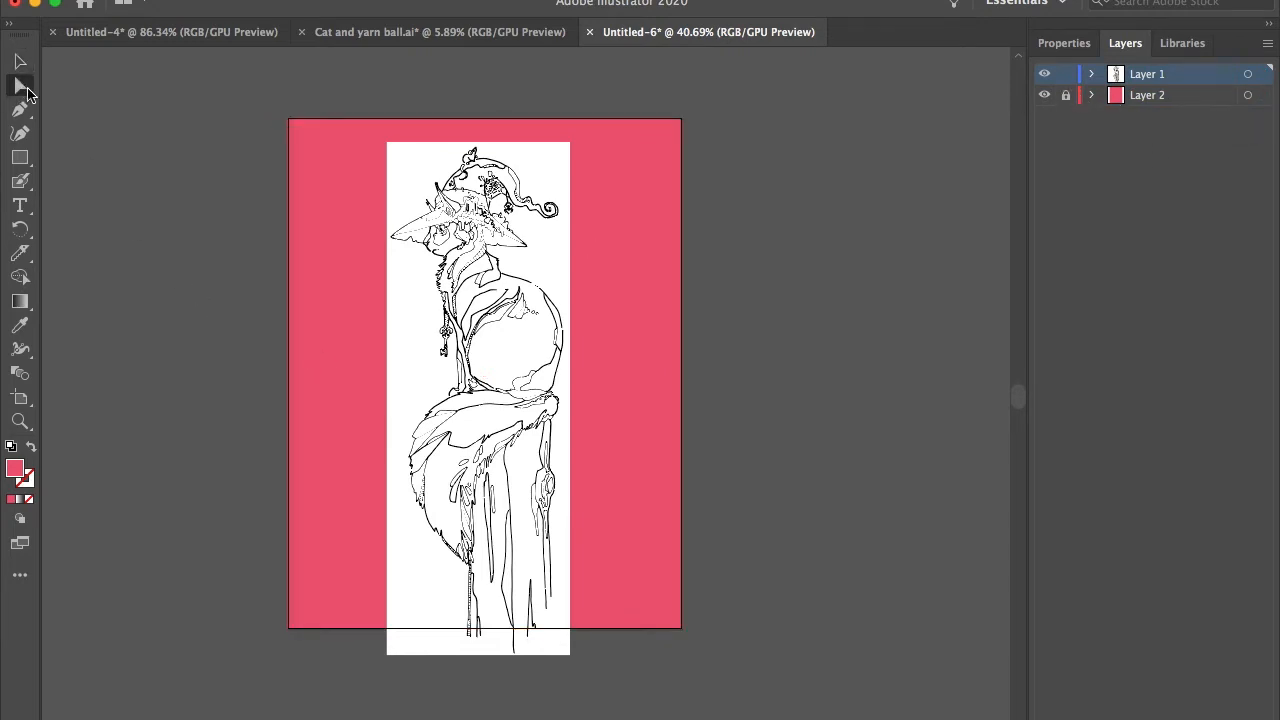
pyautogui.click(417, 182)
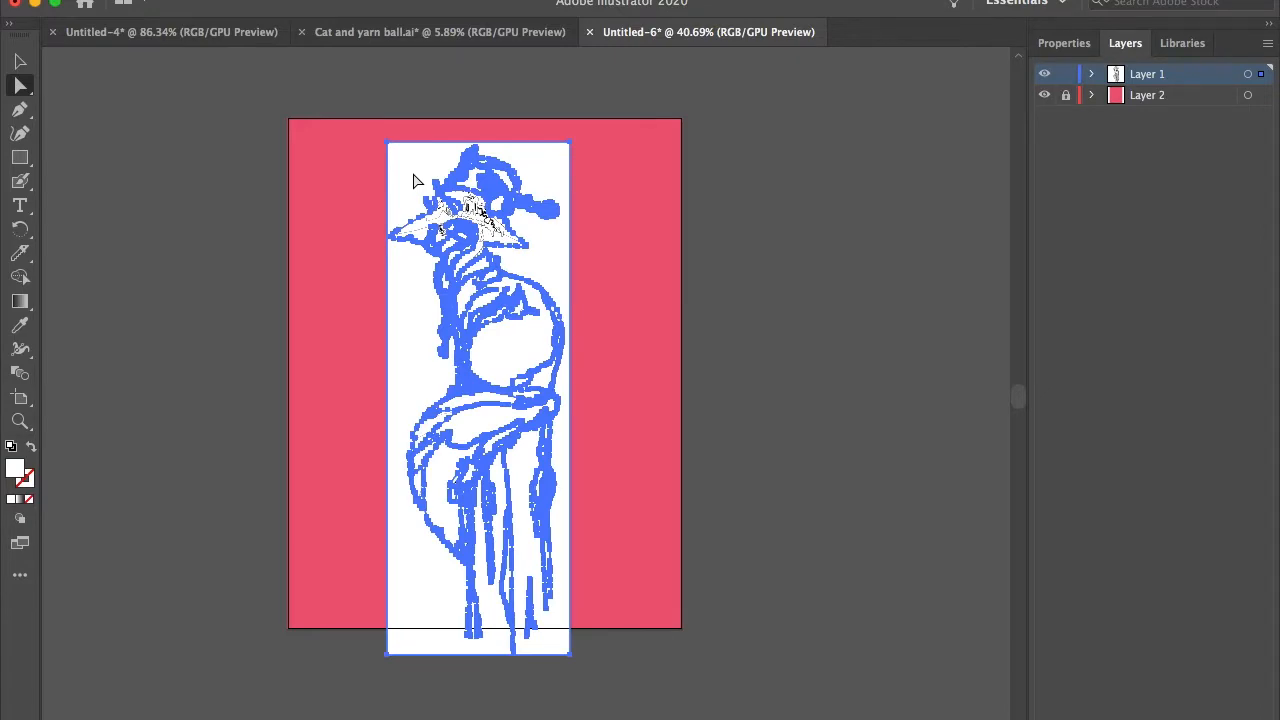
pyautogui.press('Delete')
# Step: Examine the cat, tail and tree stump for white areas remaining inside the line work
pyautogui.scroll(5, 498, 281)
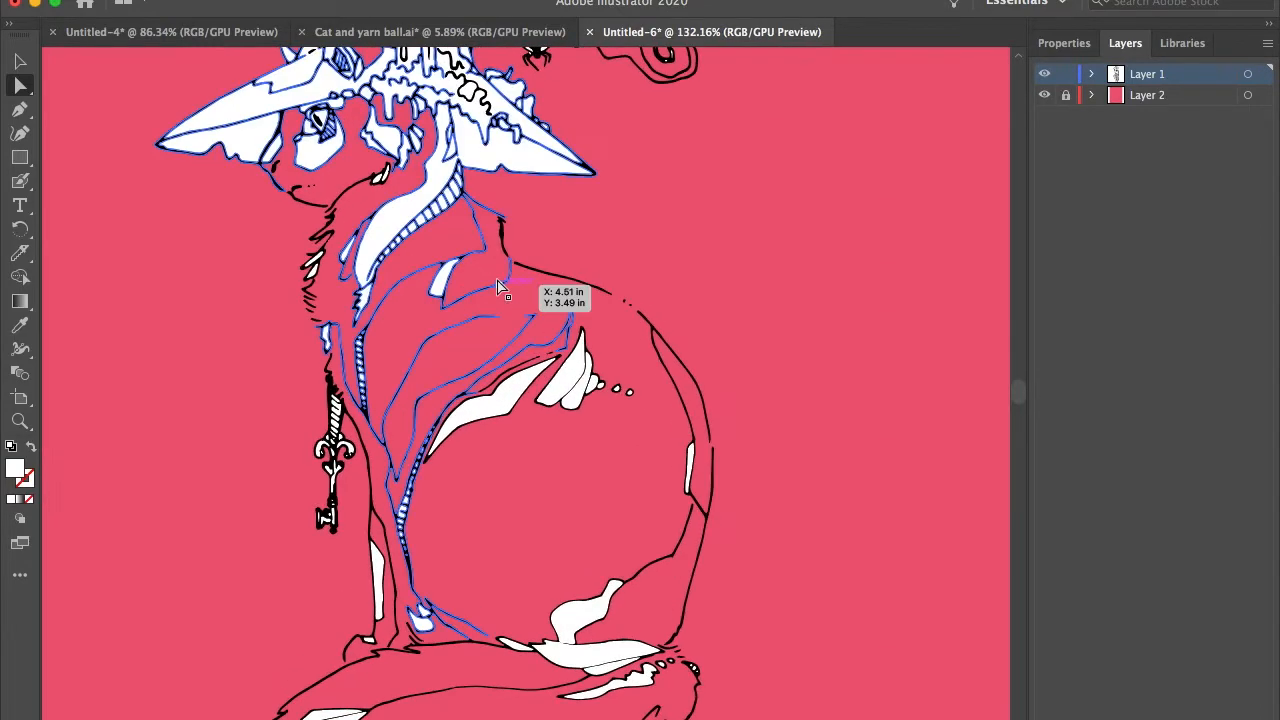
pyautogui.scroll(3, 691, 130)
pyautogui.scroll(-5, 691, 135)
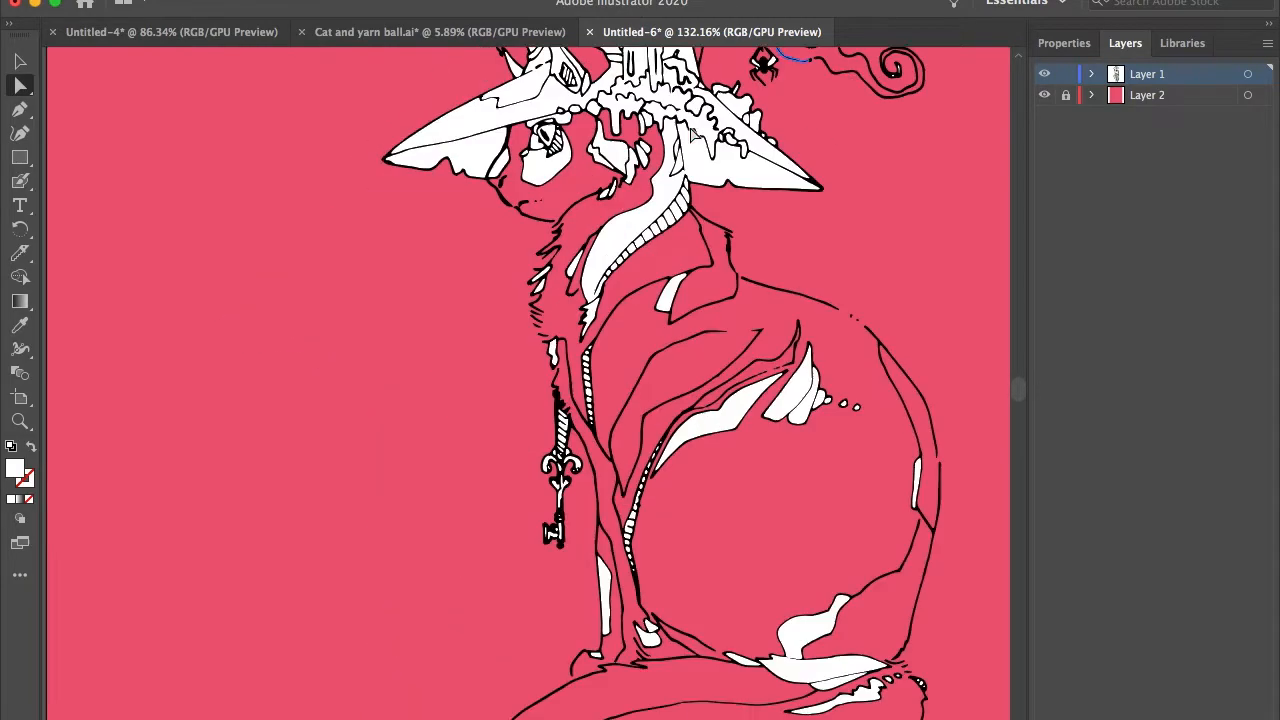
pyautogui.scroll(-6, 691, 135)
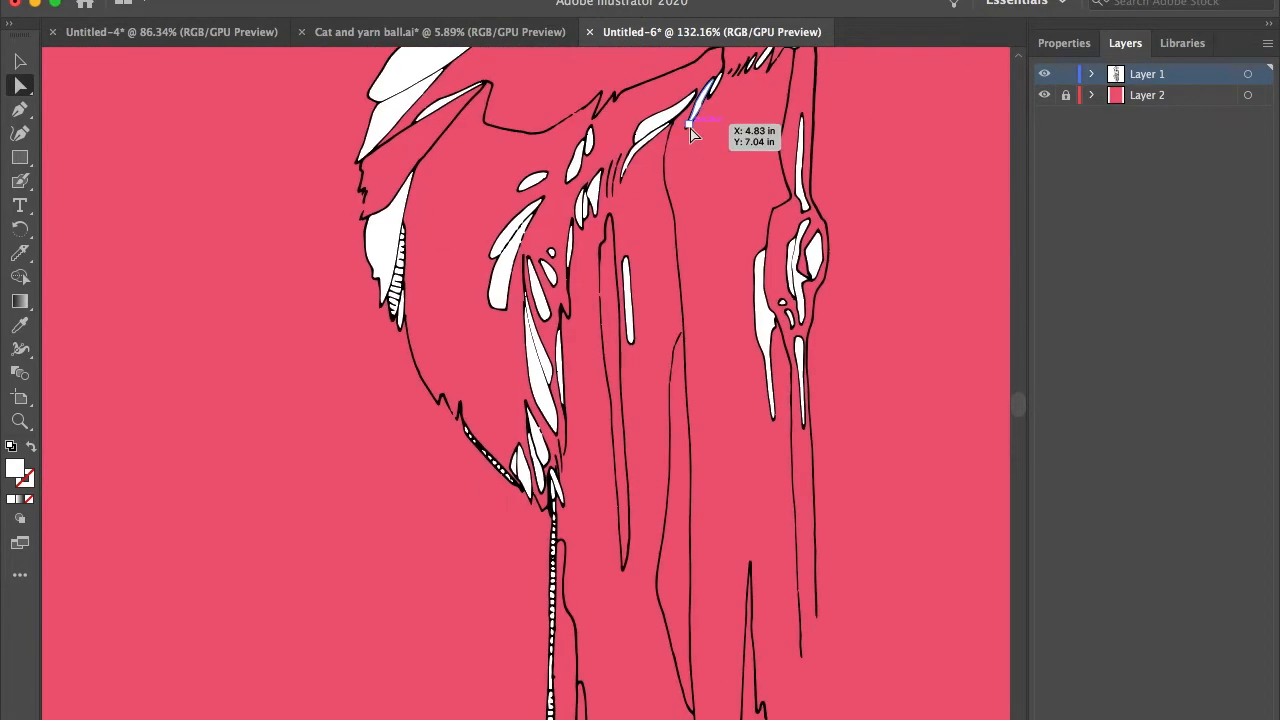
pyautogui.scroll(-5, 691, 135)
pyautogui.scroll(4, 691, 135)
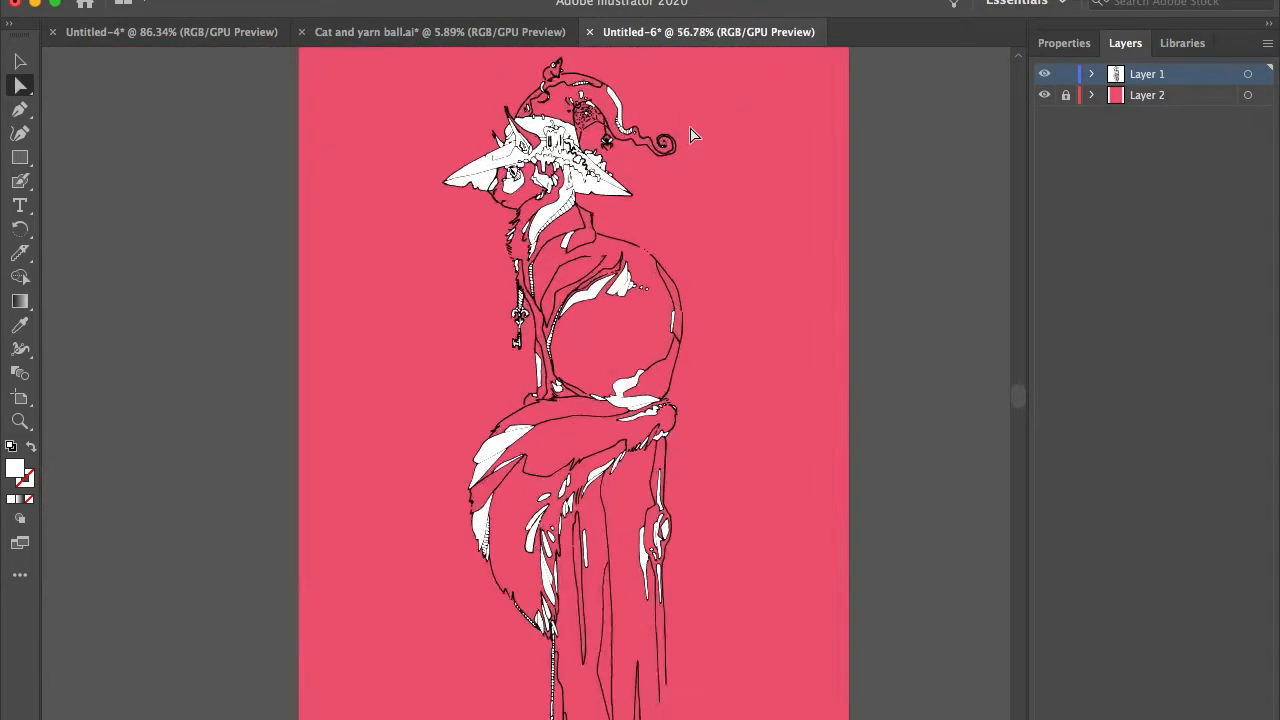
# Step: Undo the deletion of the white background shape around the cat and clear the selection
pyautogui.scroll(-3, 691, 135)
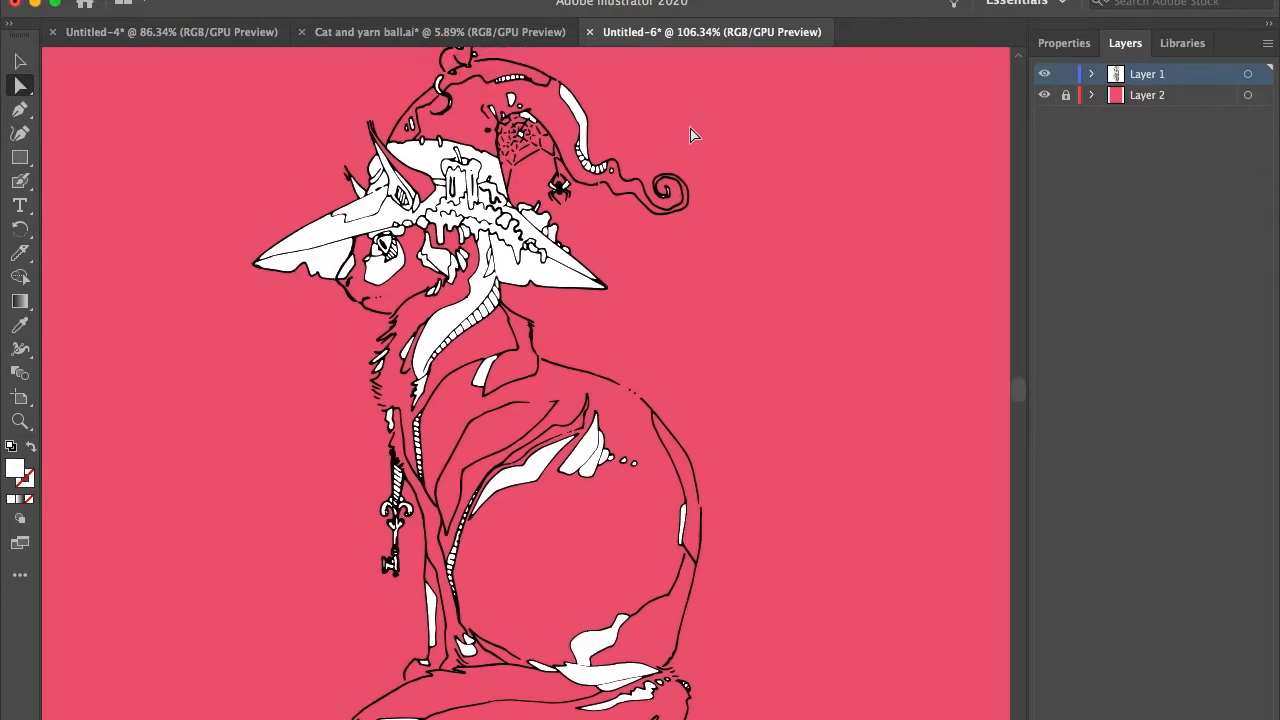
pyautogui.scroll(4, 691, 135)
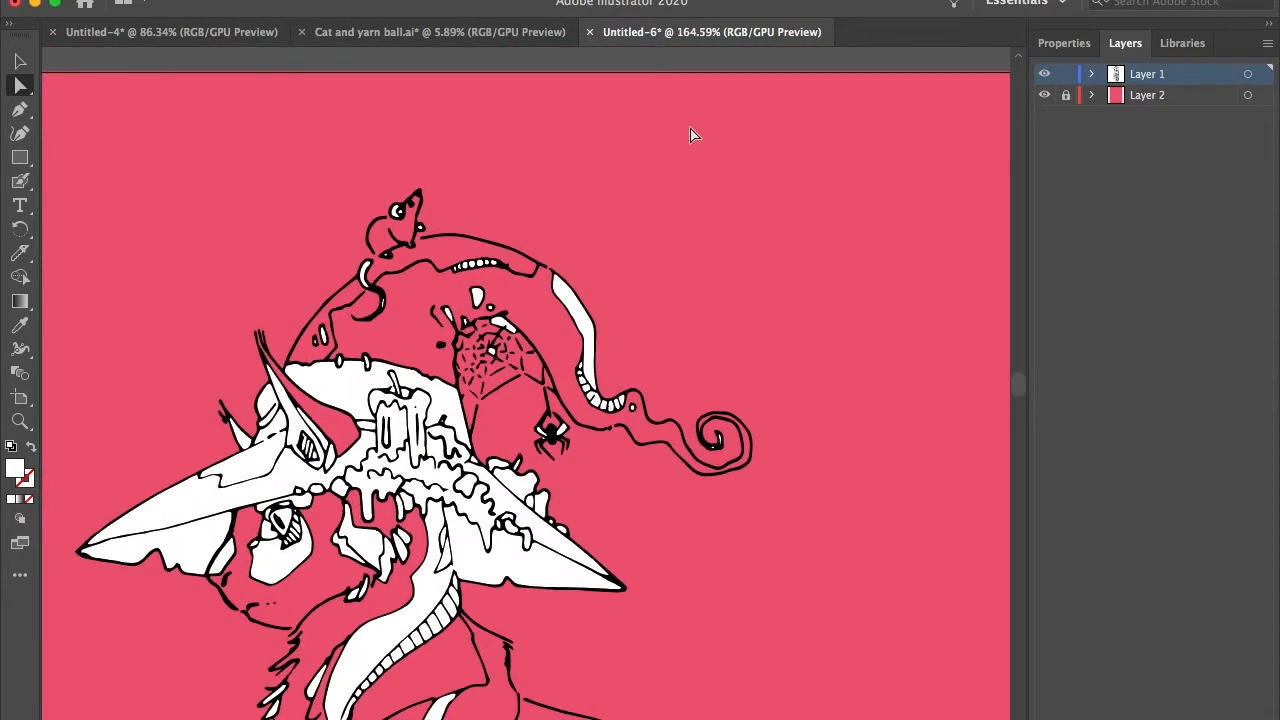
pyautogui.scroll(-3, 691, 135)
pyautogui.click(492, 328)
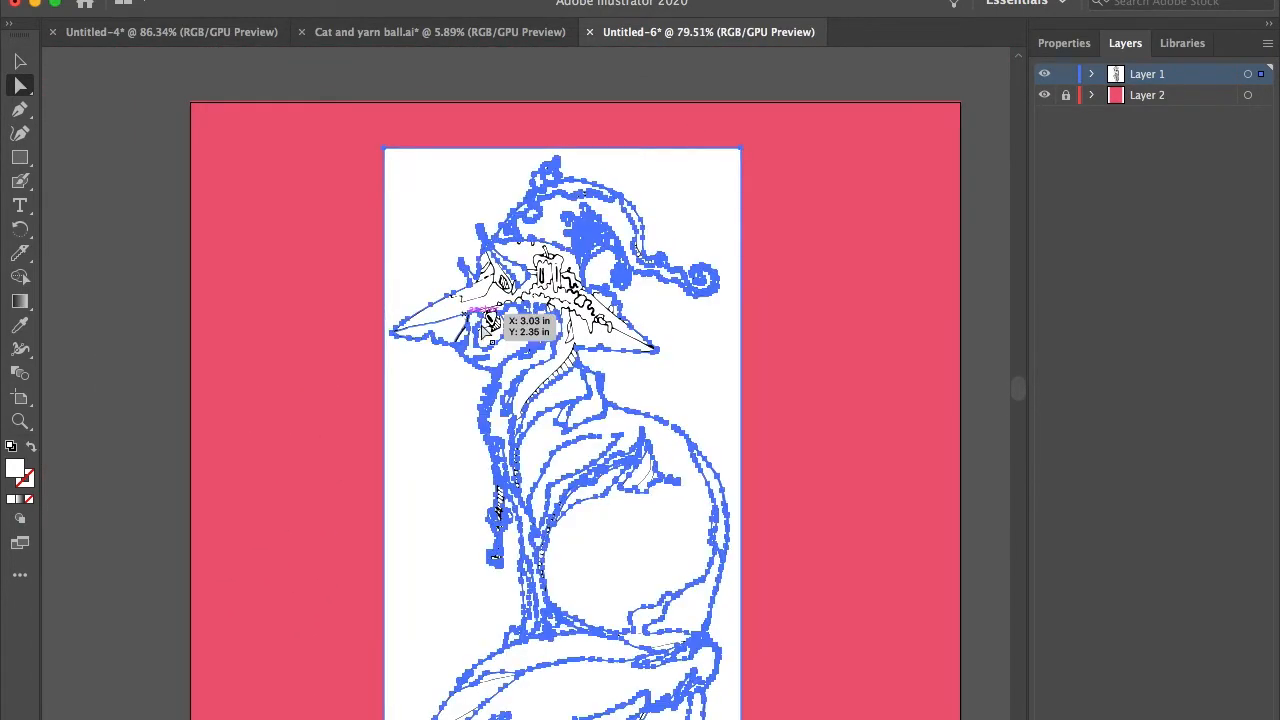
pyautogui.click(110, 180)
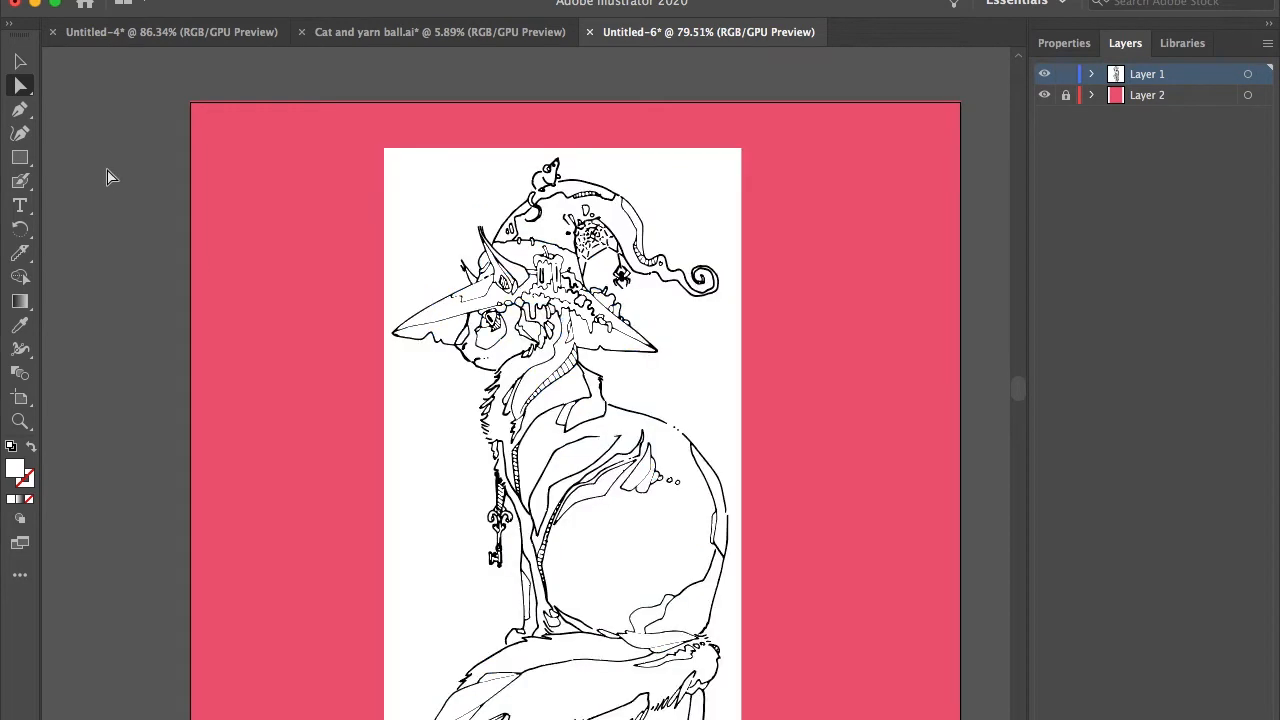
# Step: Select every object on Layer 1 that shares the white fill color and delete them all at once
pyautogui.click(20, 63)
pyautogui.click(348, 1)
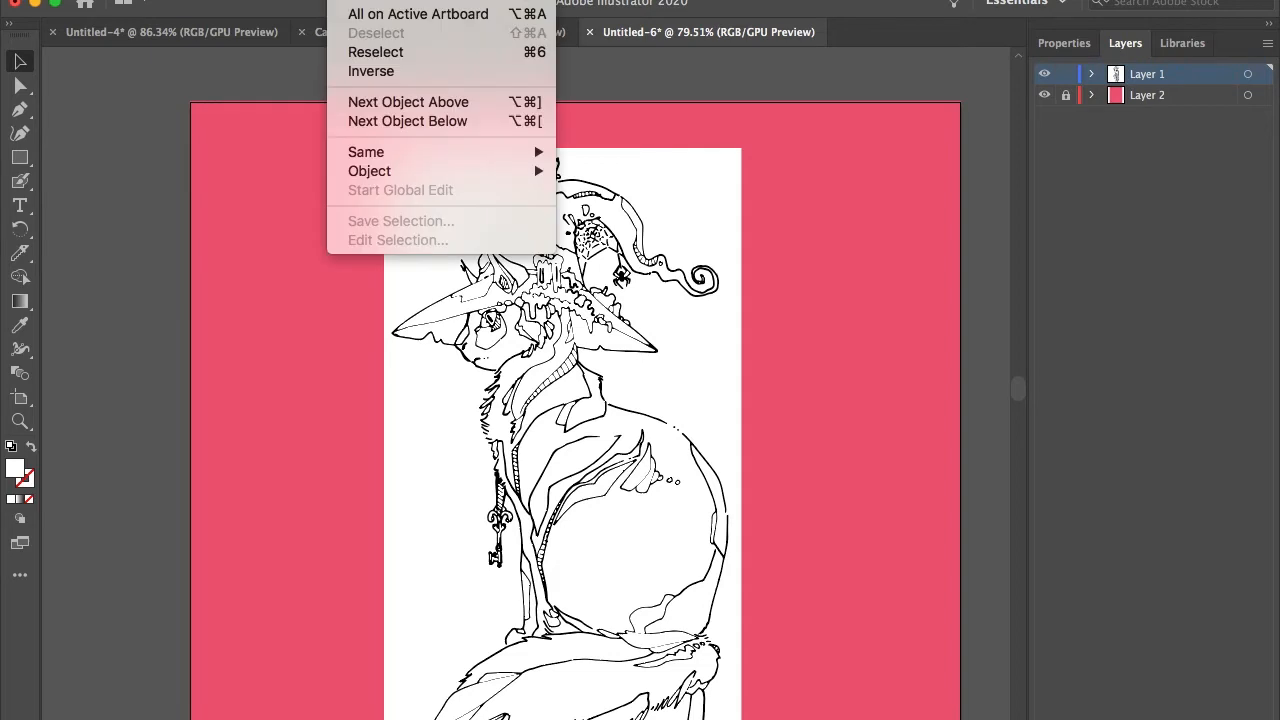
pyautogui.moveTo(399, 156)
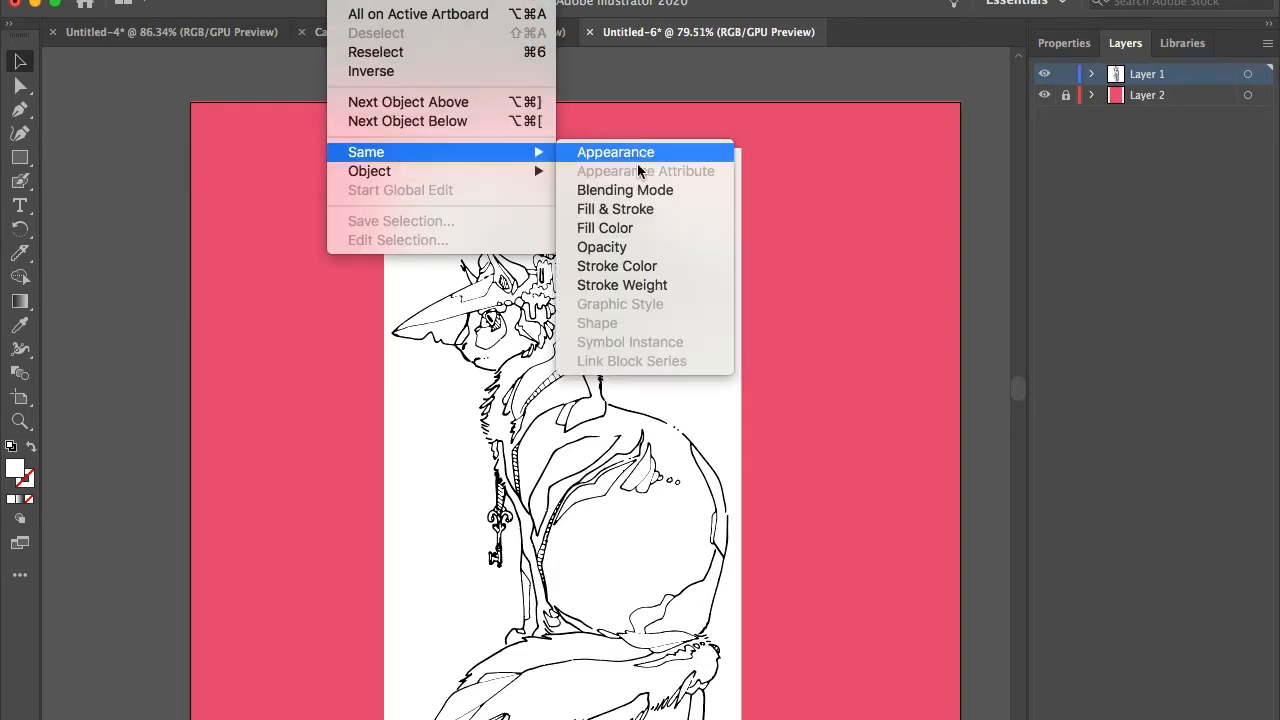
pyautogui.click(604, 229)
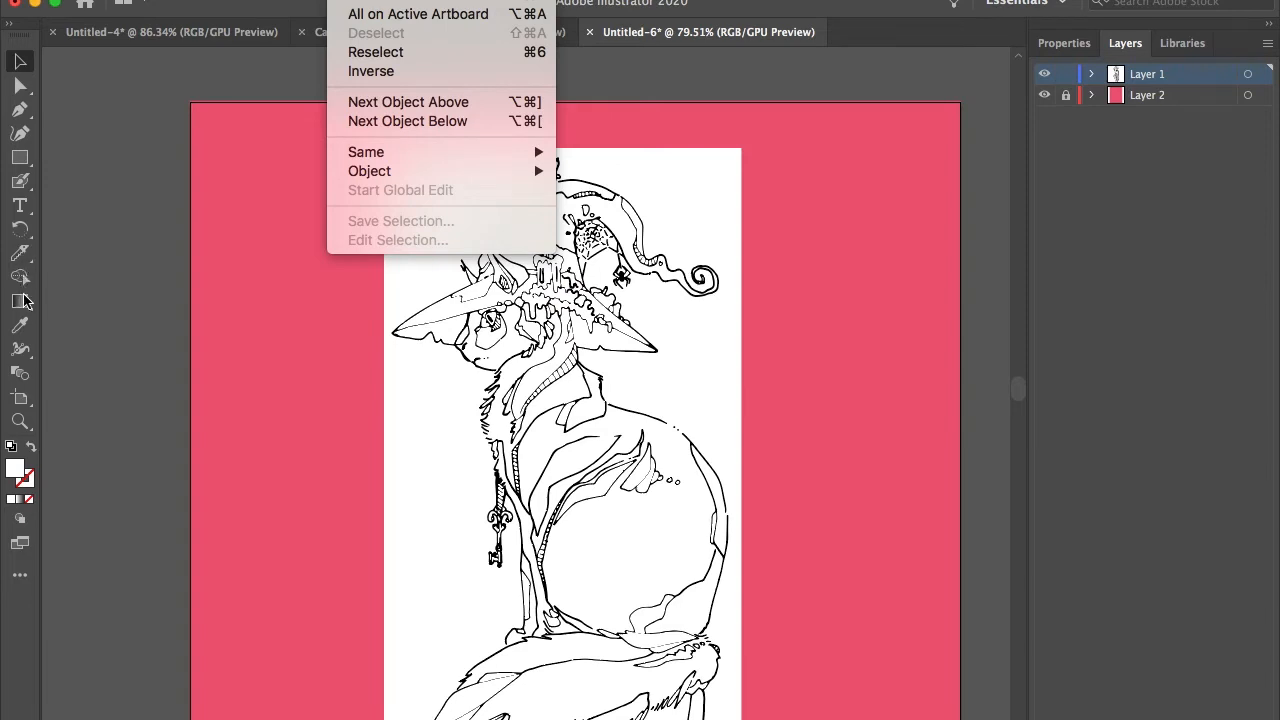
pyautogui.click(20, 327)
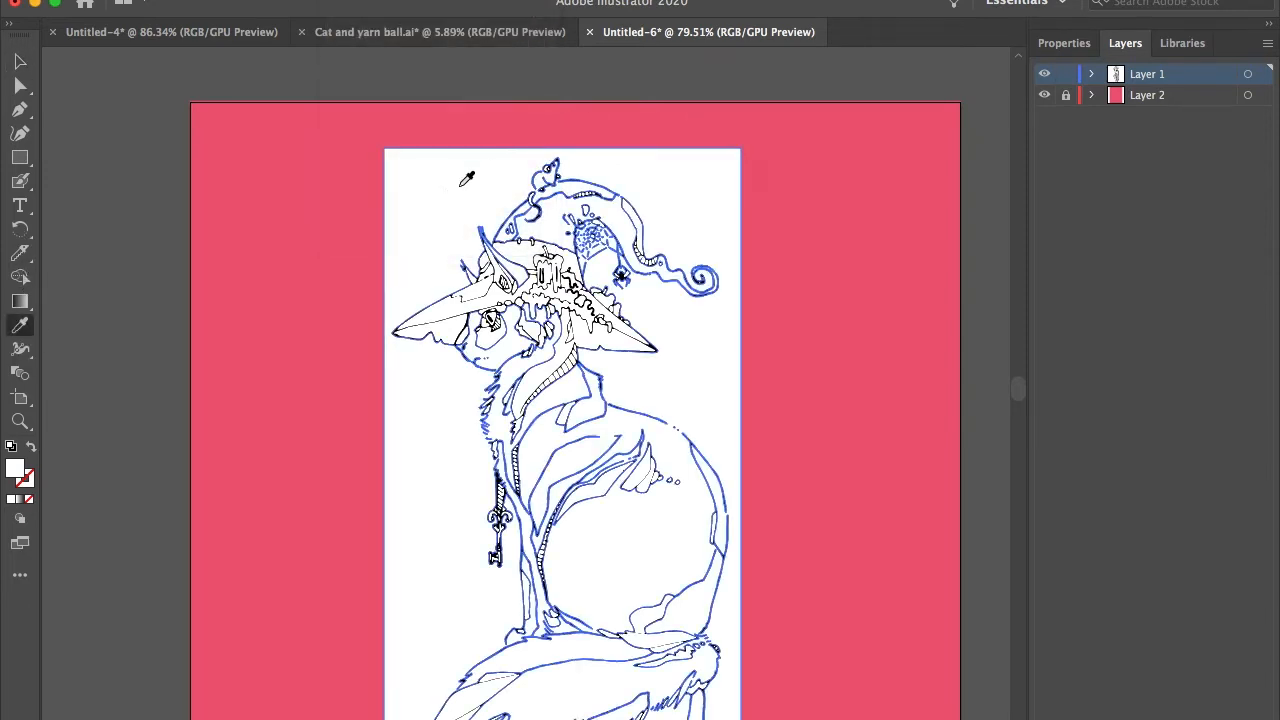
pyautogui.press('super+shift+a')
pyautogui.click(350, 0)
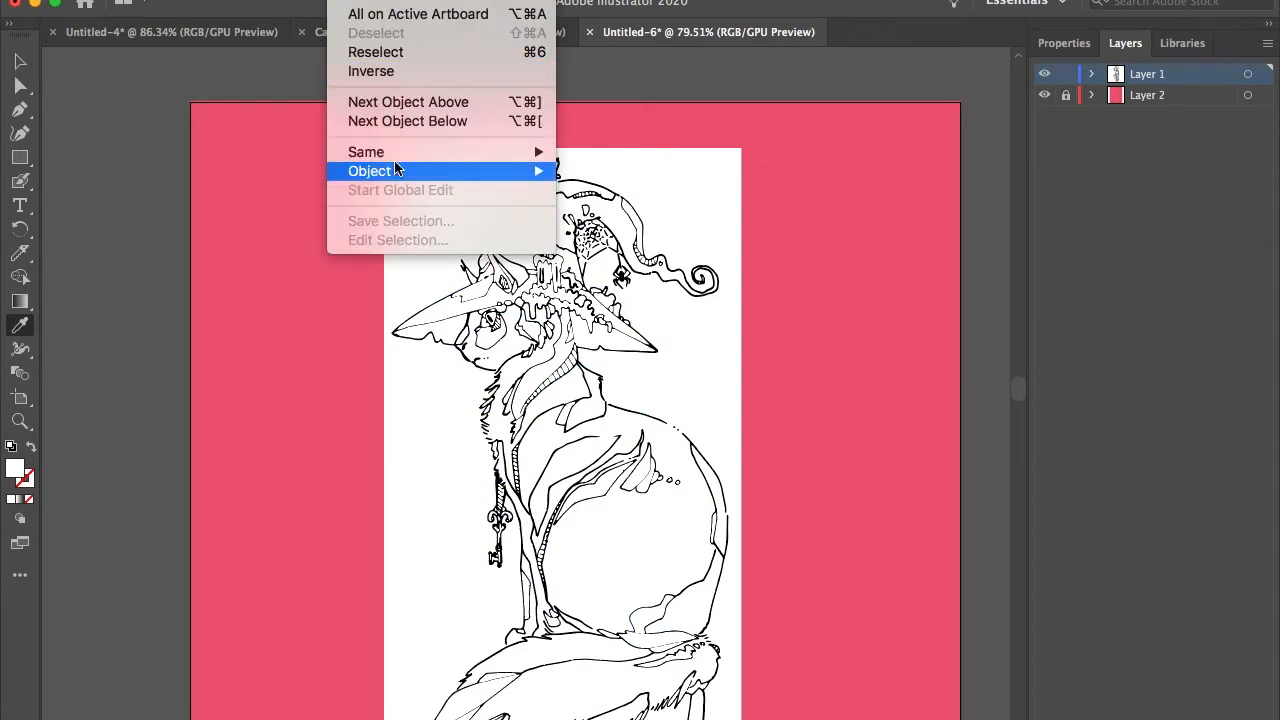
pyautogui.moveTo(403, 153)
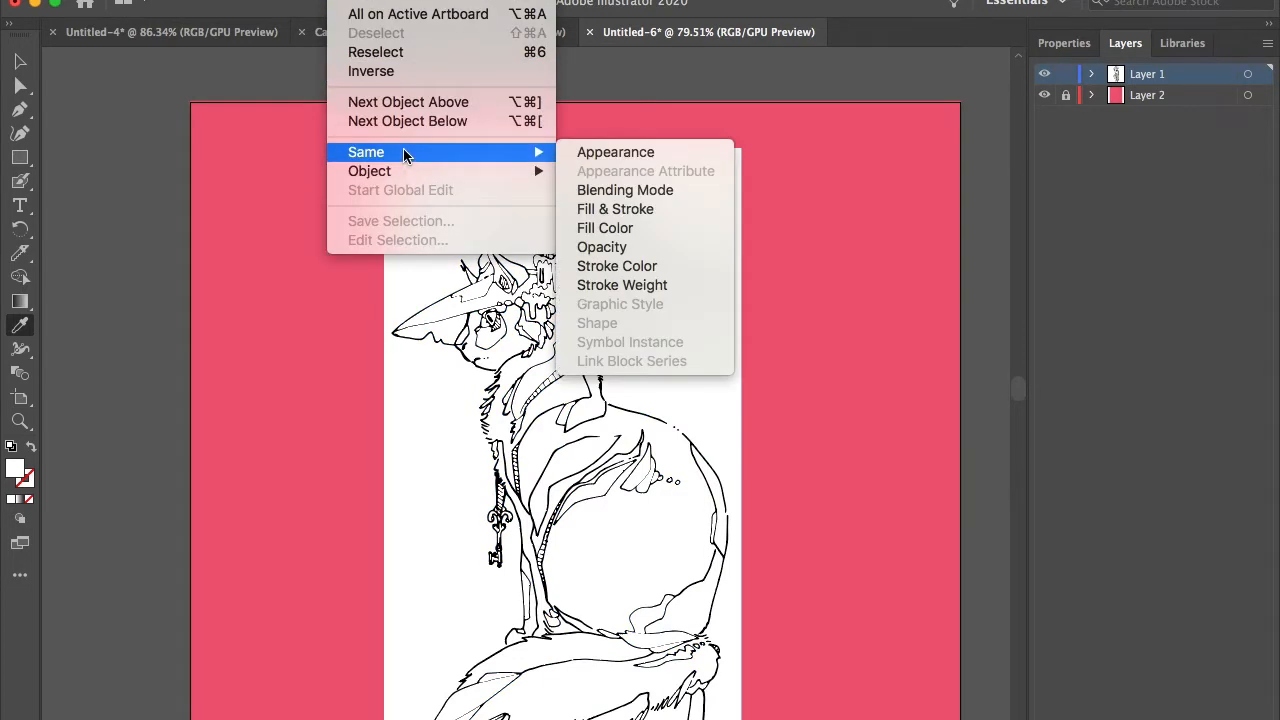
pyautogui.click(627, 231)
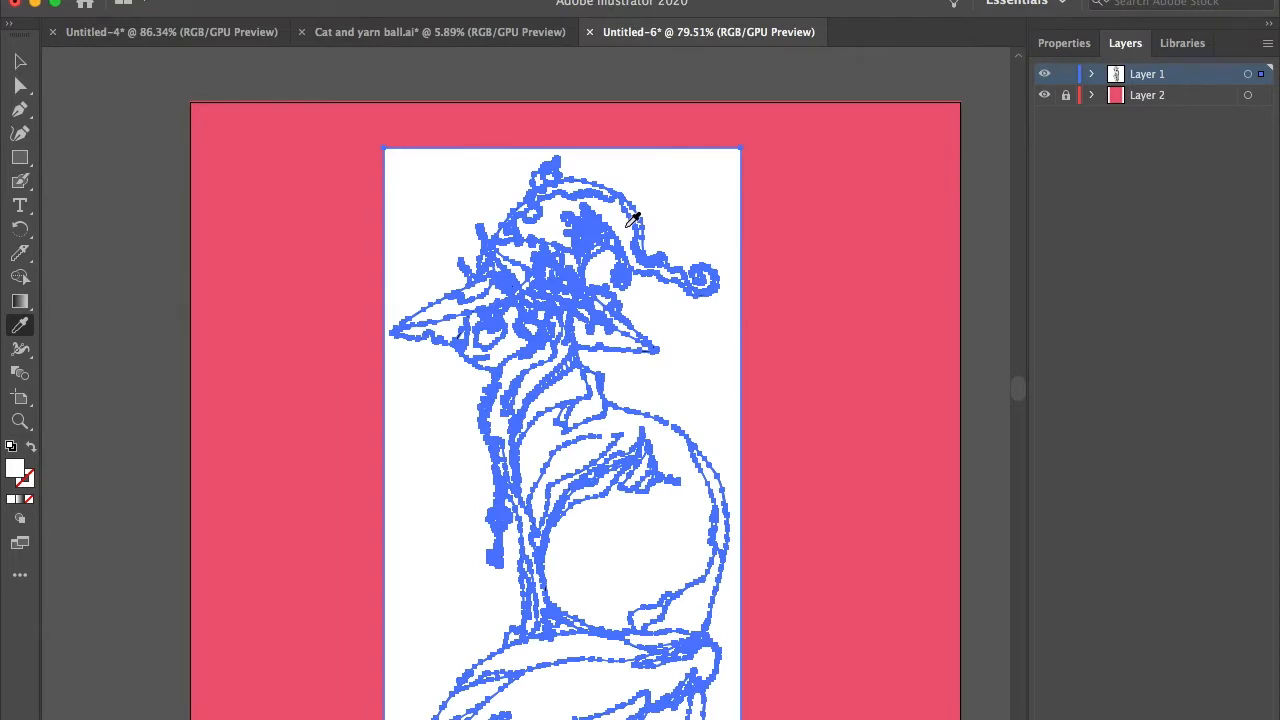
pyautogui.press('Delete')
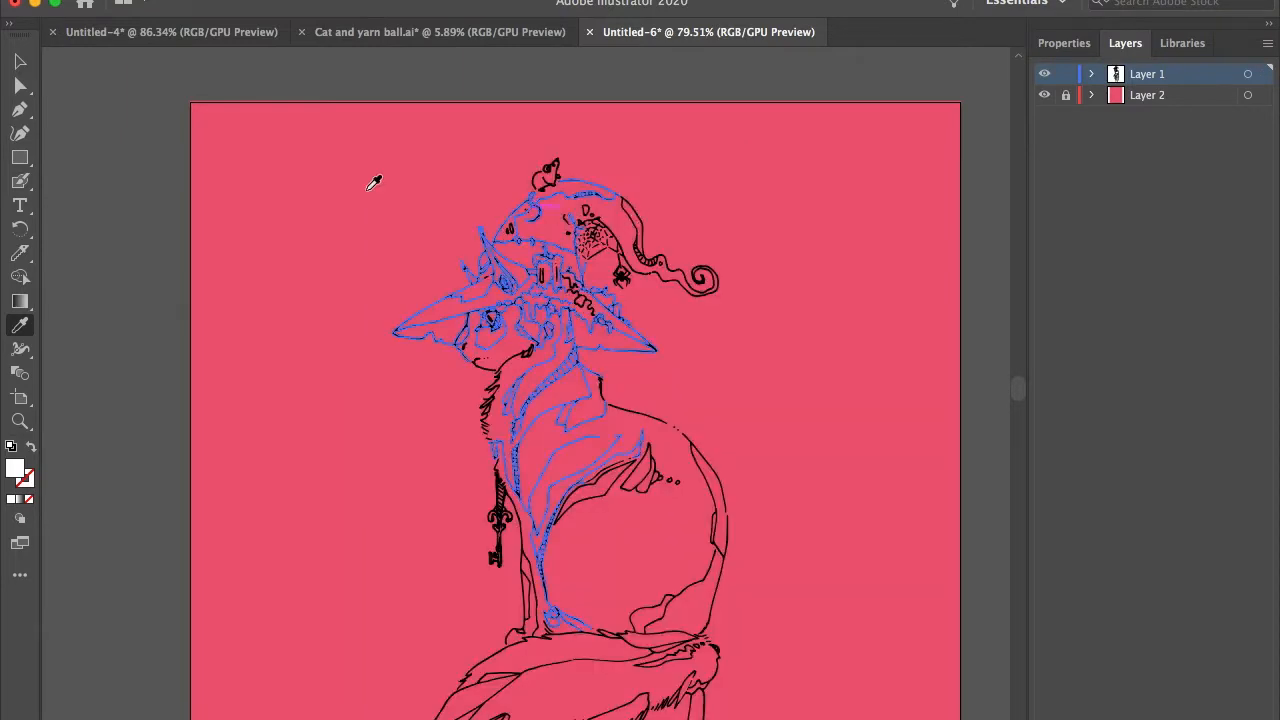
# Step: Examine the cat, hat, tail and tree stump against the pinkish-red background for leftover white areas
pyautogui.click(26, 65)
pyautogui.scroll(-10, 334, 341)
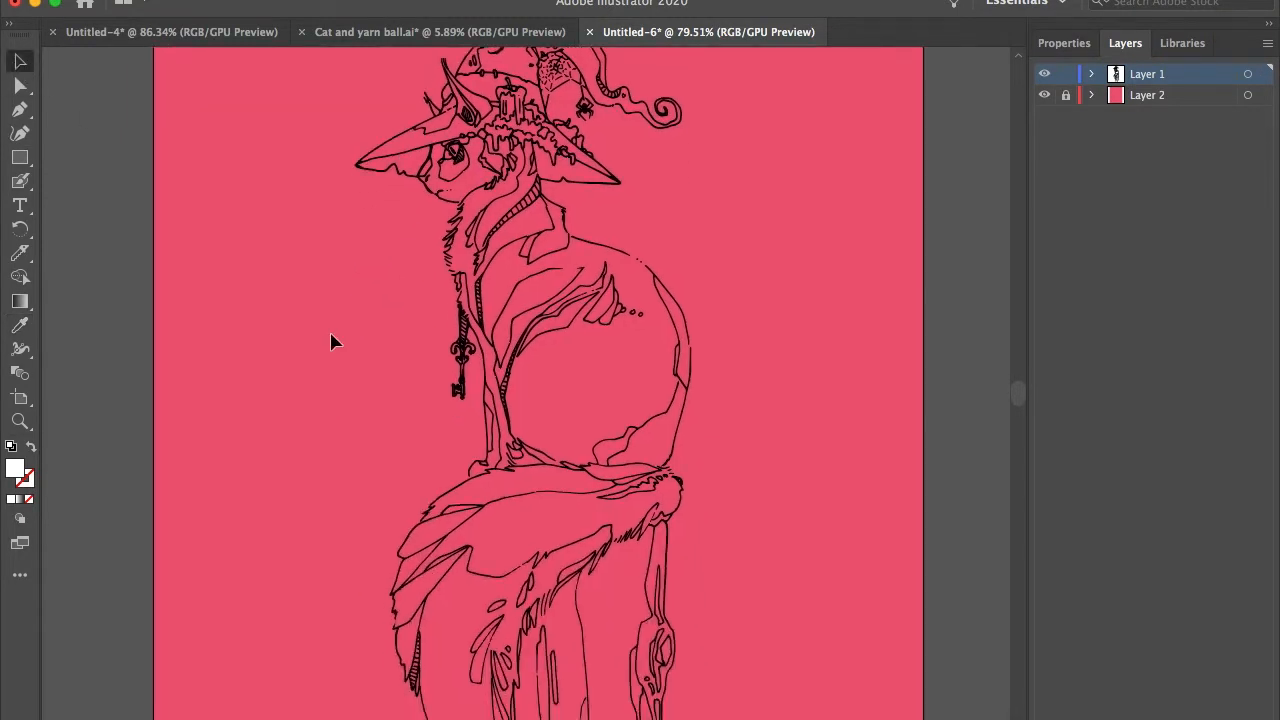
pyautogui.scroll(-5, 334, 341)
pyautogui.hscroll(4, 334, 341)
pyautogui.scroll(8, 334, 341)
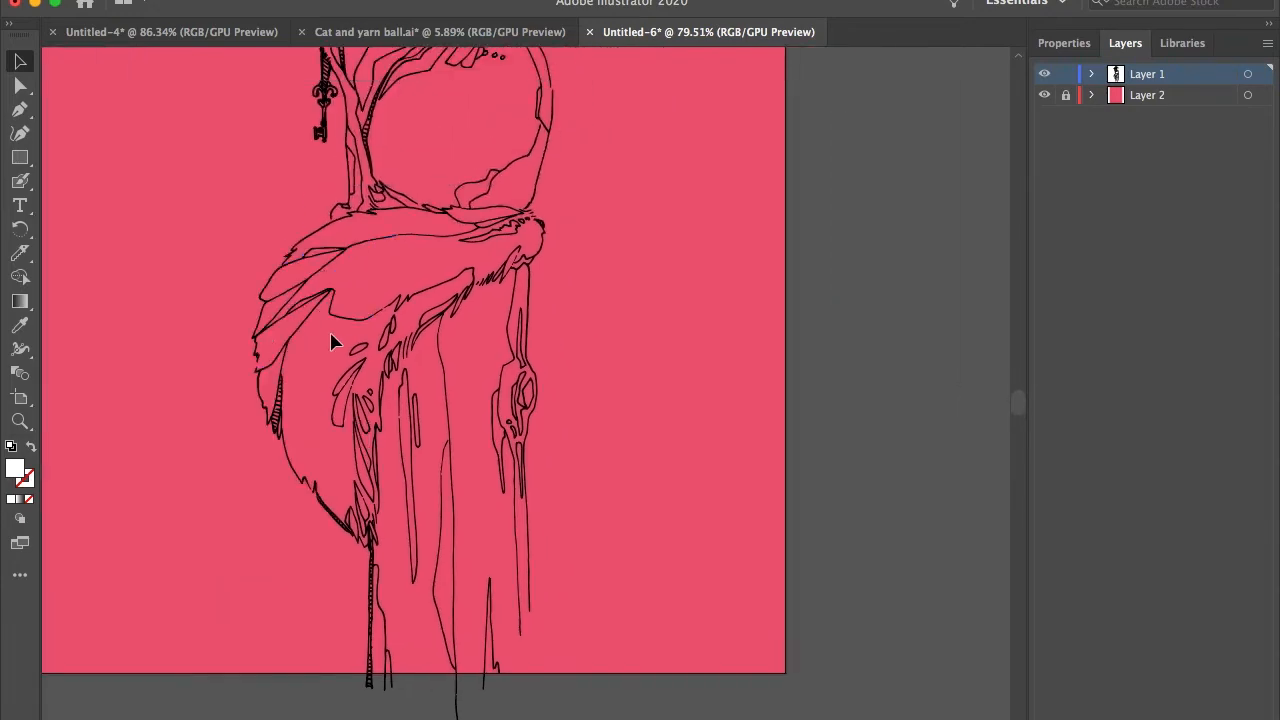
pyautogui.scroll(5, 334, 341)
pyautogui.click(334, 341)
pyautogui.scroll(5, 334, 341)
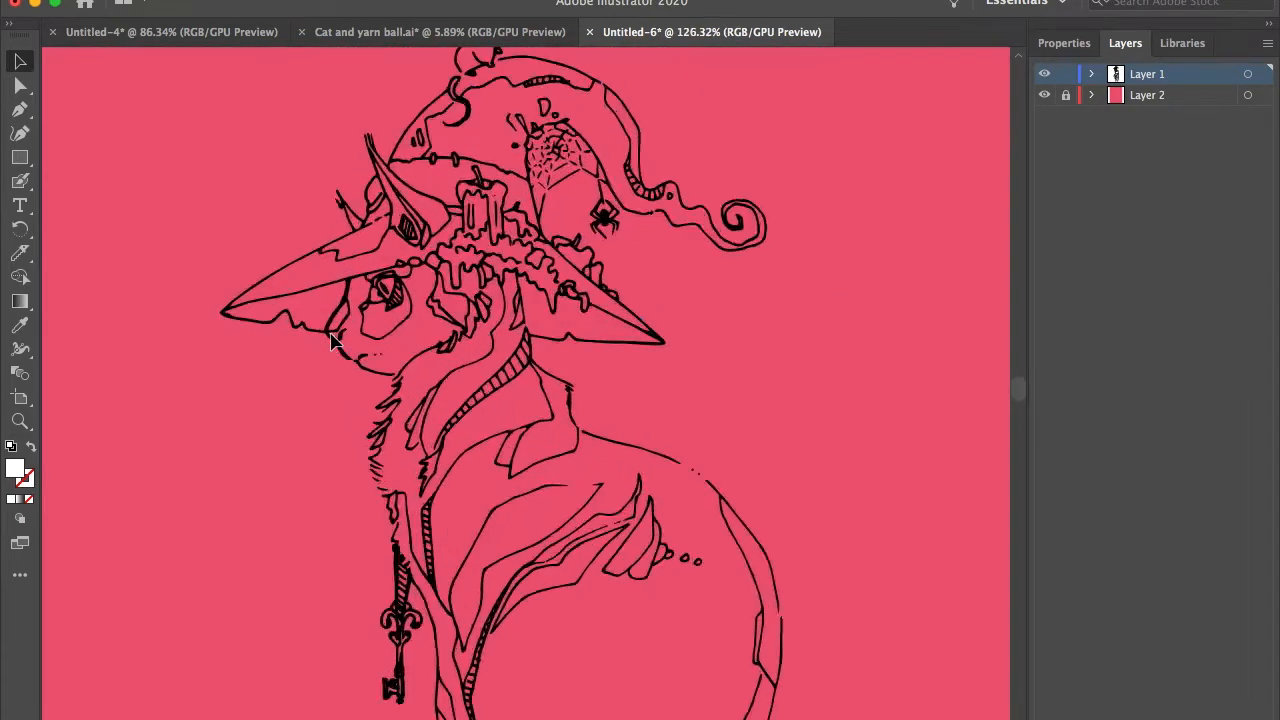
pyautogui.scroll(-10, 334, 341)
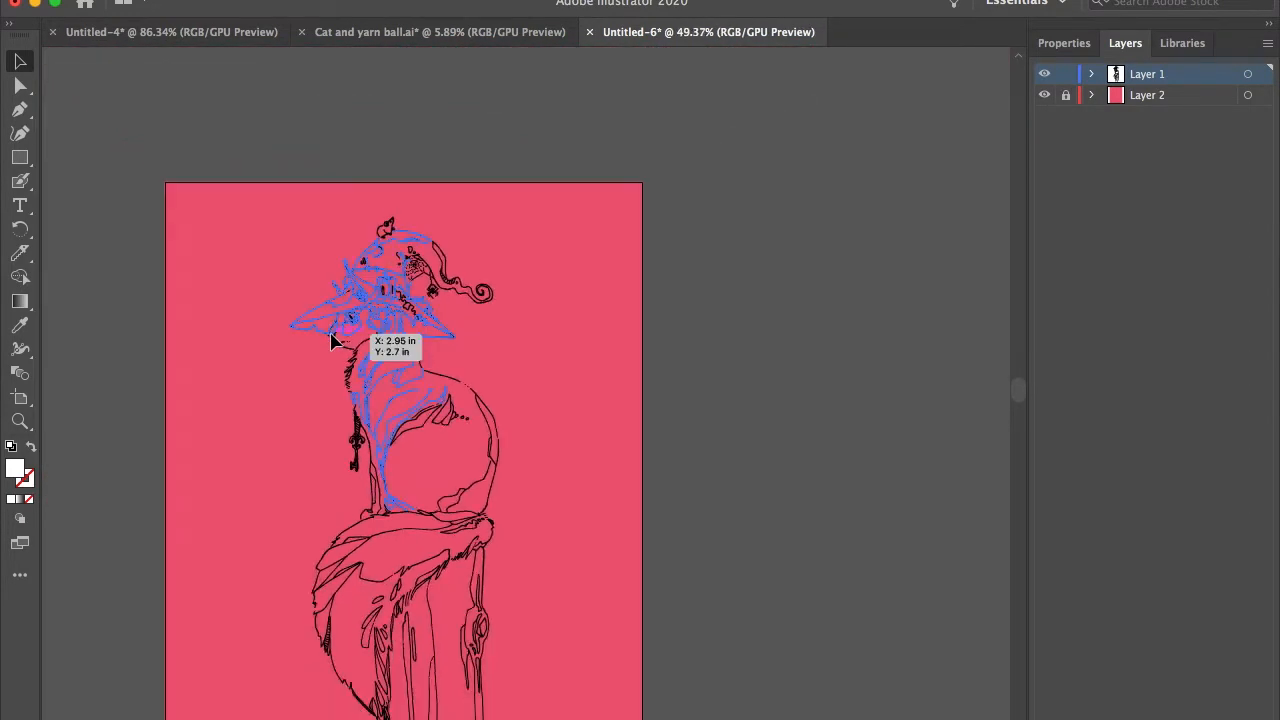
pyautogui.scroll(-5, 334, 341)
pyautogui.scroll(2, 334, 341)
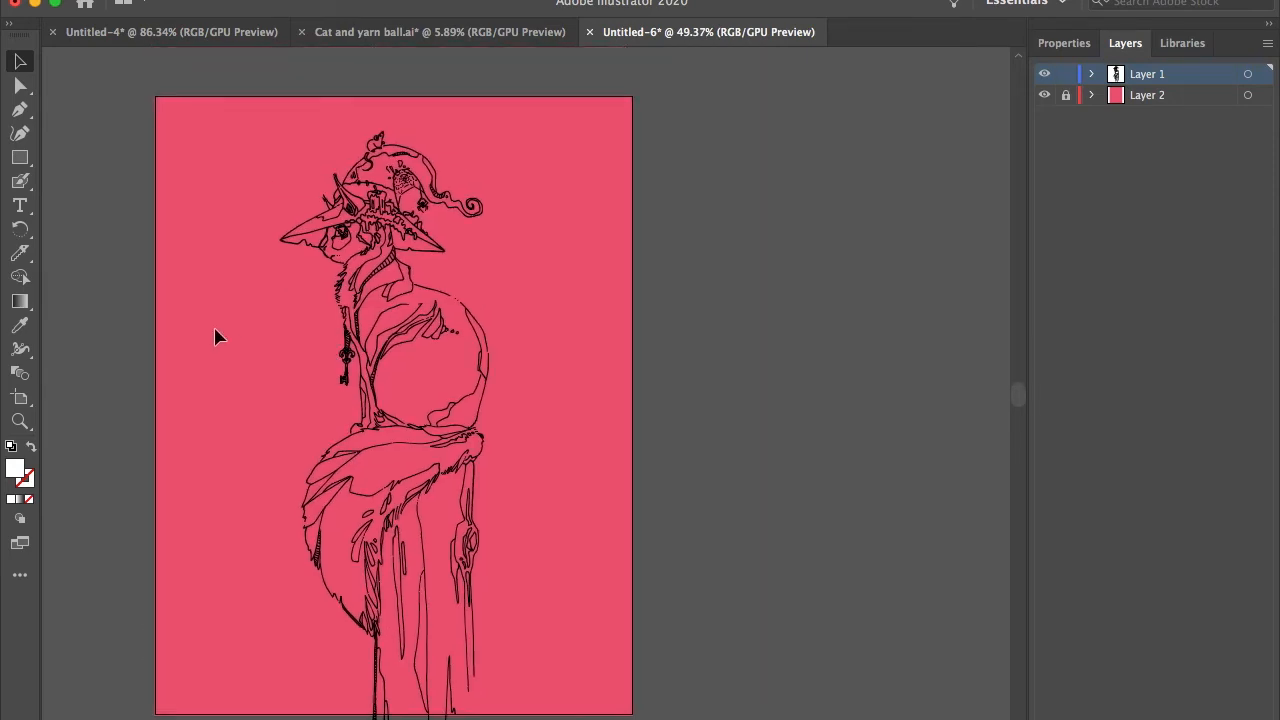
pyautogui.scroll(3, 215, 337)
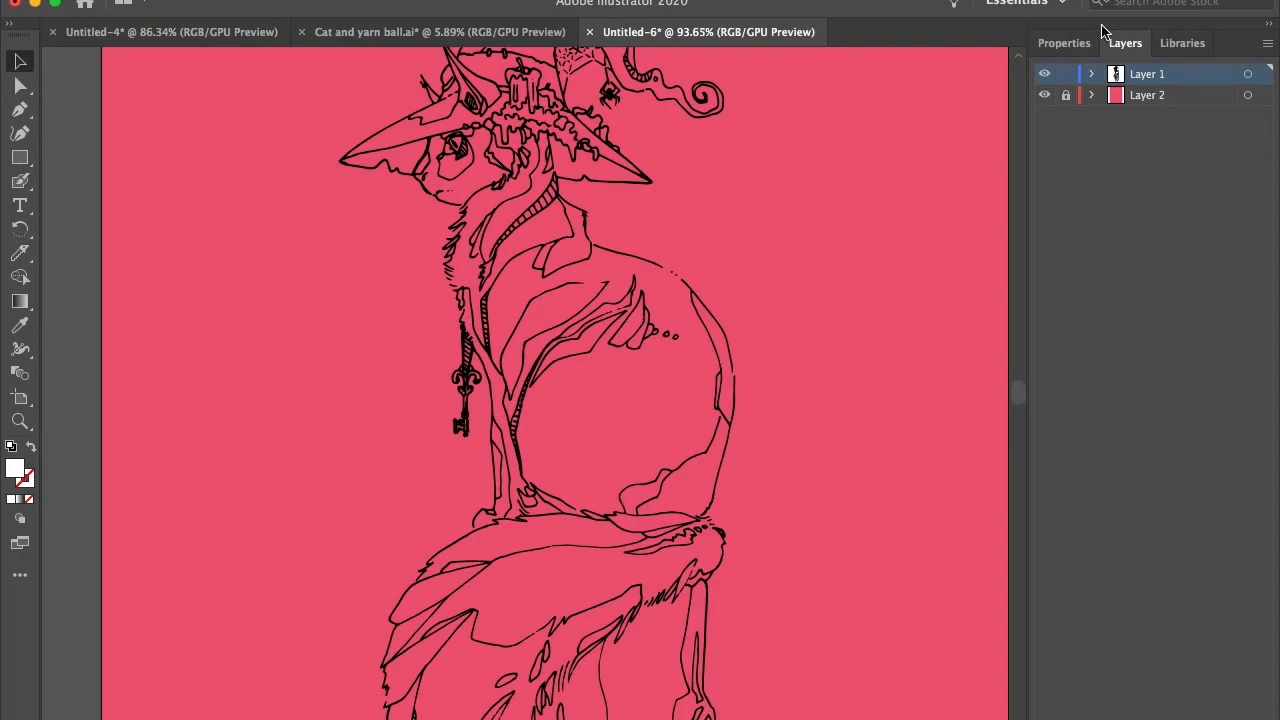
# Step: Hide the pinkish-red Layer 2 and inspect the black line work on the plain white artboard
pyautogui.click(1045, 96)
pyautogui.scroll(-4, 701, 234)
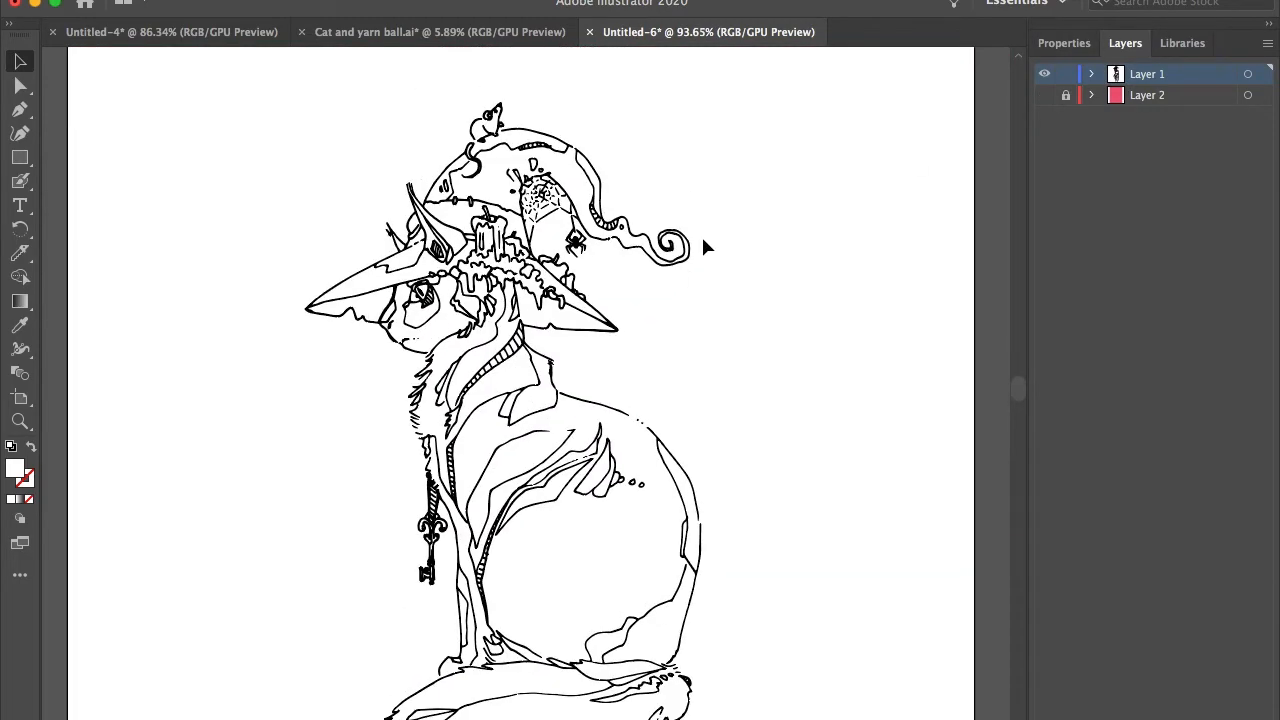
pyautogui.scroll(2, 376, 357)
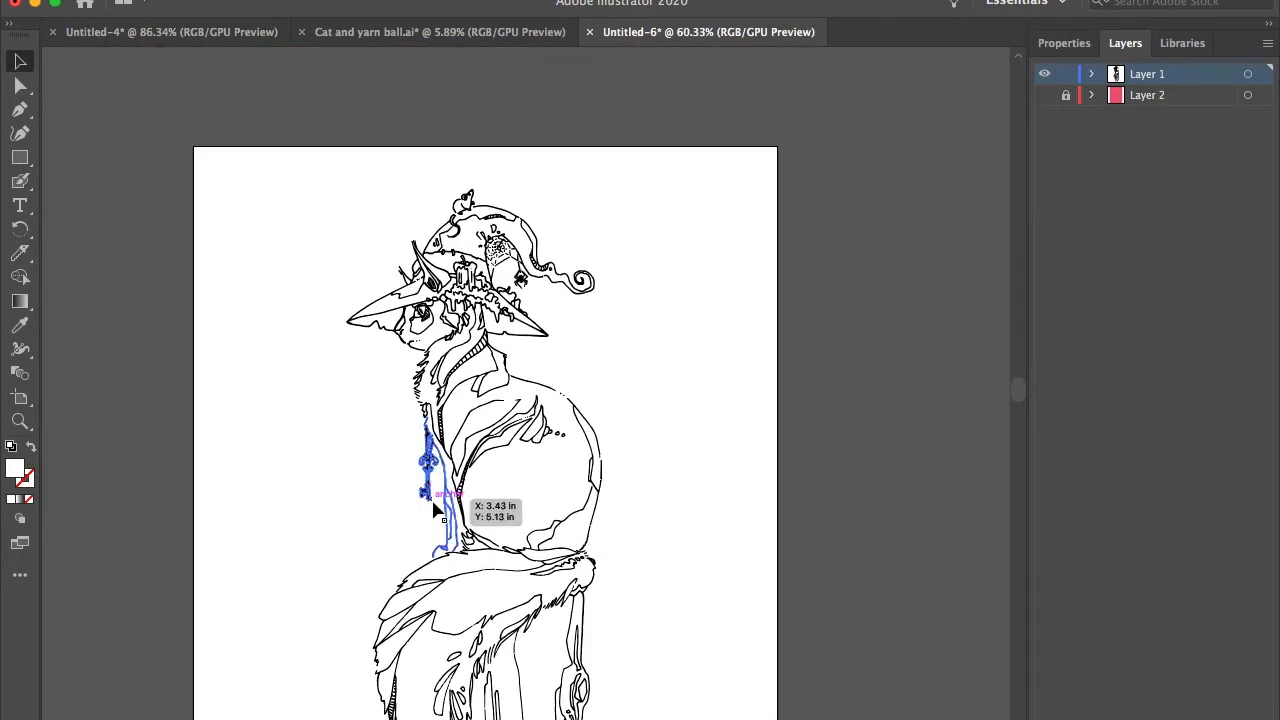
pyautogui.scroll(5, 430, 505)
pyautogui.scroll(-5, 435, 510)
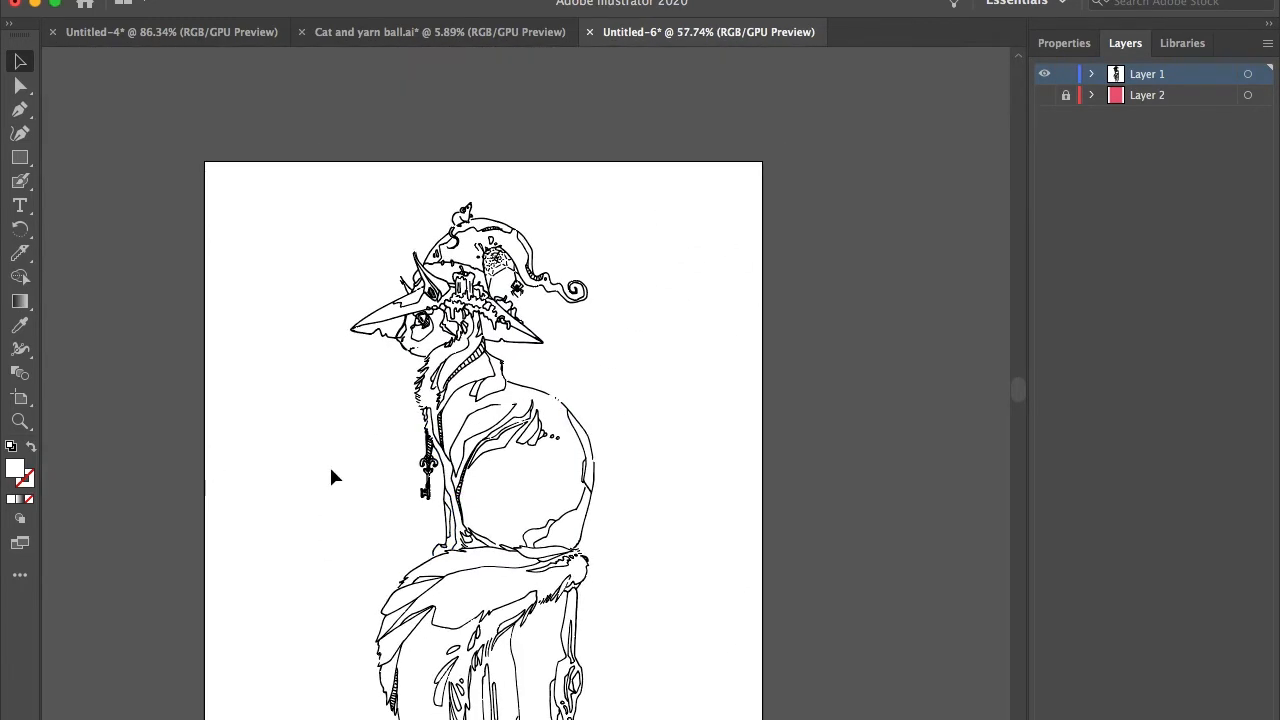
pyautogui.scroll(2, 334, 477)
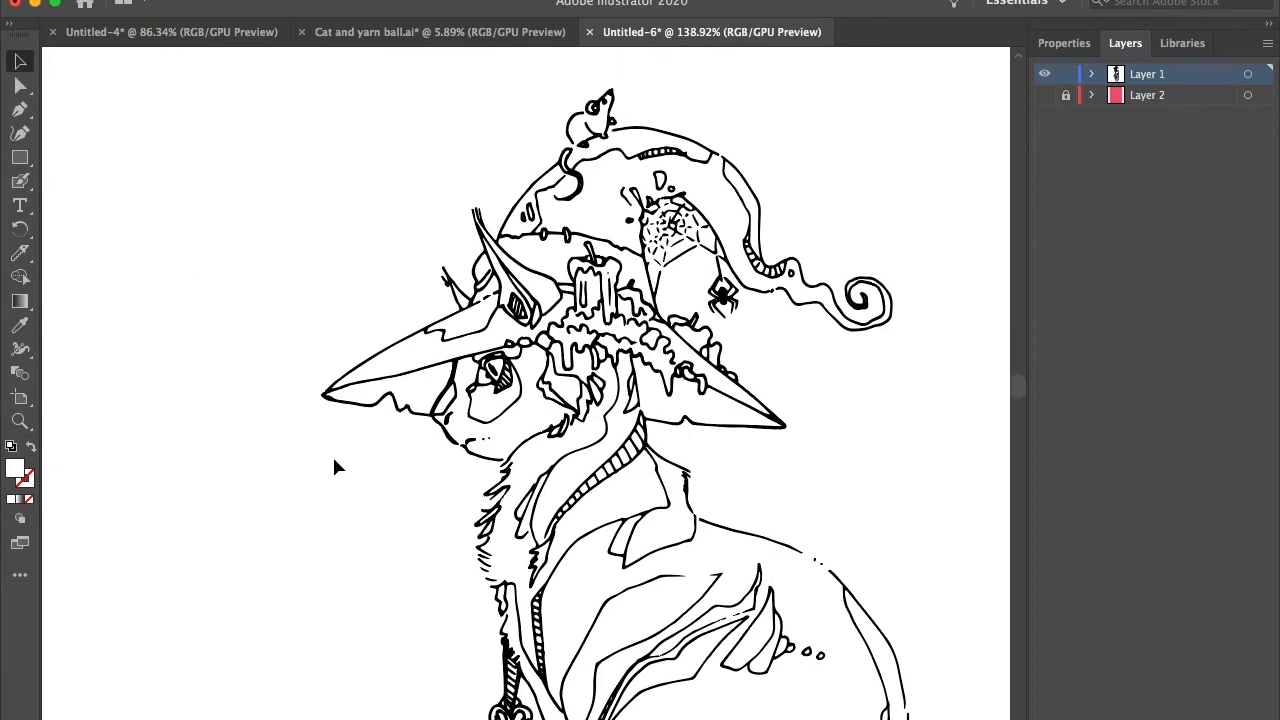
pyautogui.hscroll(3, 335, 463)
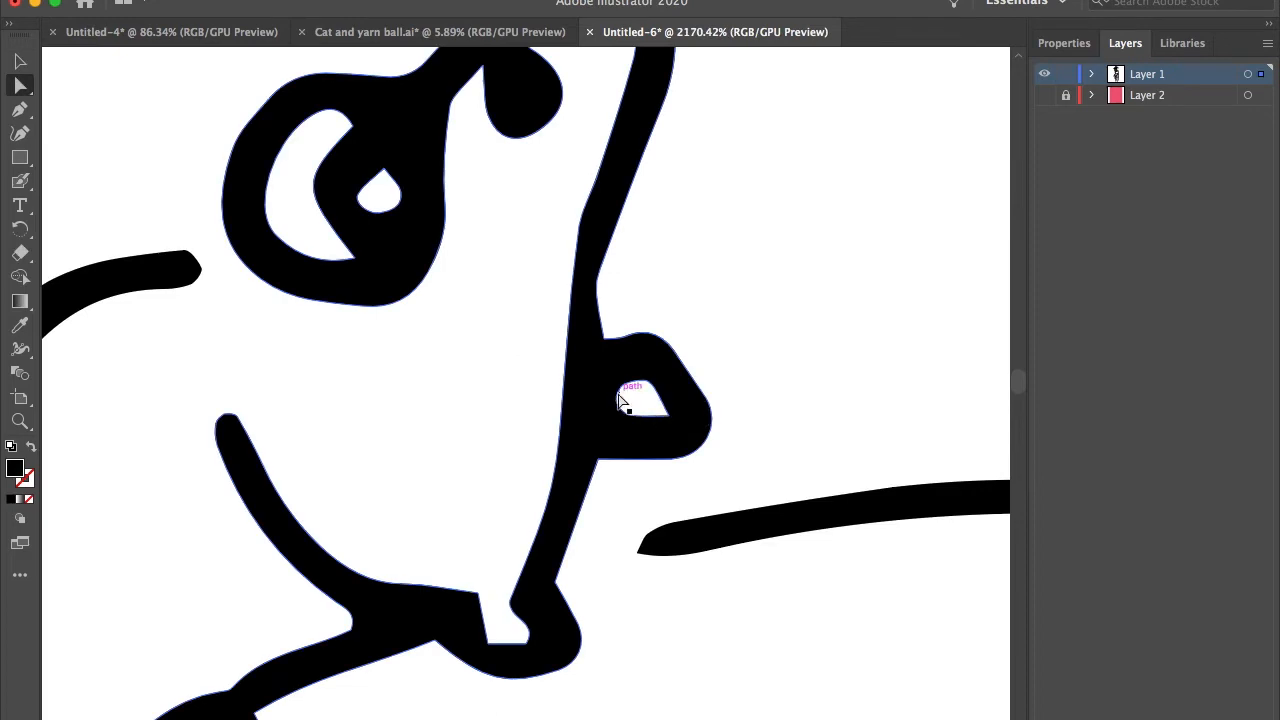
# Step: Erase black fill inside the curled tip of the hat to widen the narrow white gap within the spiral
pyautogui.moveTo(623, 387); pyautogui.dragTo(602, 416)
pyautogui.click(448, 617)
pyautogui.scroll(3, 490, 612)
pyautogui.moveTo(441, 578); pyautogui.dragTo(370, 648)
pyautogui.scroll(-3, 458, 552)
pyautogui.moveTo(489, 555); pyautogui.dragTo(505, 553)
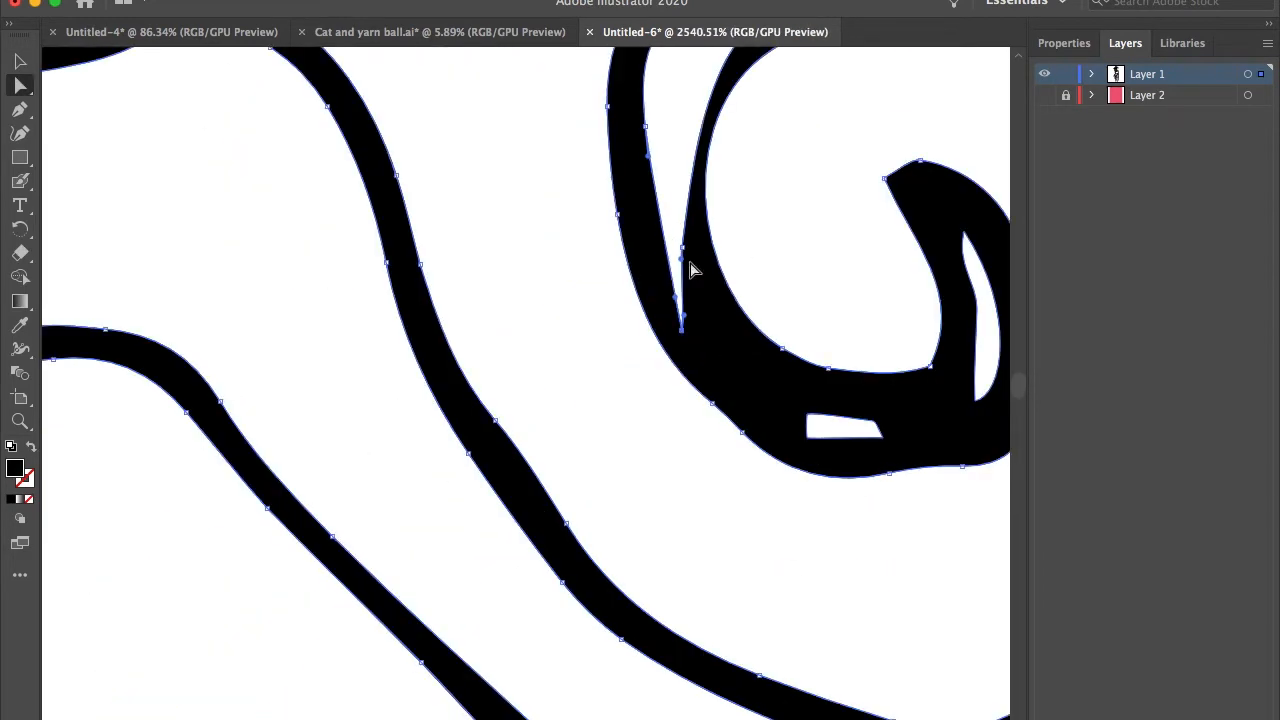
pyautogui.scroll(3, 686, 266)
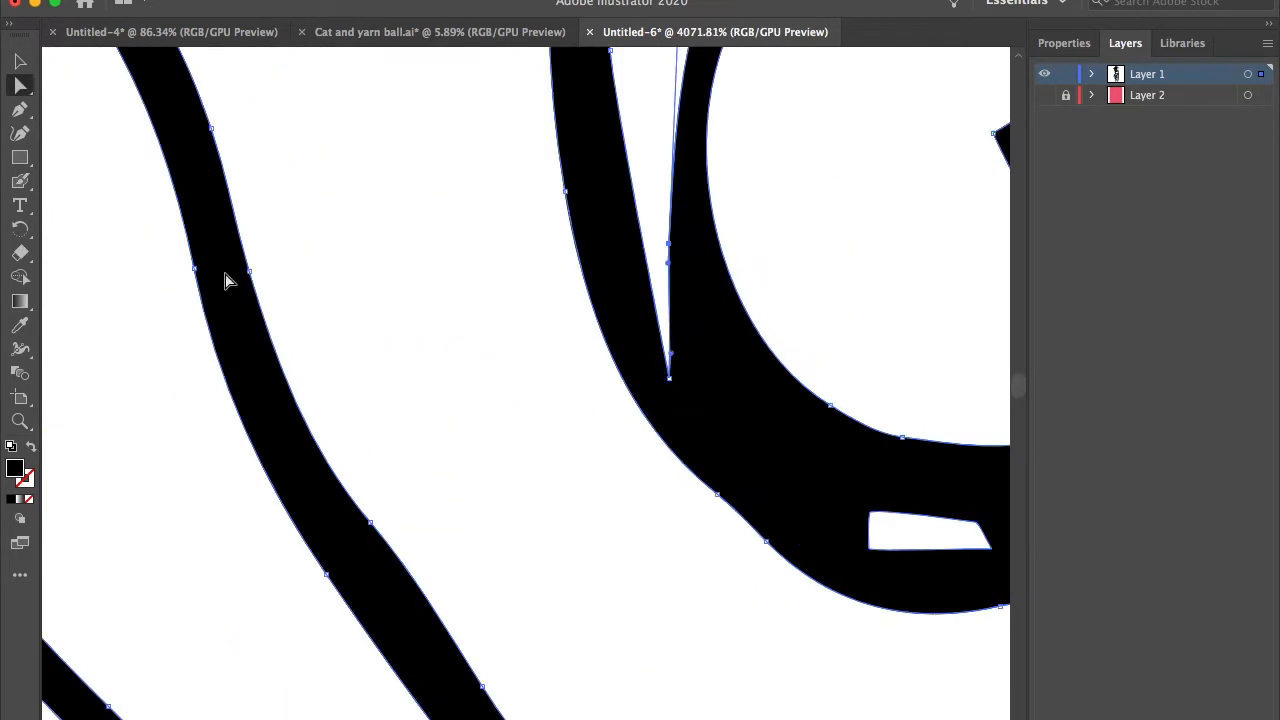
pyautogui.hotkey('shift', 'e')
pyautogui.moveTo(651, 271); pyautogui.dragTo(834, 497)
# Step: Remove surplus anchor points along the erased edge of the spiral's white gap with the Pen tool
pyautogui.click(22, 88)
pyautogui.click(20, 109)
pyautogui.click(378, 221)
pyautogui.click(398, 217)
pyautogui.click(450, 281)
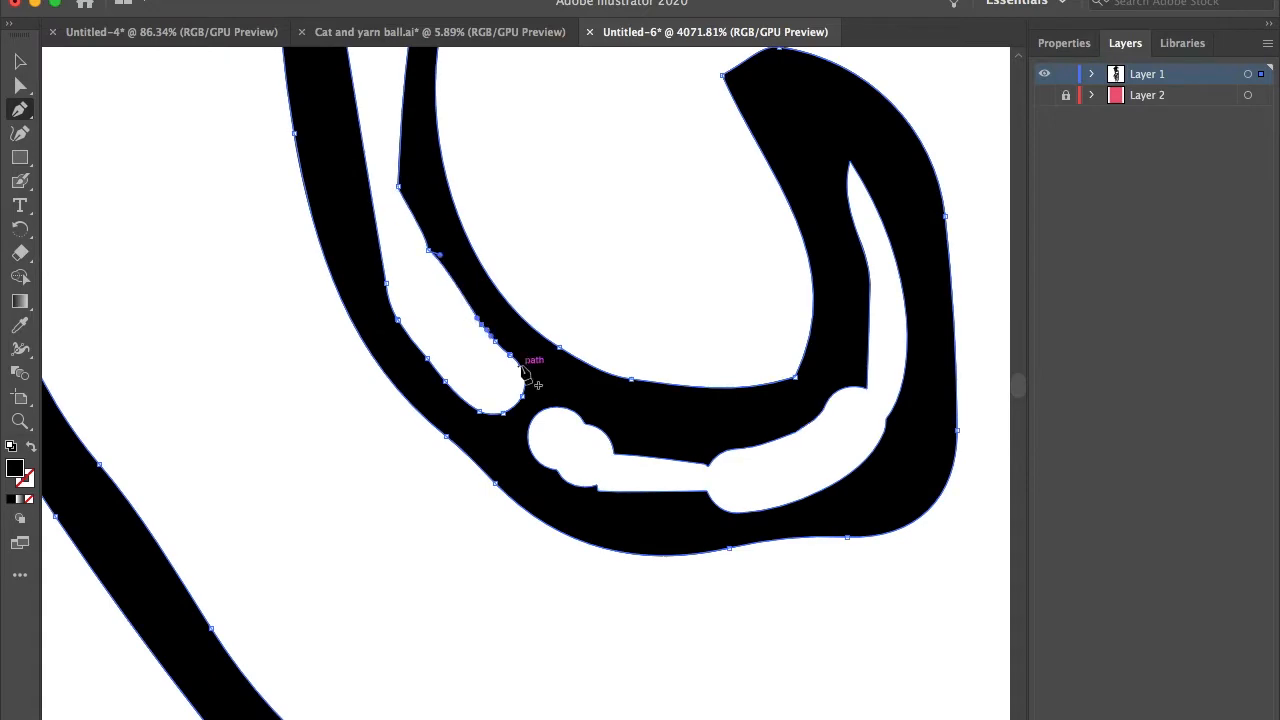
pyautogui.click(509, 353)
pyautogui.click(503, 412)
pyautogui.moveTo(398, 185); pyautogui.dragTo(427, 247)
pyautogui.scroll(-2, 470, 331)
pyautogui.moveTo(437, 200); pyautogui.dragTo(409, 209)
# Step: Reshape the edges of the spiral's white gap by moving its anchor points with the Direct Selection tool
pyautogui.click(20, 85)
pyautogui.scroll(3, 420, 340)
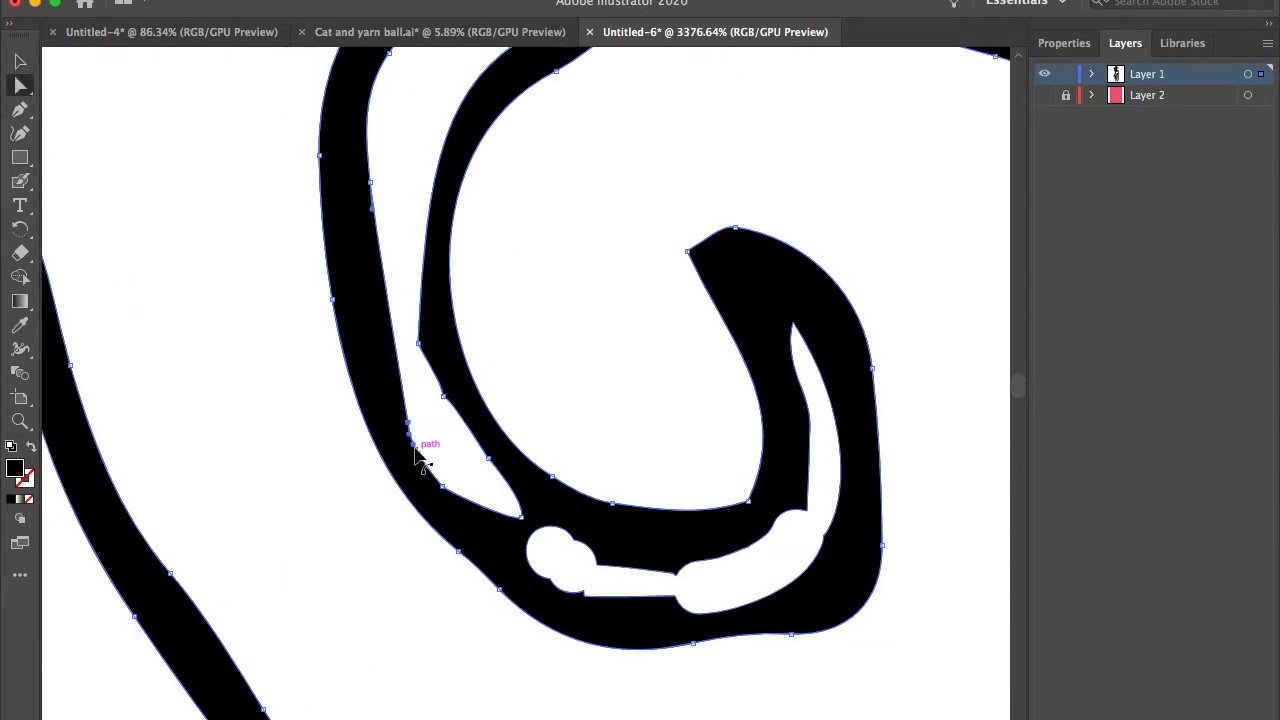
pyautogui.click(408, 421)
pyautogui.scroll(3, 406, 420)
pyautogui.moveTo(420, 436); pyautogui.dragTo(434, 449)
pyautogui.click(514, 345)
pyautogui.moveTo(517, 311); pyautogui.dragTo(478, 306)
# Step: Clean up the remaining anchor points along the spiral's inner gap until its edges curve smoothly, and deselect the artwork
pyautogui.scroll(3, 600, 505)
pyautogui.click(20, 109)
pyautogui.click(577, 381)
pyautogui.click(689, 506)
pyautogui.click(20, 85)
pyautogui.moveTo(313, 557); pyautogui.dragTo(365, 480)
pyautogui.hscroll(4, 500, 450)
pyautogui.click(20, 109)
pyautogui.click(689, 436)
pyautogui.click(20, 85)
pyautogui.hscroll(4, 605, 430)
pyautogui.click(20, 109)
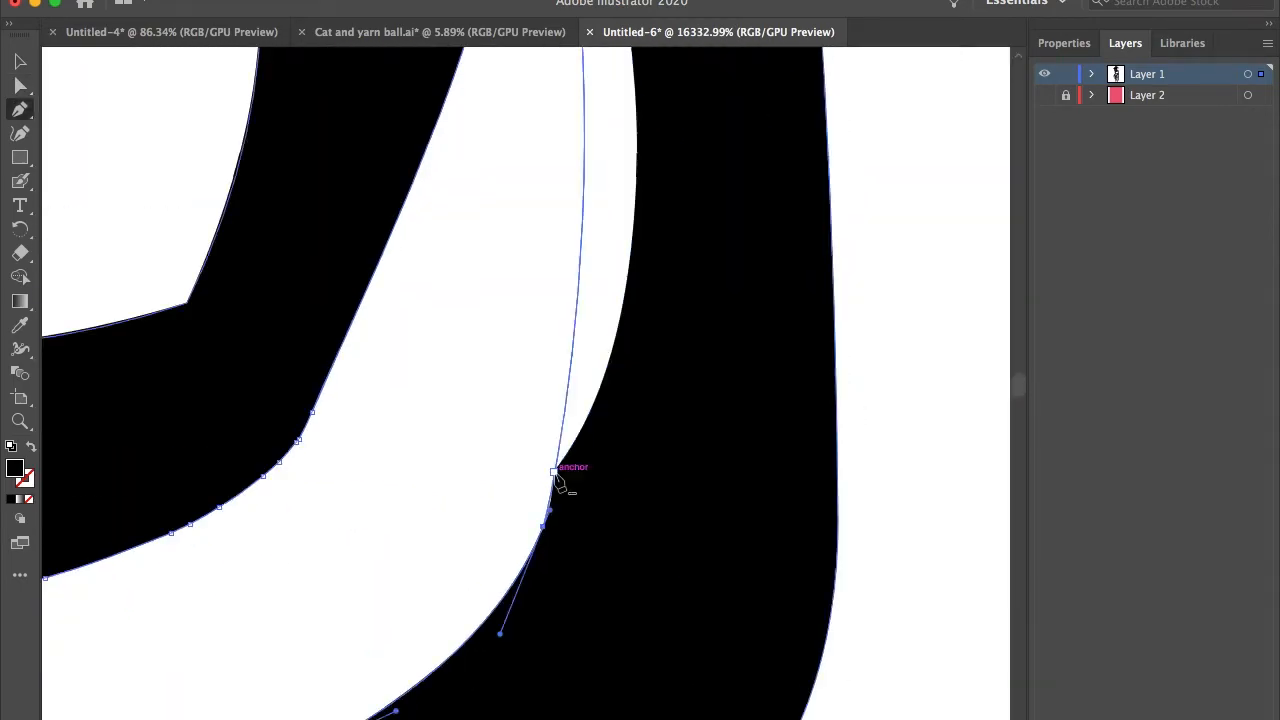
pyautogui.scroll(-10, 557, 473)
pyautogui.click(20, 61)
pyautogui.click(330, 350)
# Step: Adjust the anchor points of the small fragments in a thin broken line of the drawing
pyautogui.scroll(-3, 606, 280)
pyautogui.scroll(10, 540, 525)
pyautogui.scroll(8, 627, 464)
pyautogui.click(20, 85)
pyautogui.moveTo(663, 428); pyautogui.dragTo(648, 449)
pyautogui.moveTo(672, 418); pyautogui.dragTo(700, 353)
pyautogui.click(655, 419)
pyautogui.scroll(-10, 650, 403)
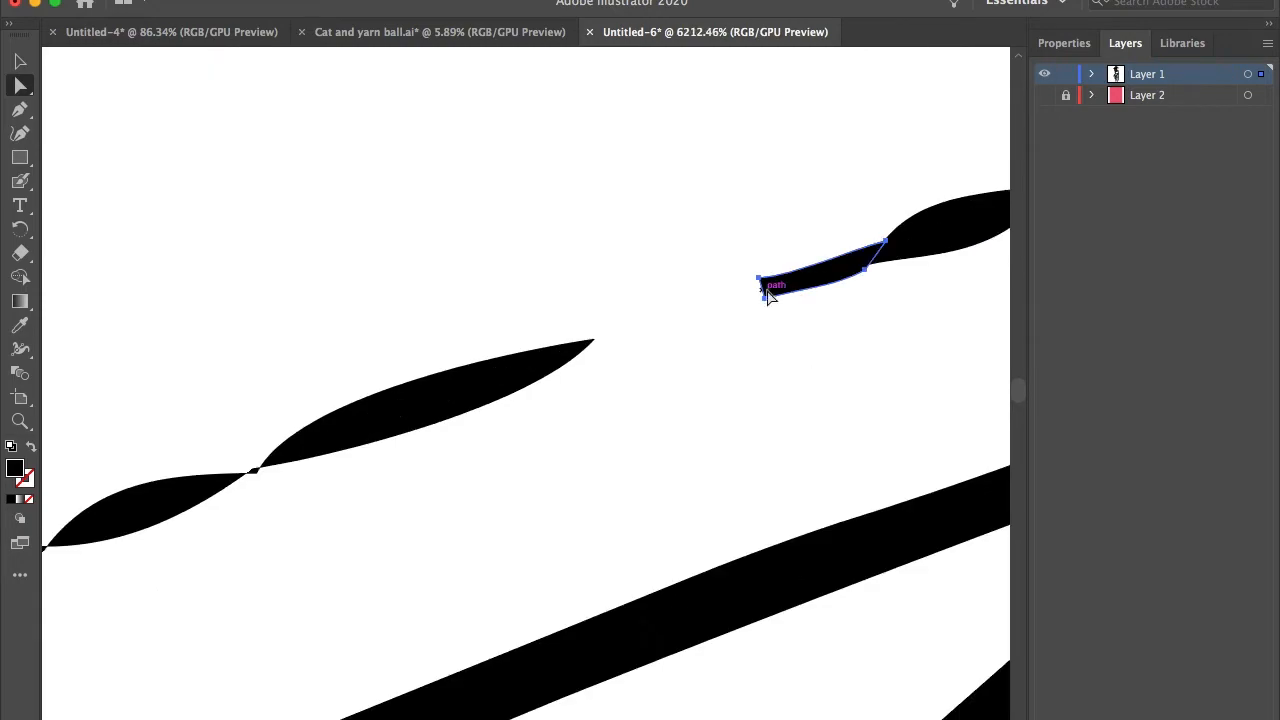
# Step: Refine the anchor points of the white stripes in the cord above the hanging key
pyautogui.scroll(5, 463, 378)
pyautogui.scroll(2, 444, 545)
pyautogui.click(463, 321)
pyautogui.keyDown('shift'); pyautogui.click(463, 388); pyautogui.keyUp('shift')
pyautogui.keyDown('shift'); pyautogui.click(463, 524); pyautogui.keyUp('shift')
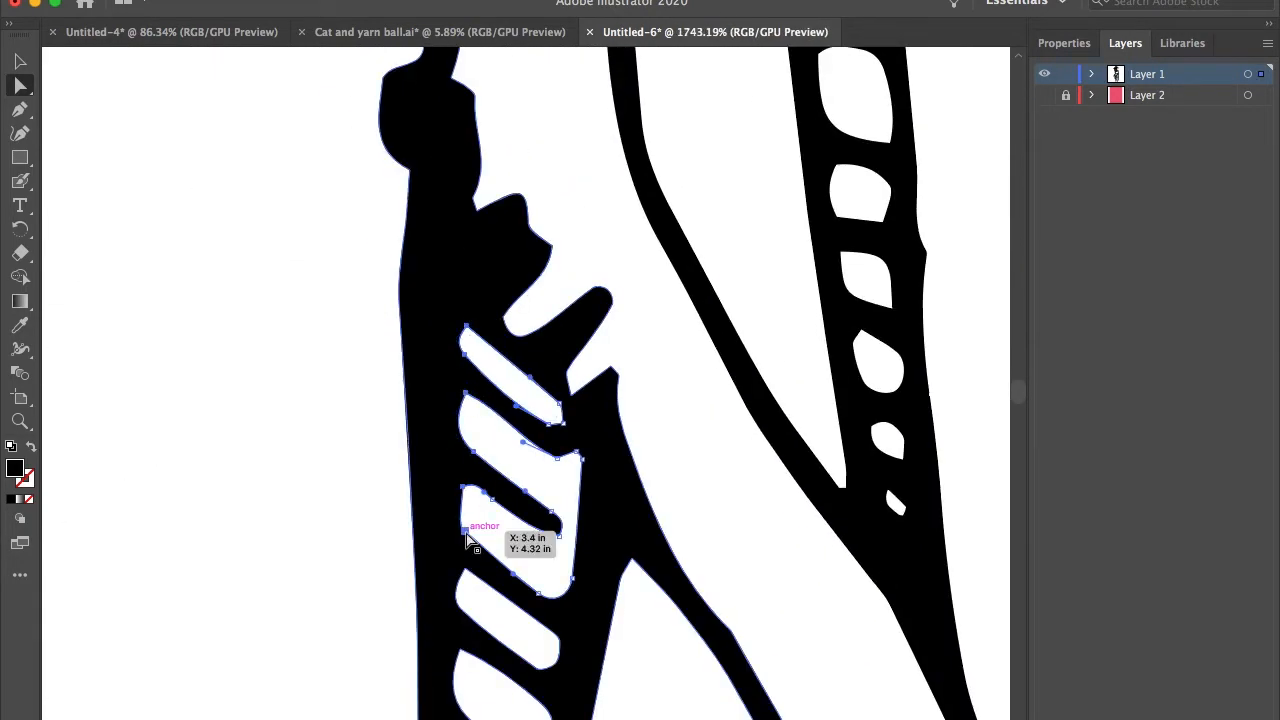
pyautogui.scroll(-4, 463, 524)
pyautogui.keyDown('shift'); pyautogui.click(505, 500); pyautogui.keyUp('shift')
pyautogui.keyDown('shift'); pyautogui.click(480, 525); pyautogui.keyUp('shift')
pyautogui.moveTo(491, 307); pyautogui.dragTo(479, 307)
pyautogui.click(366, 383)
pyautogui.scroll(-4, 437, 263)
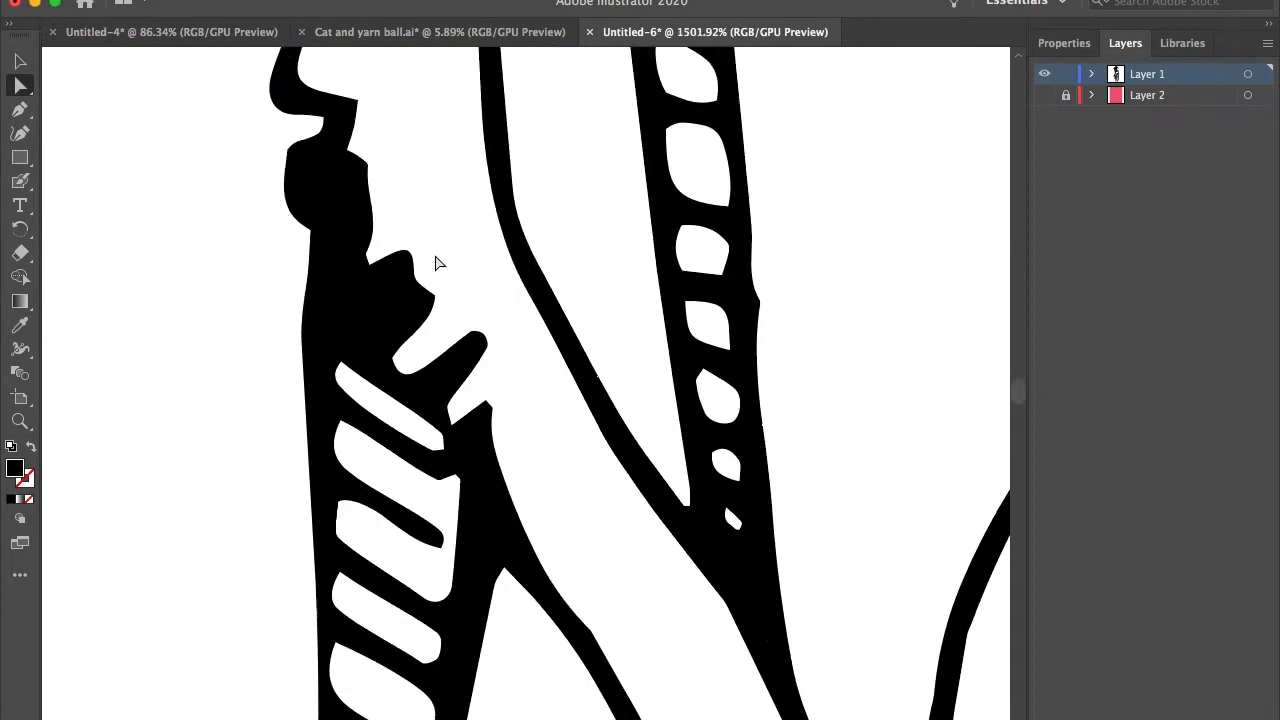
# Step: Select and reposition small pieces of line work around the key's cord, and clear the selection
pyautogui.scroll(5, 451, 370)
pyautogui.click(451, 370)
pyautogui.press('v')
pyautogui.moveTo(455, 352); pyautogui.dragTo(497, 338)
pyautogui.press('a')
pyautogui.click(332, 232)
pyautogui.press('v')
pyautogui.moveTo(434, 216); pyautogui.dragTo(497, 203)
pyautogui.moveTo(497, 255); pyautogui.dragTo(517, 260)
pyautogui.moveTo(393, 240); pyautogui.dragTo(399, 243)
pyautogui.press('a')
pyautogui.click(300, 383)
pyautogui.press('v')
pyautogui.scroll(-6, 326, 458)
pyautogui.click(188, 327)
# Step: Examine the cat's body, the hat and the spider for details that still need cleanup
pyautogui.scroll(-3, 186, 322)
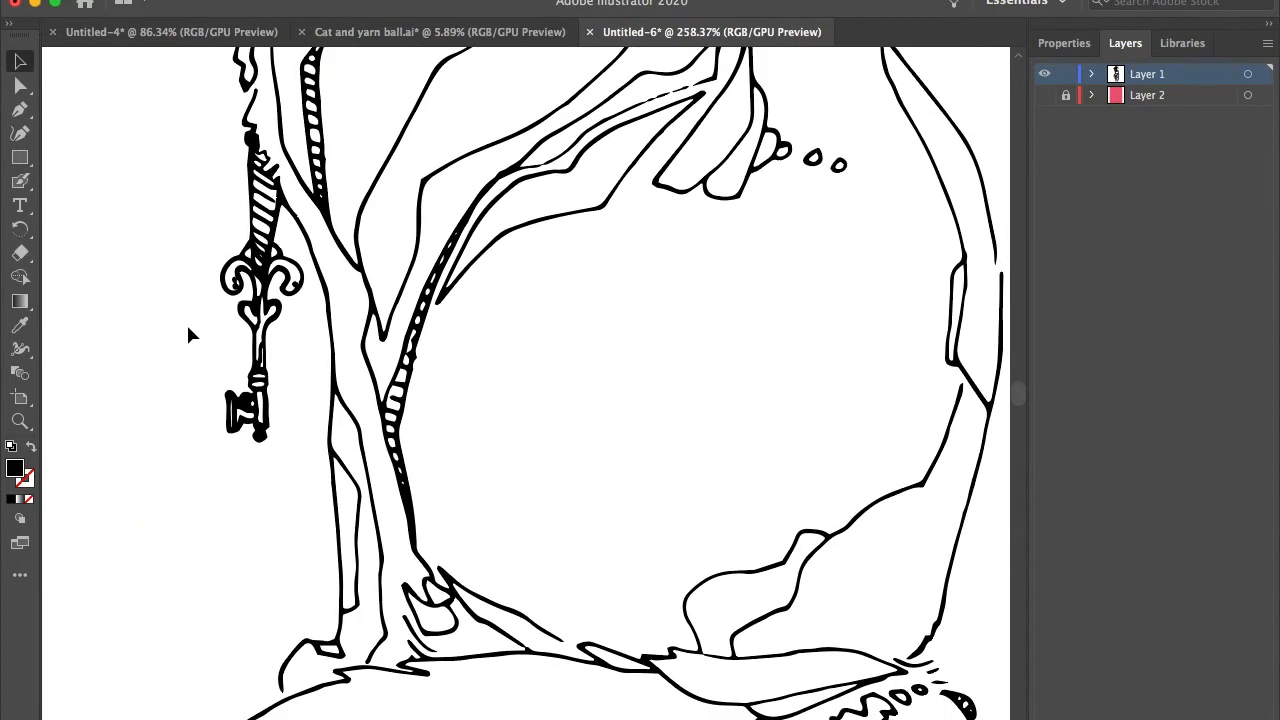
pyautogui.scroll(-3, 200, 310)
pyautogui.scroll(4, 506, 320)
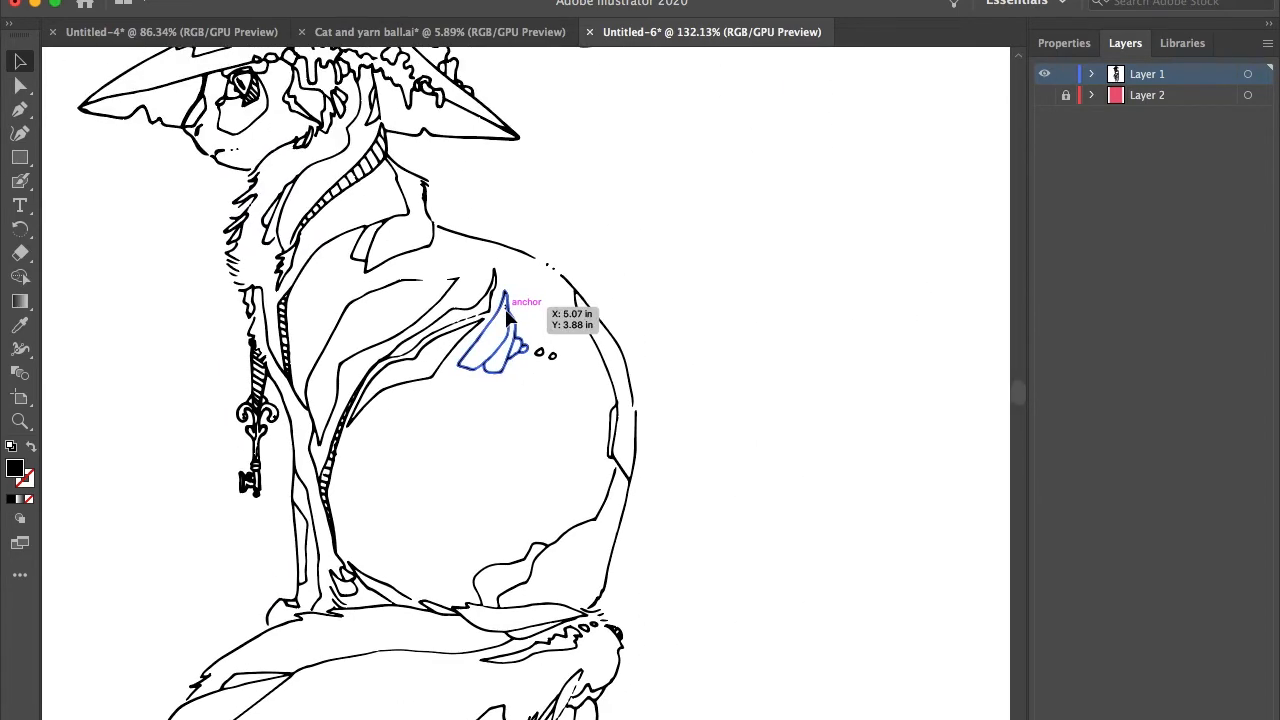
pyautogui.scroll(-1, 507, 318)
pyautogui.scroll(-2, 507, 319)
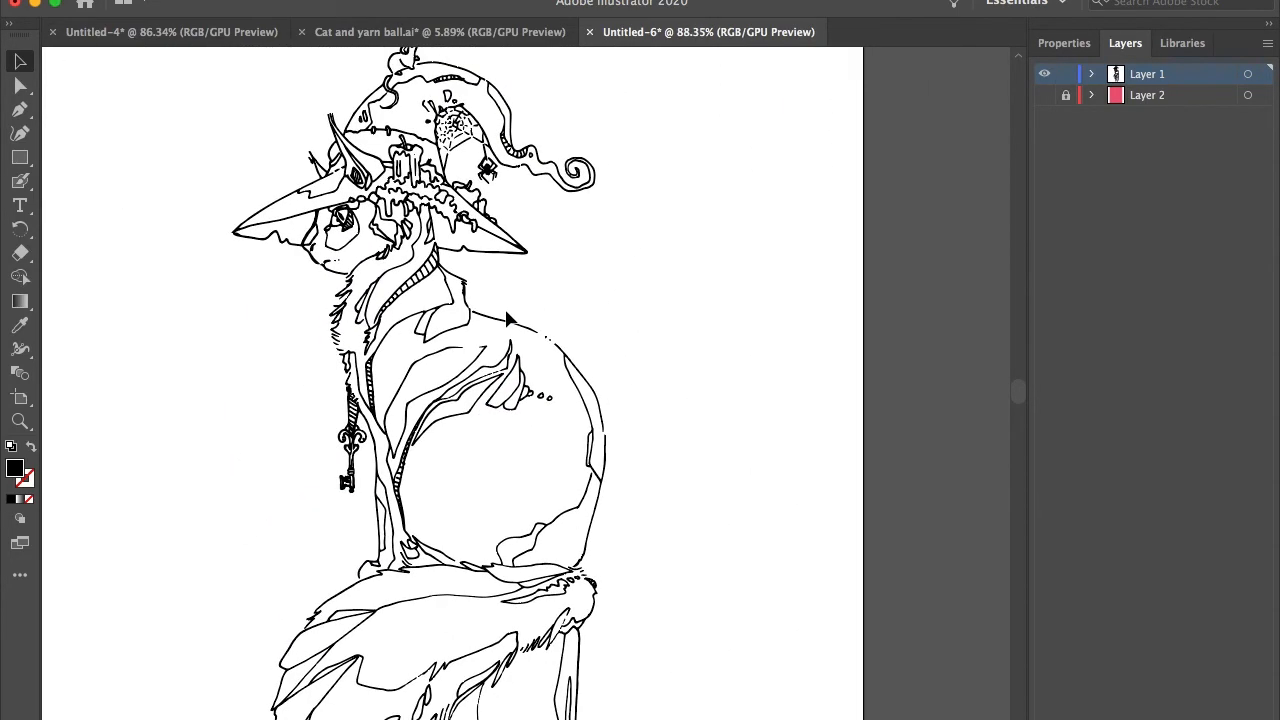
pyautogui.scroll(-1, 626, 240)
pyautogui.scroll(5, 518, 322)
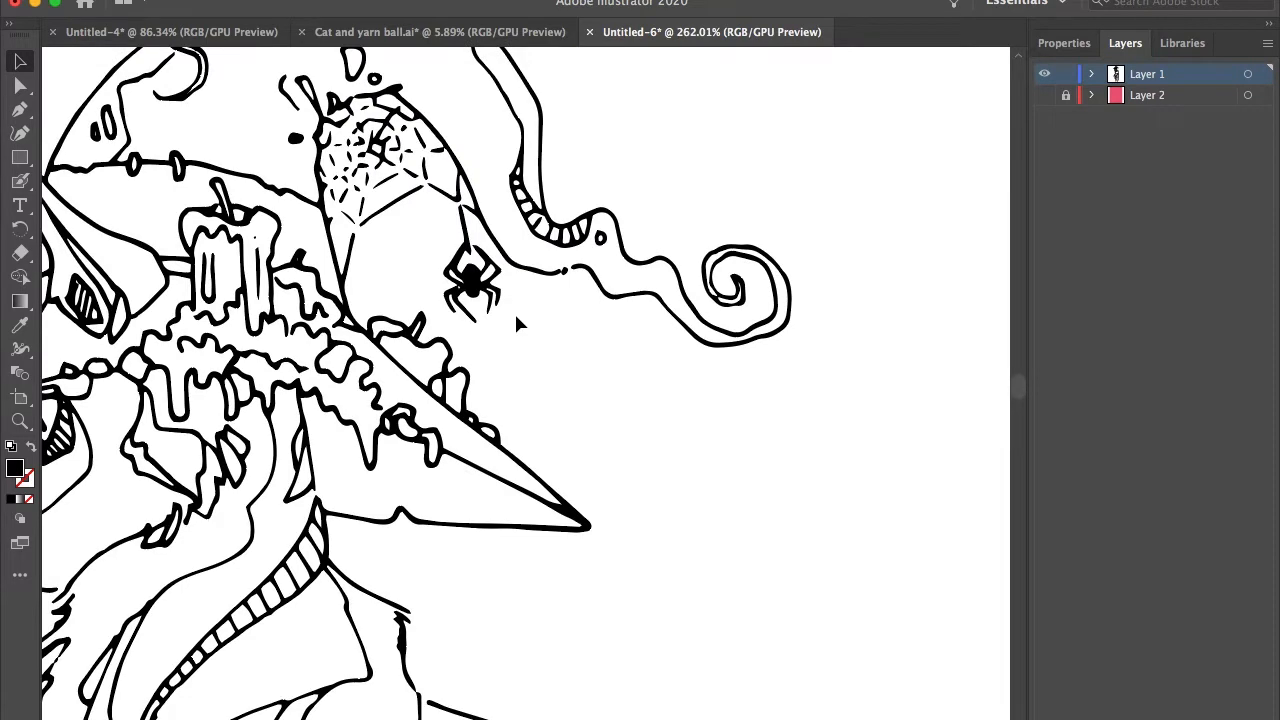
pyautogui.scroll(3, 518, 323)
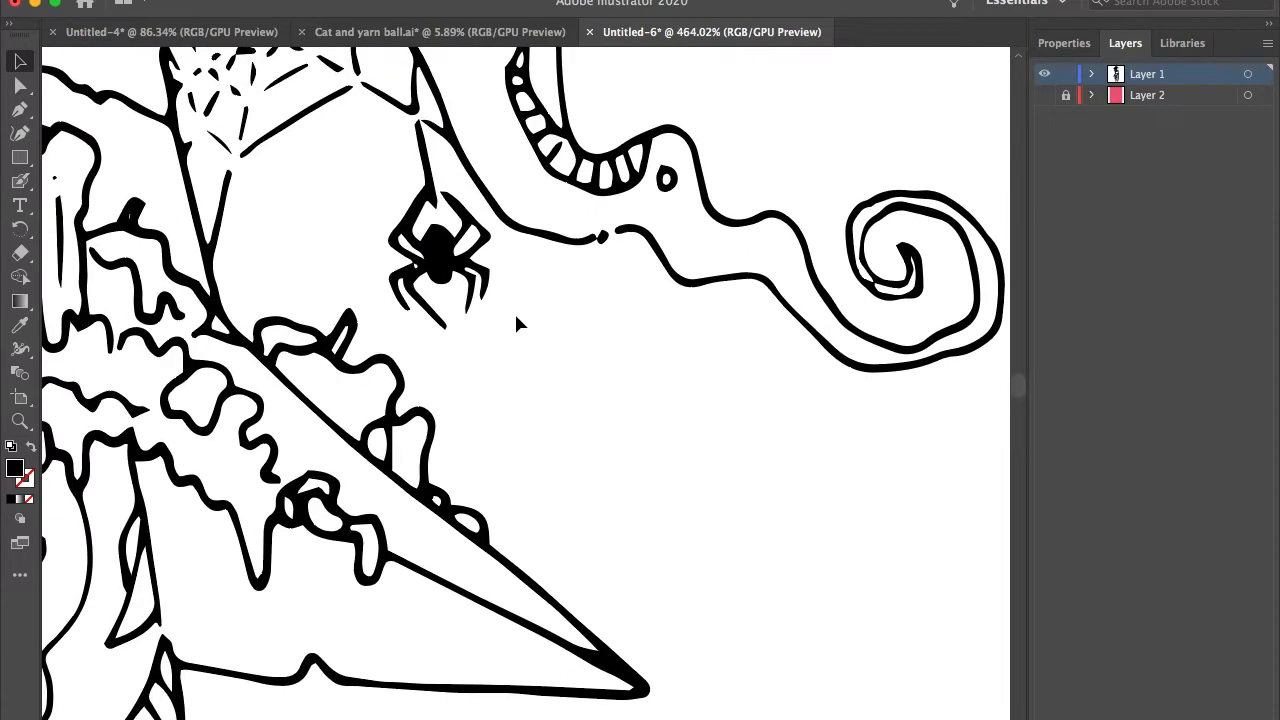
# Step: Select the spider hanging from the hat's web with the Lasso tool, scale it down, and reposition it below the web
pyautogui.click(24, 92)
pyautogui.click(104, 133)
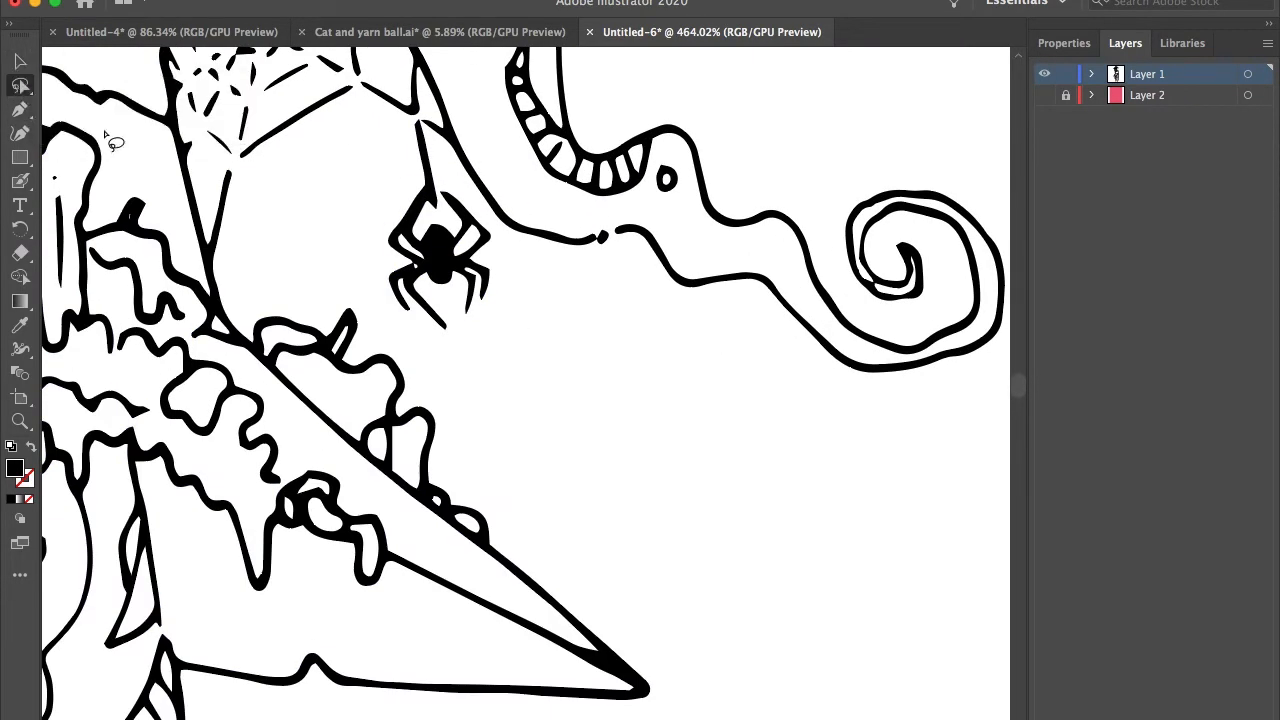
pyautogui.moveTo(452, 150)
pyautogui.mouseDown()
pyautogui.moveTo(421, 124)
pyautogui.moveTo(396, 172)
pyautogui.moveTo(452, 347)
pyautogui.moveTo(495, 238)
pyautogui.moveTo(450, 150)
pyautogui.mouseUp()
pyautogui.click(20, 65)
pyautogui.moveTo(498, 334); pyautogui.dragTo(464, 286)
pyautogui.moveTo(426, 231); pyautogui.dragTo(417, 227)
pyautogui.click(520, 319)
# Step: Check the resized spider together with the hat, face and neck line work
pyautogui.scroll(-10, 520, 318)
pyautogui.scroll(10, 520, 318)
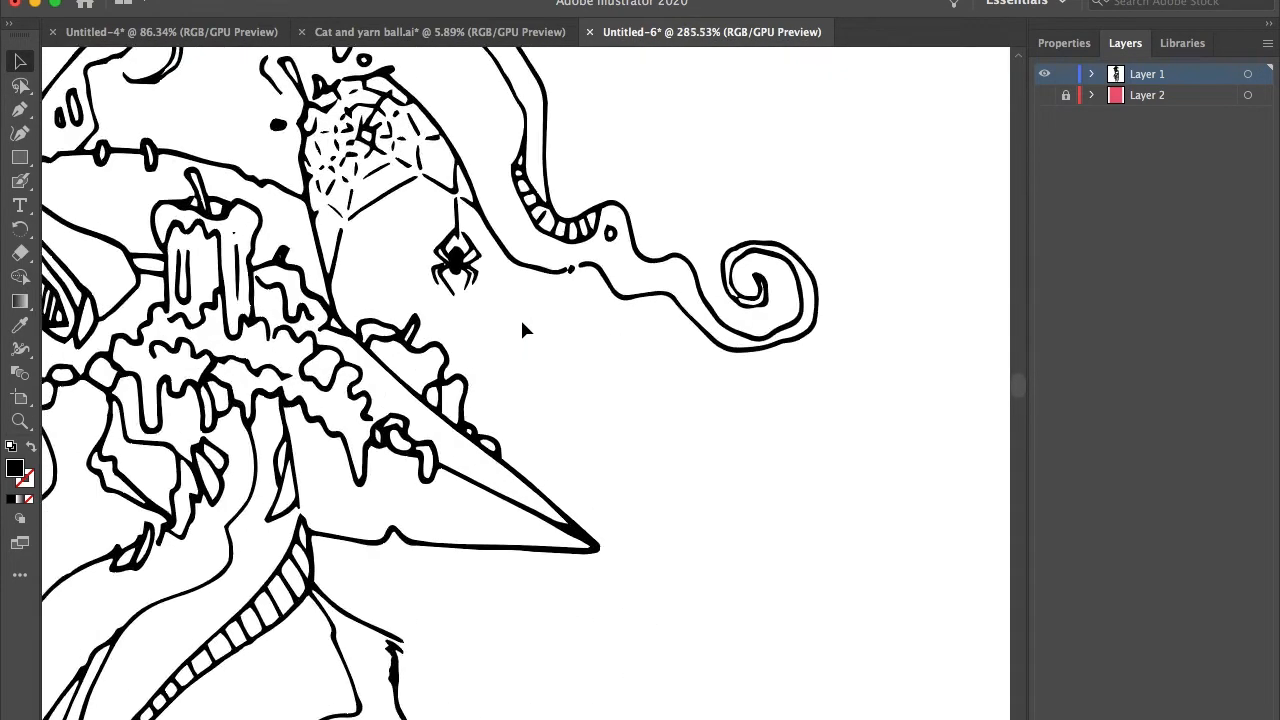
pyautogui.scroll(-3, 521, 330)
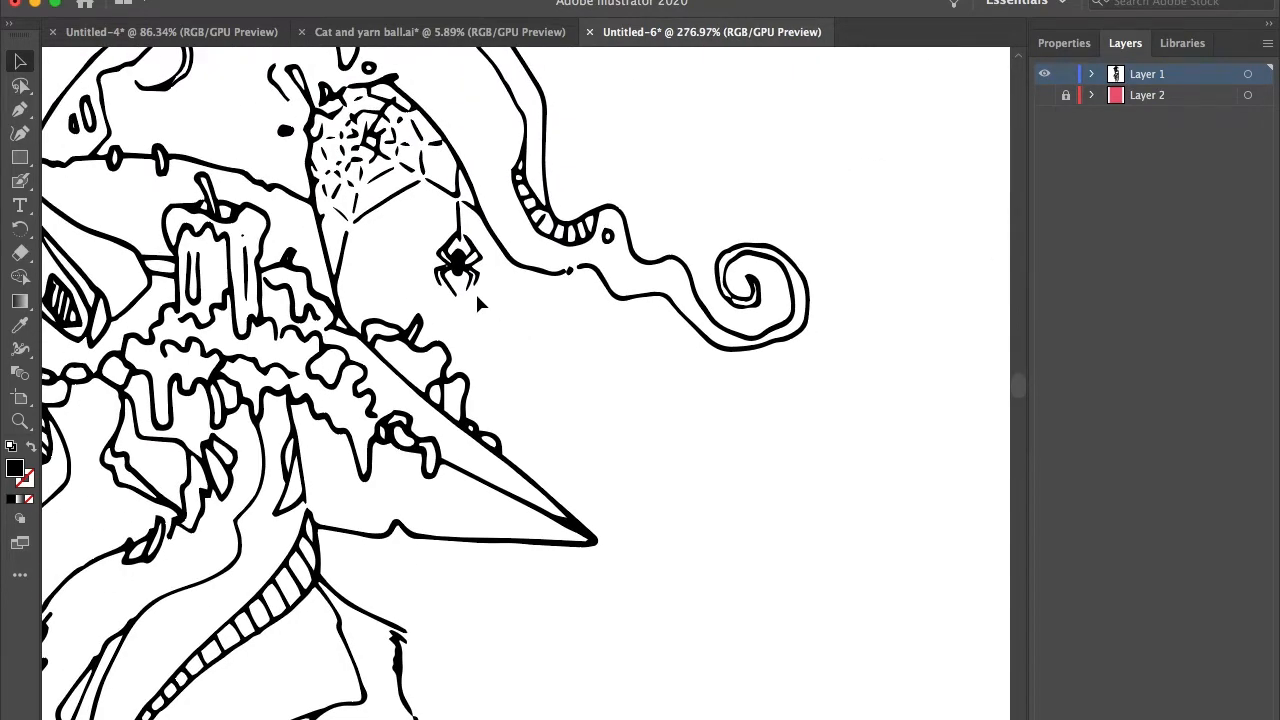
pyautogui.scroll(-6, 649, 357)
pyautogui.scroll(5, 560, 380)
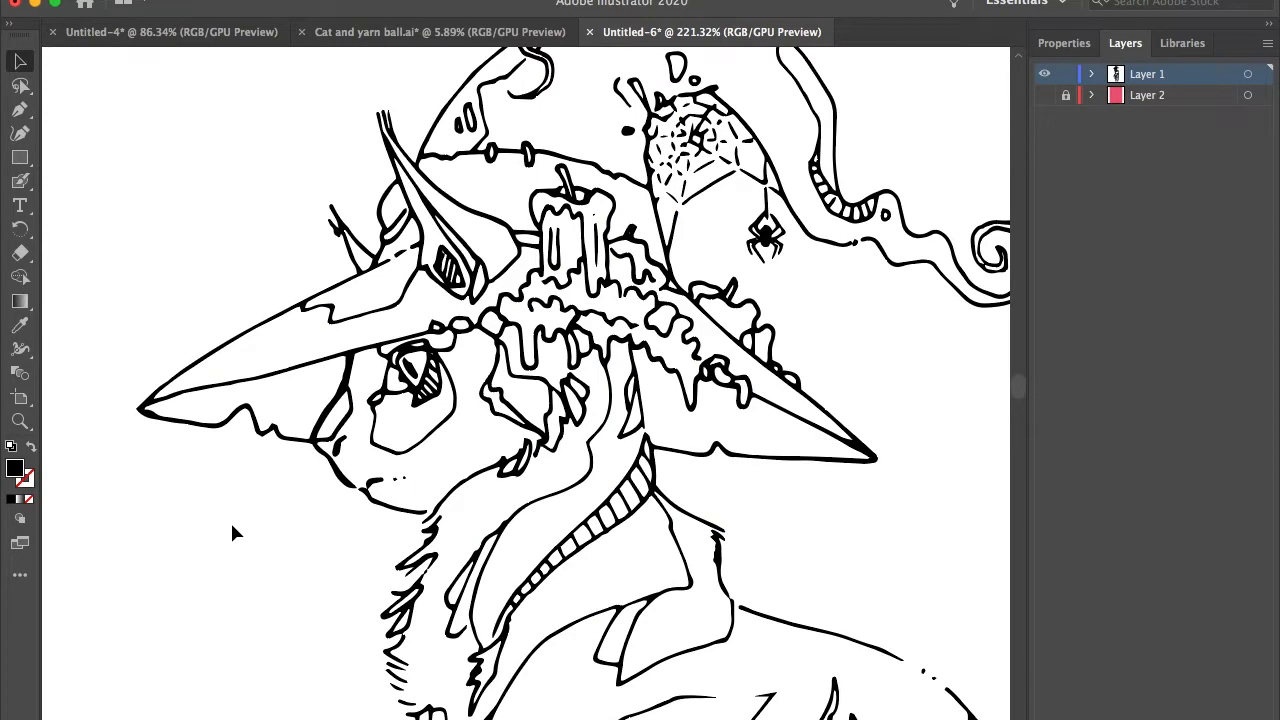
pyautogui.scroll(-3, 232, 533)
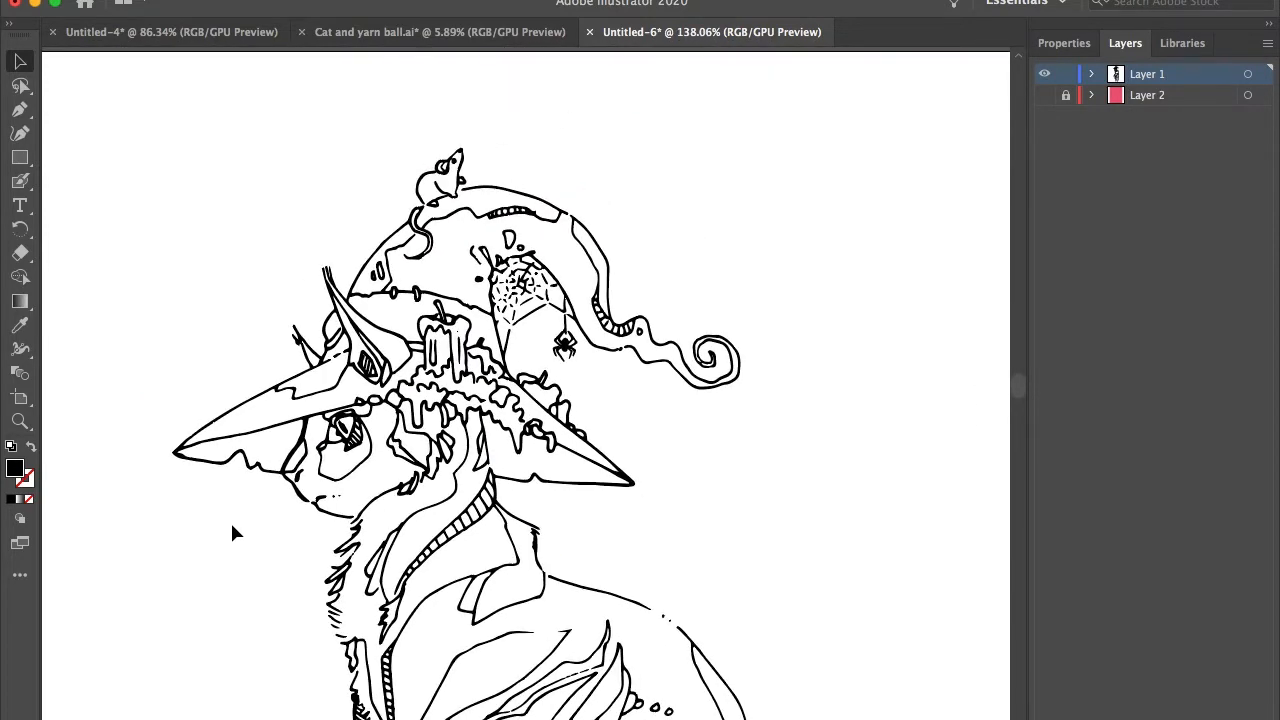